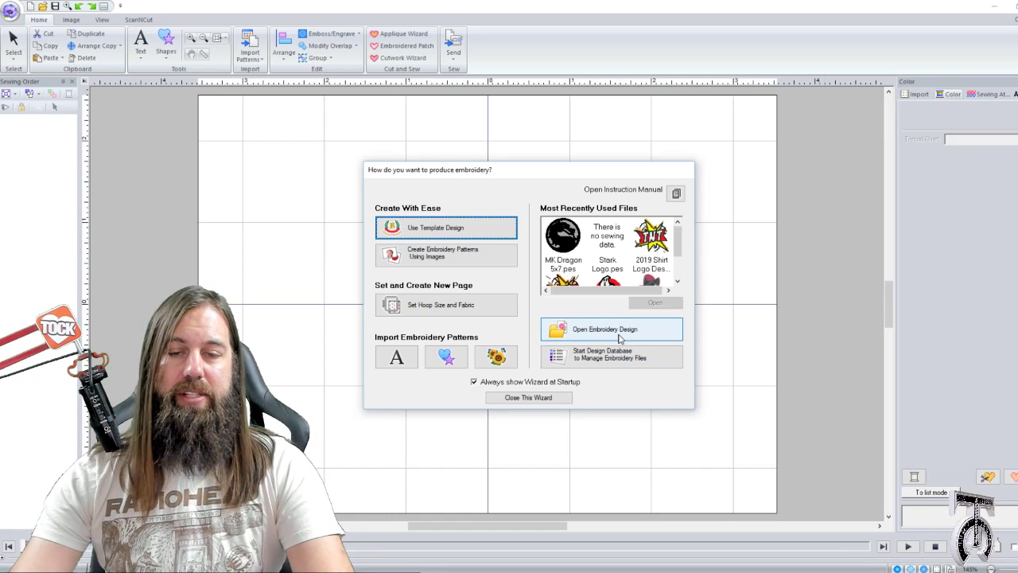
{"action": "left_click", "coordinate": [573, 249]}
{"action": "left_click", "coordinate": [611, 241]}
{"action": "left_click", "coordinate": [657, 243]}
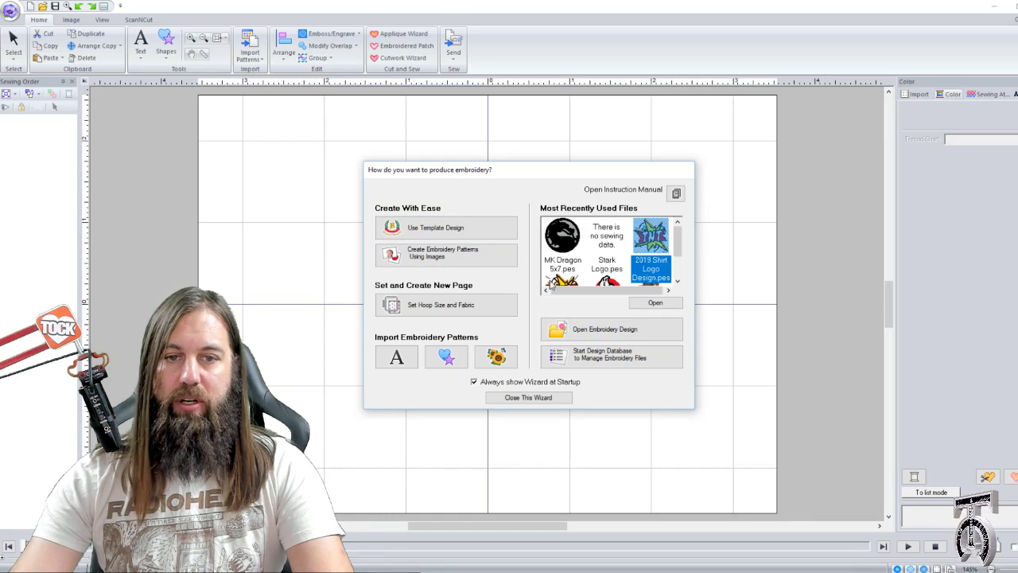
Set up a new design page with the 5-1/8" x 7-1/8" hoop size, rotated 90 degrees
{"action": "left_click", "coordinate": [441, 312]}
{"action": "left_click_drag", "start_coordinate": [566, 161], "coordinate": [540, 146]}
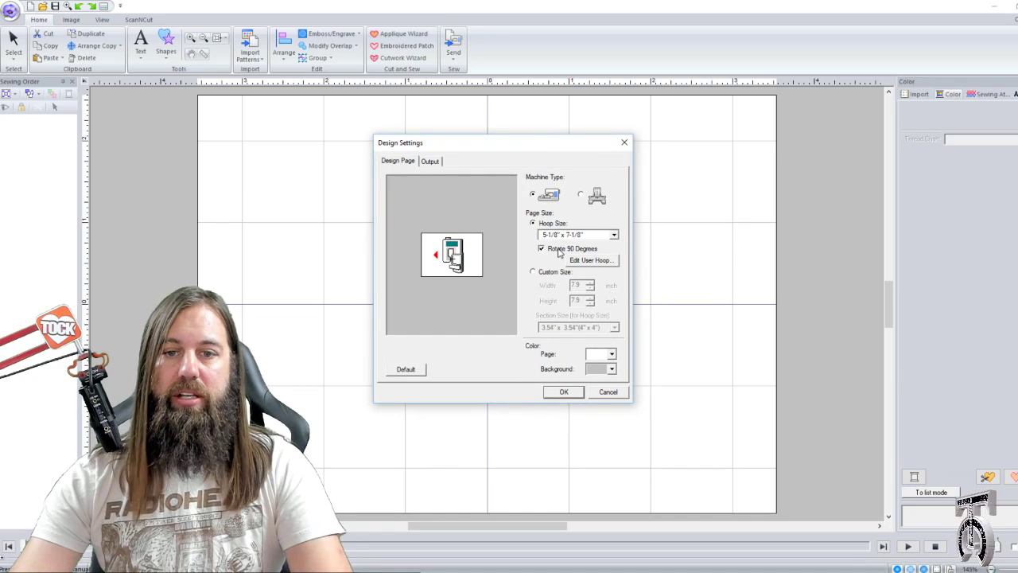
{"action": "left_click", "coordinate": [614, 237]}
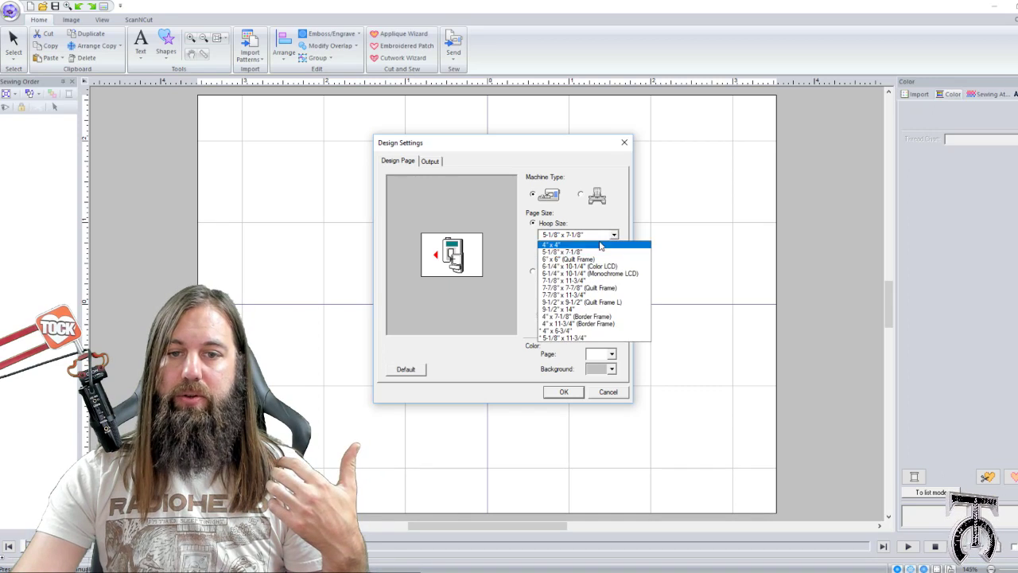
{"action": "left_click", "coordinate": [570, 249]}
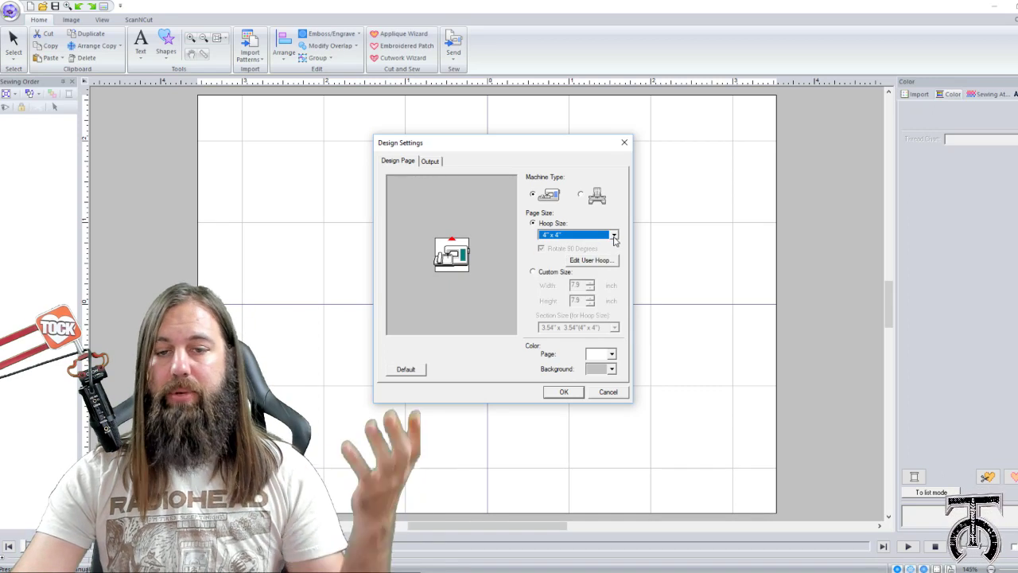
{"action": "left_click", "coordinate": [614, 234]}
{"action": "left_click", "coordinate": [594, 250]}
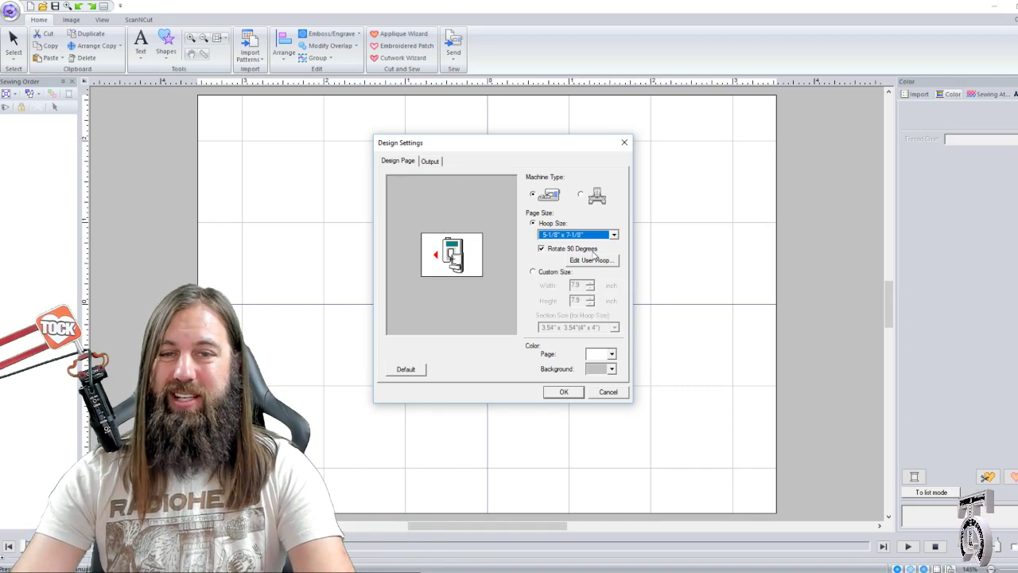
{"action": "left_click", "coordinate": [542, 249]}
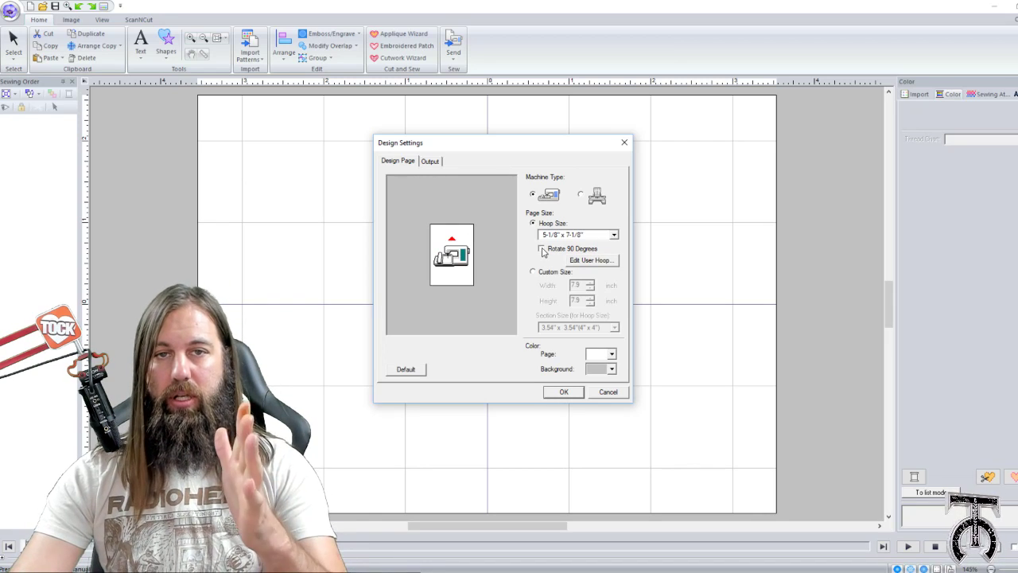
{"action": "left_click", "coordinate": [542, 249]}
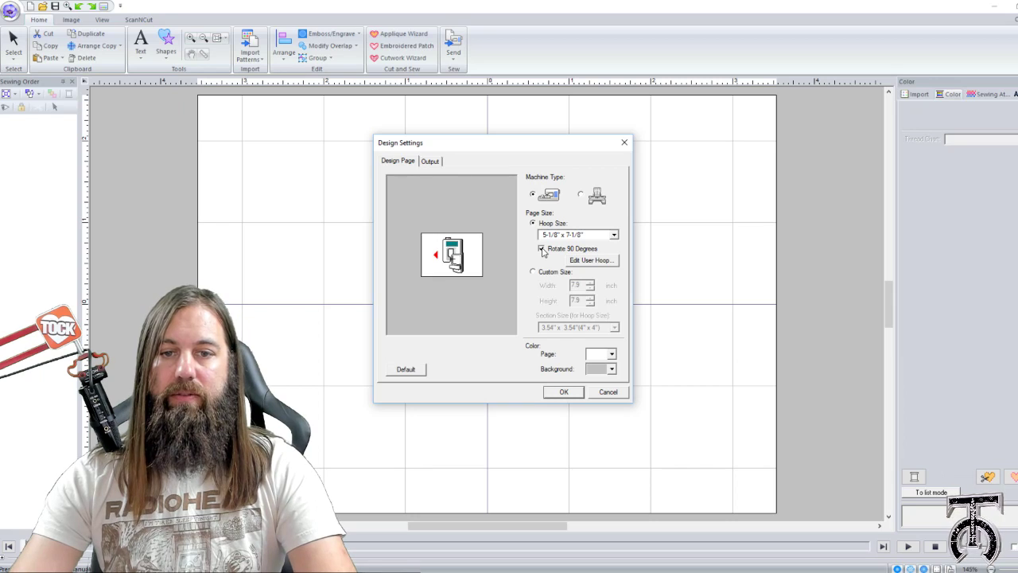
{"action": "left_click", "coordinate": [563, 392]}
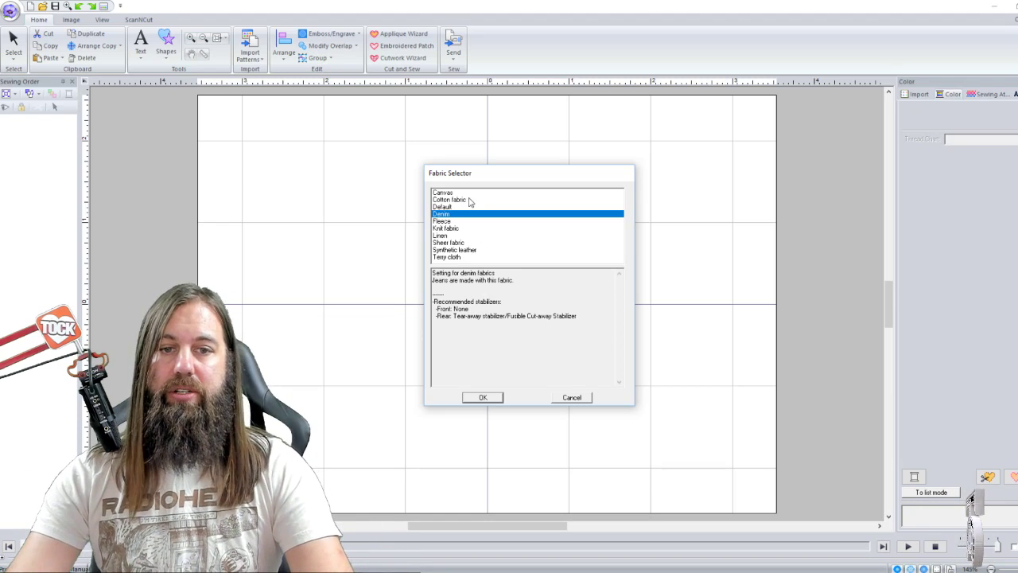
Choose Denim as the fabric type for the new design page
{"action": "left_click", "coordinate": [443, 206]}
{"action": "left_click", "coordinate": [442, 214]}
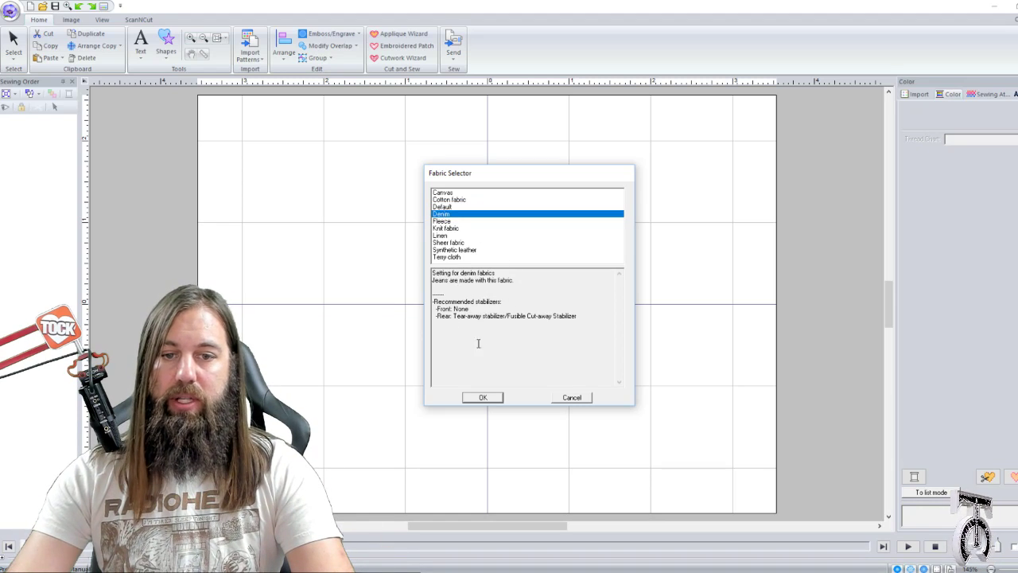
{"action": "left_click", "coordinate": [484, 398]}
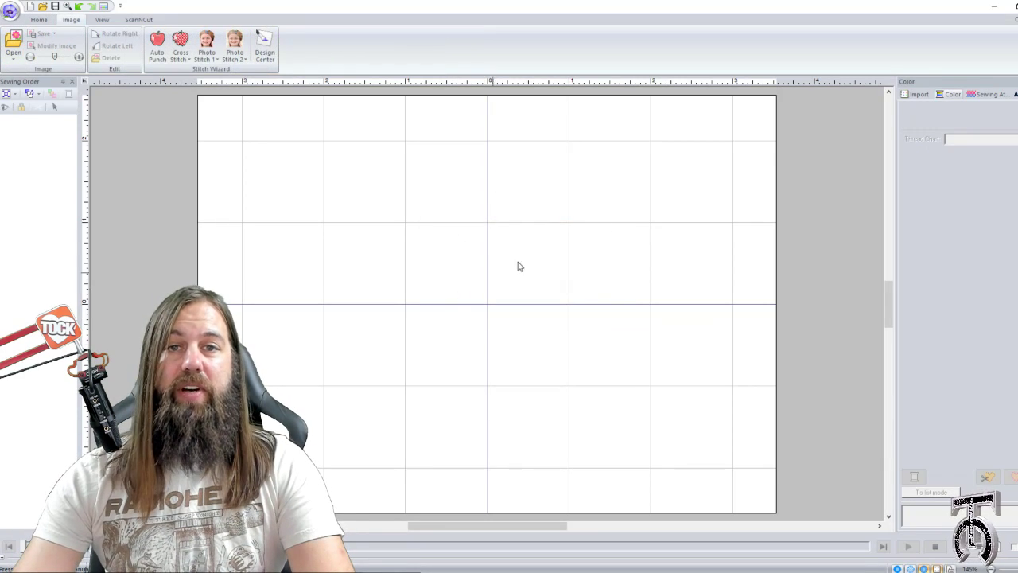
View the source image Stark.jpg in Photos and return to the embroidery program
{"action": "left_click", "coordinate": [993, 9]}
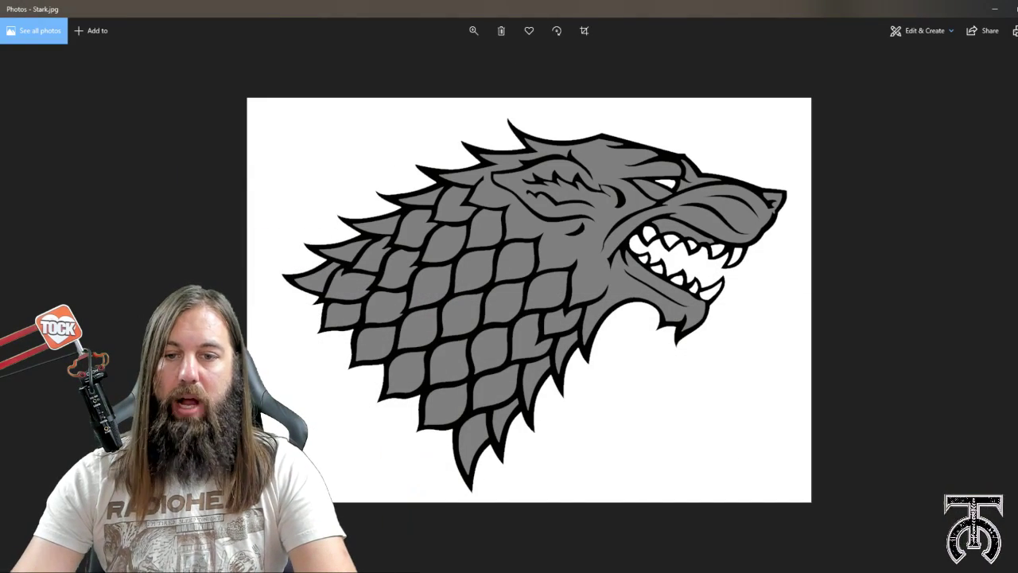
{"action": "mouse_move", "coordinate": [641, 571]}
{"action": "left_click", "coordinate": [641, 539]}
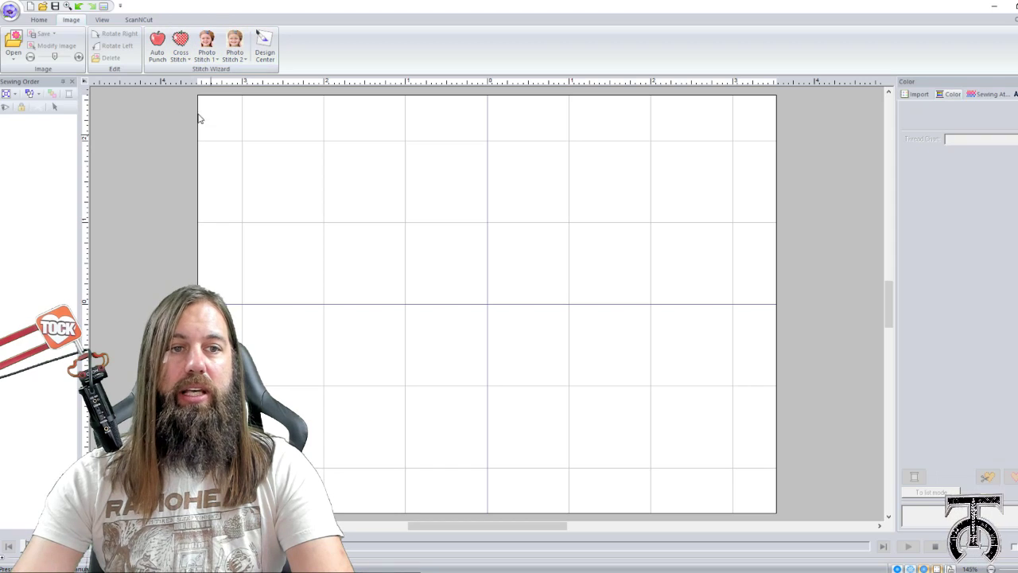
Start Auto Punch with the Stark image from the Desktop
{"action": "left_click", "coordinate": [158, 51]}
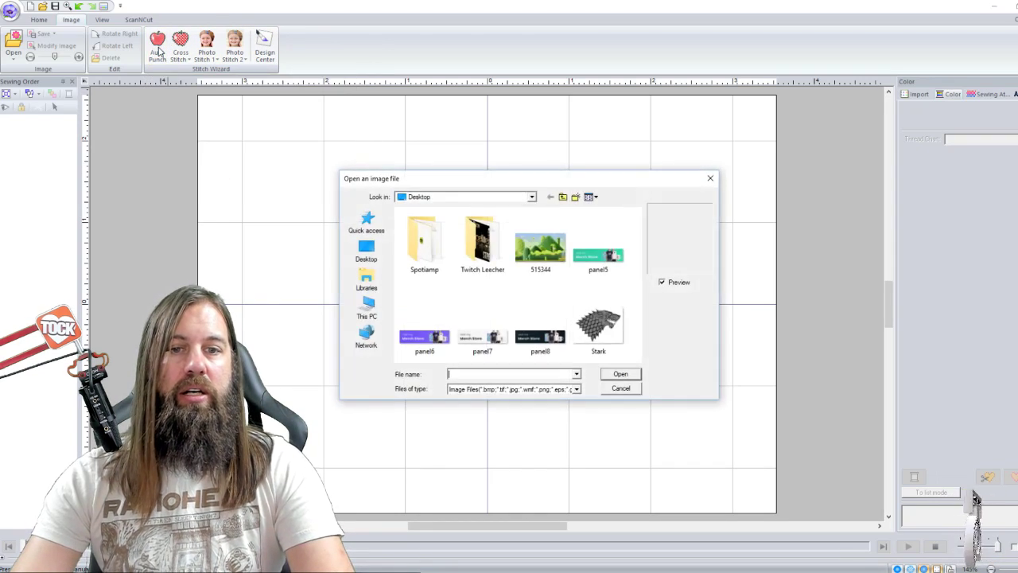
{"action": "left_click", "coordinate": [601, 327]}
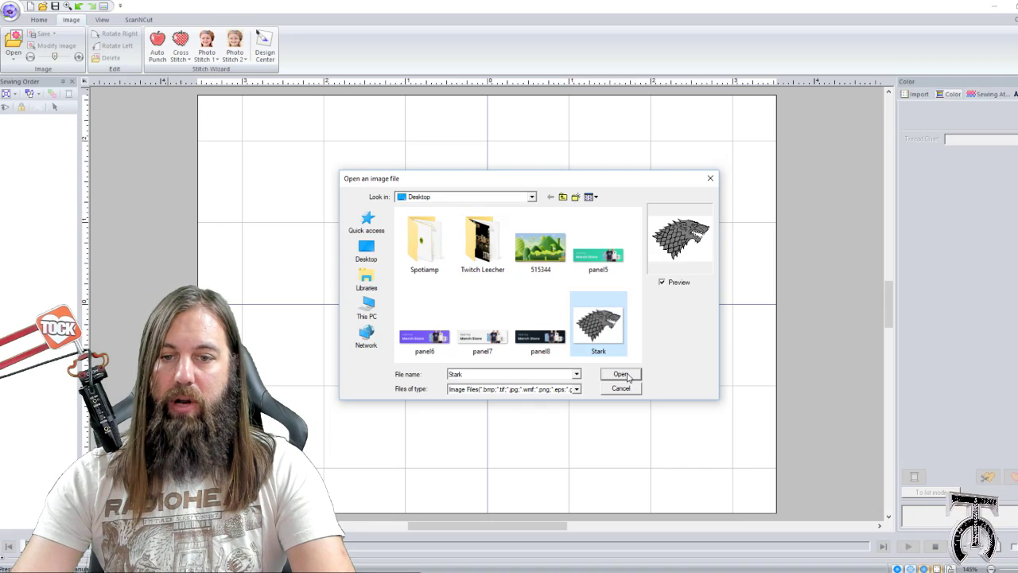
{"action": "left_click", "coordinate": [620, 374]}
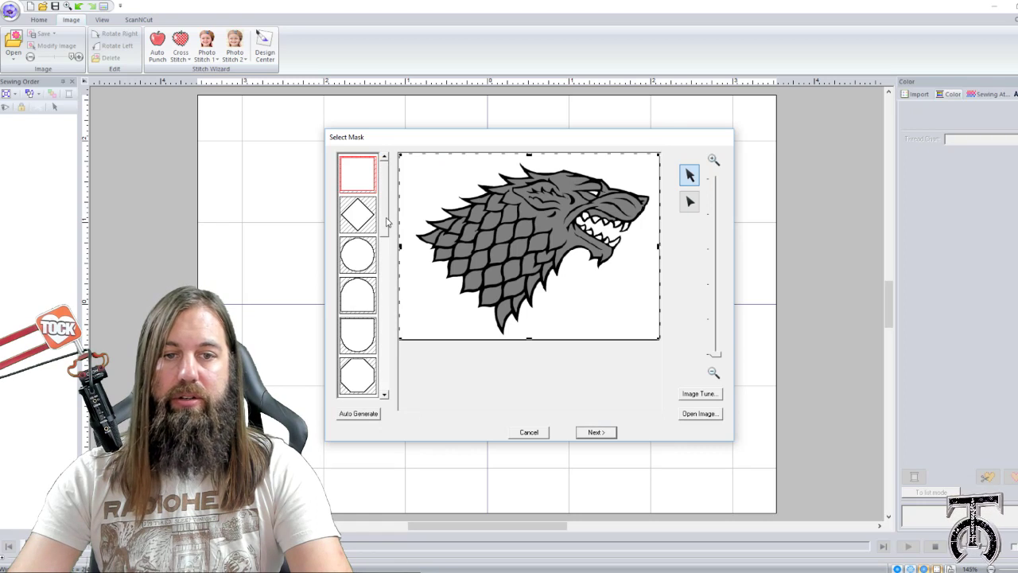
Keep the rectangular mask around the wolf image and fit the image to the page
{"action": "left_click_drag", "start_coordinate": [388, 223], "coordinate": [390, 359]}
{"action": "scroll", "coordinate": [386, 362], "scroll_direction": "up", "scroll_amount": 5}
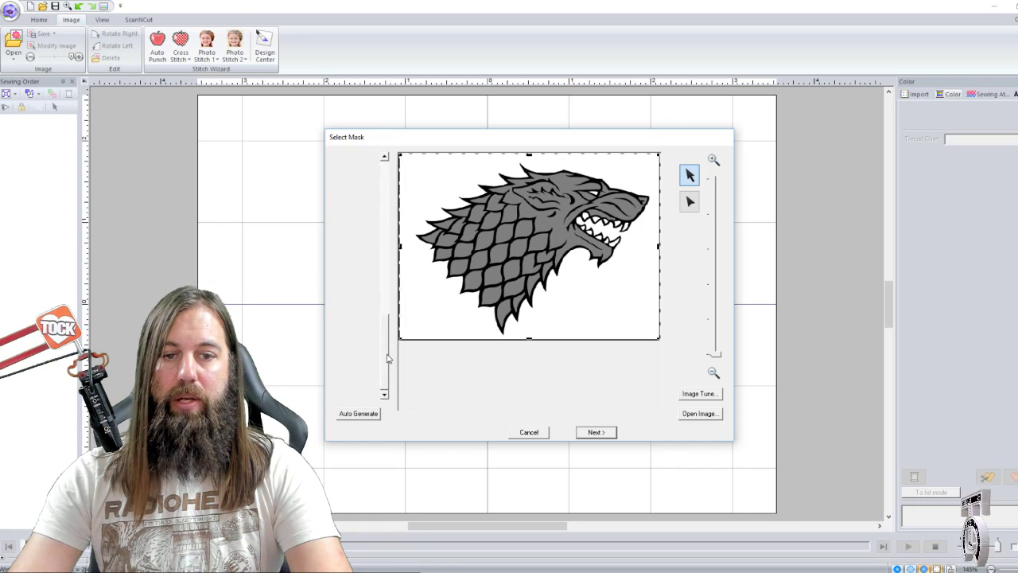
{"action": "left_click", "coordinate": [597, 432]}
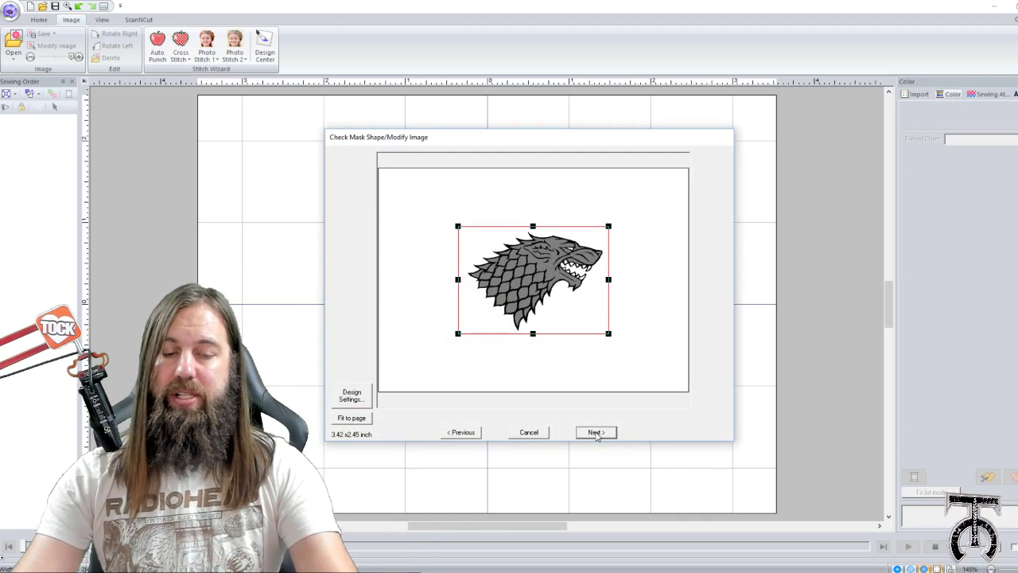
{"action": "left_click", "coordinate": [353, 421]}
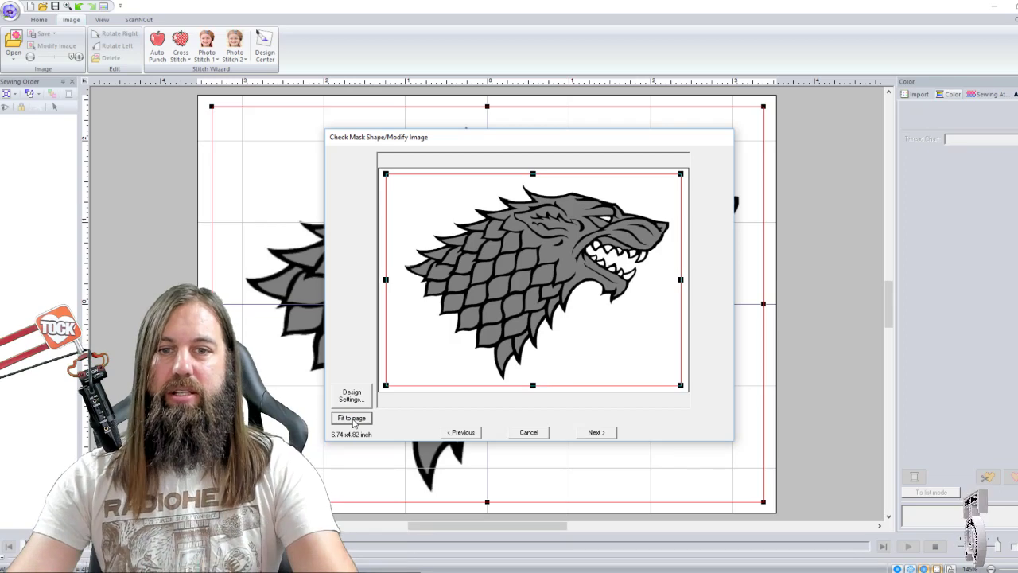
{"action": "left_click", "coordinate": [596, 432]}
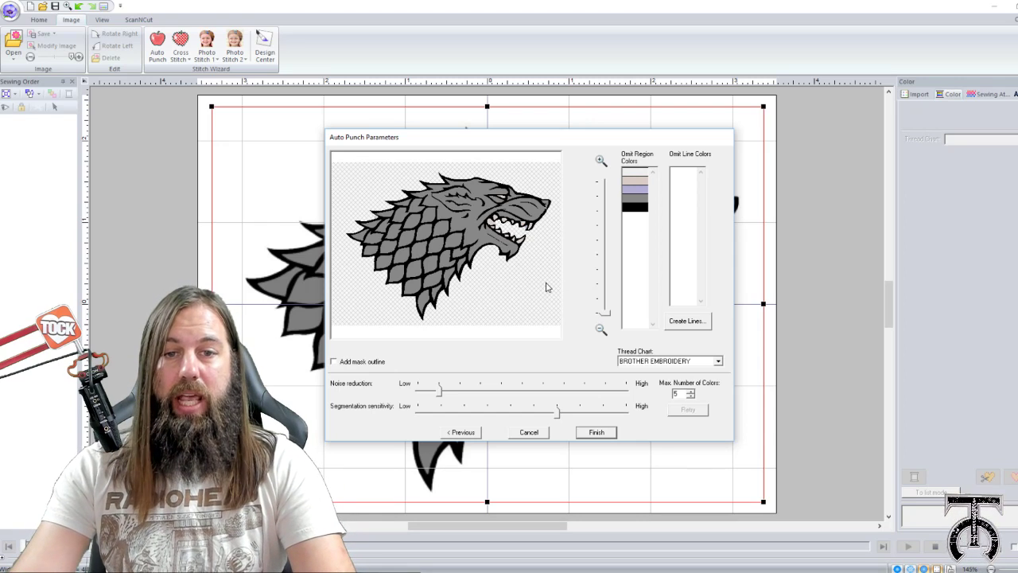
Limit the Auto Punch conversion to a maximum of 3 colors and reprocess the image
{"action": "left_click", "coordinate": [691, 397]}
{"action": "left_click", "coordinate": [690, 396]}
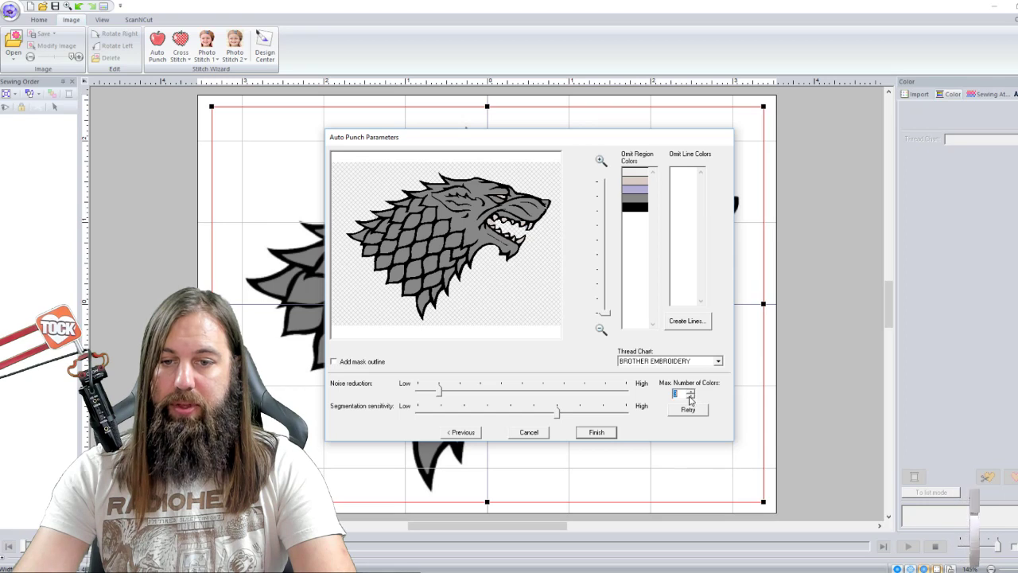
{"action": "left_click", "coordinate": [686, 411]}
{"action": "left_click", "coordinate": [685, 411]}
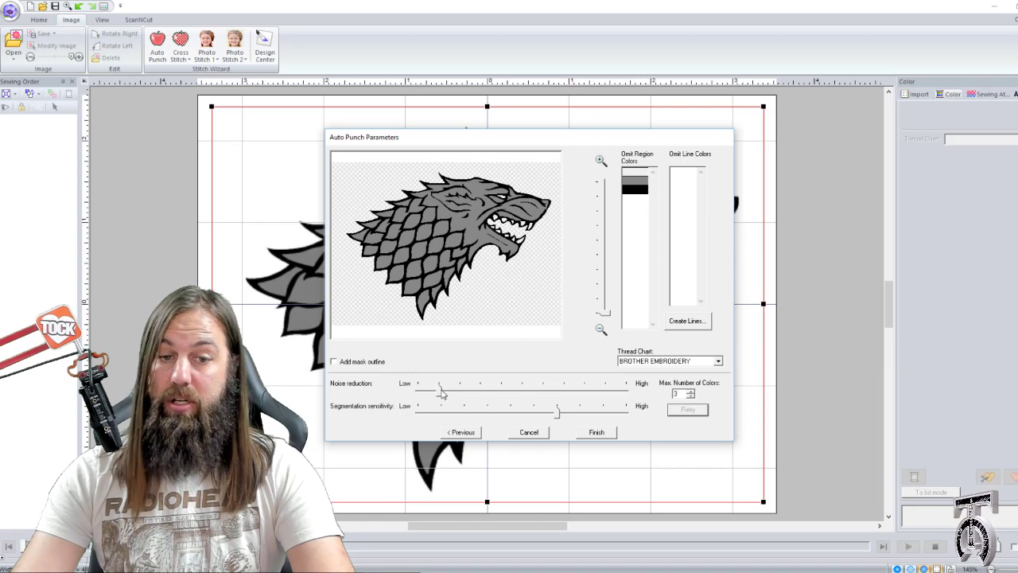
Set noise reduction to its lowest and segmentation sensitivity to its highest level, and reprocess the image
{"action": "left_click_drag", "start_coordinate": [440, 389], "coordinate": [414, 390]}
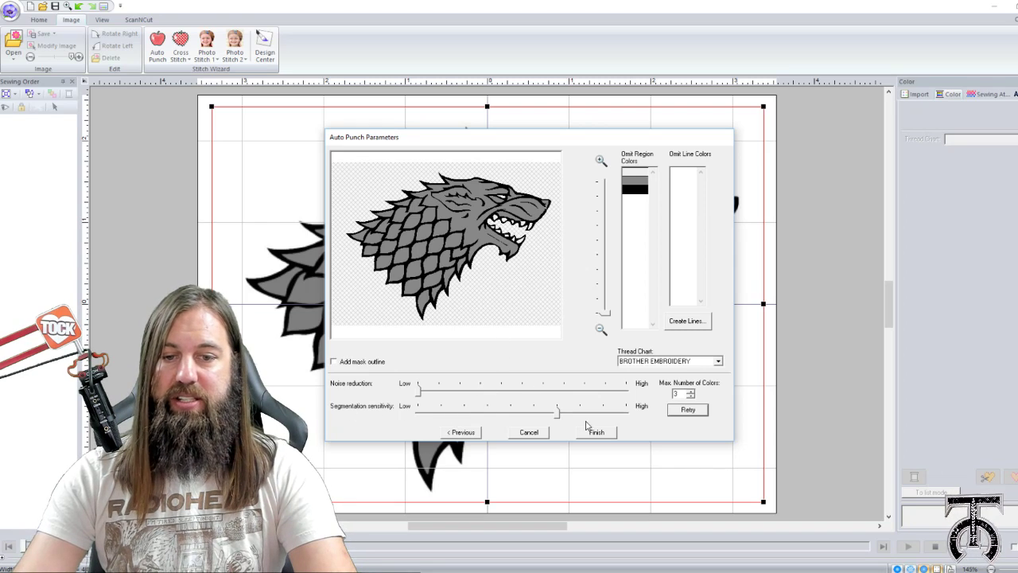
{"action": "left_click_drag", "start_coordinate": [557, 413], "coordinate": [628, 412]}
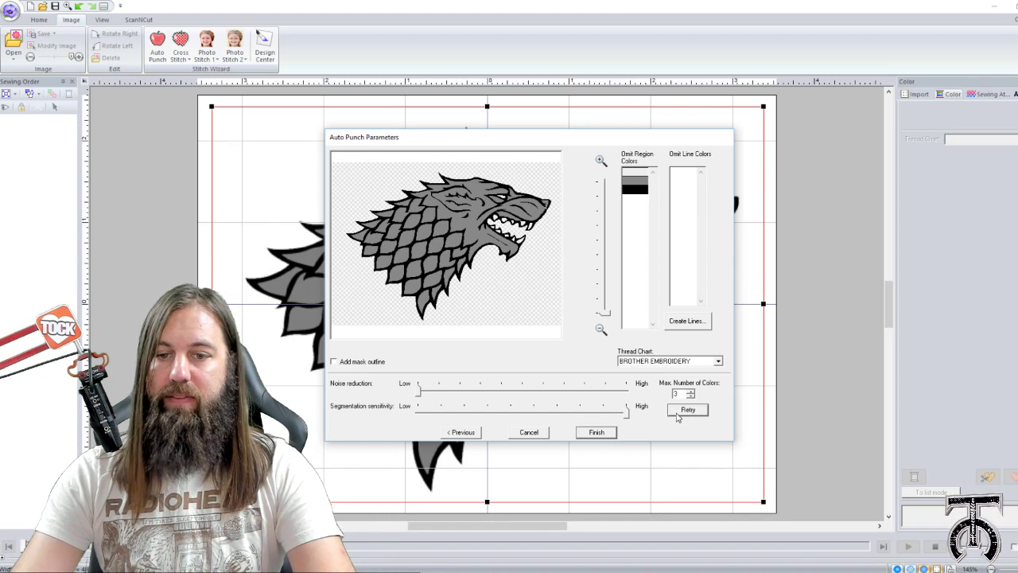
{"action": "left_click", "coordinate": [677, 414]}
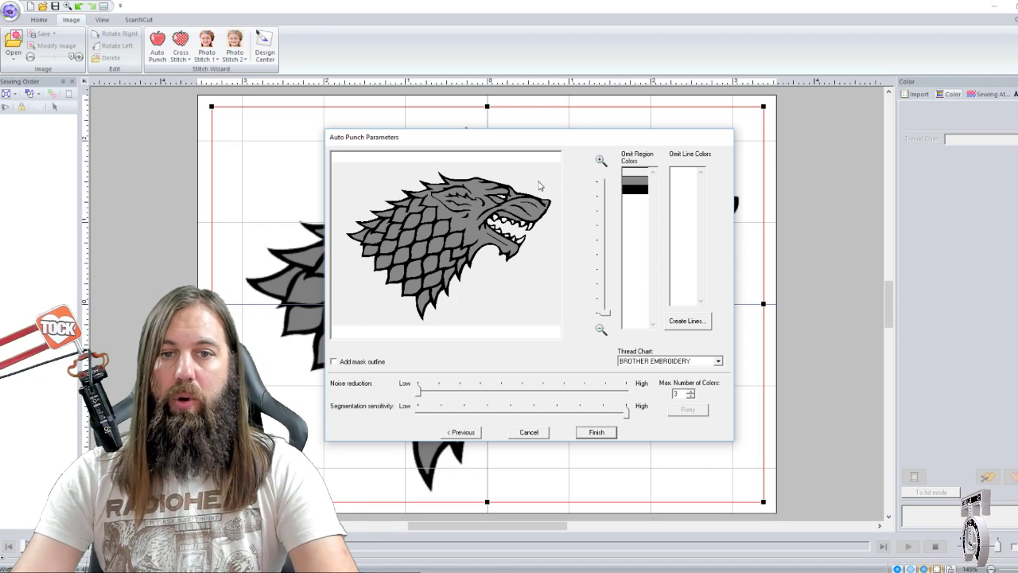
Omit the background region around the wolf head, check the preview up close and finish the stitch conversion
{"action": "left_click", "coordinate": [535, 184]}
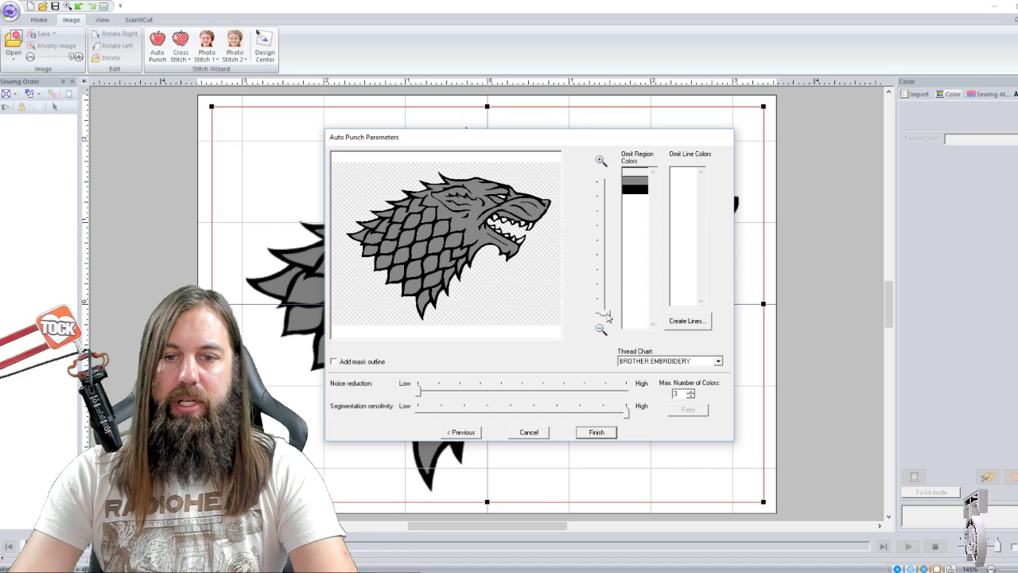
{"action": "left_click_drag", "start_coordinate": [607, 314], "coordinate": [611, 301]}
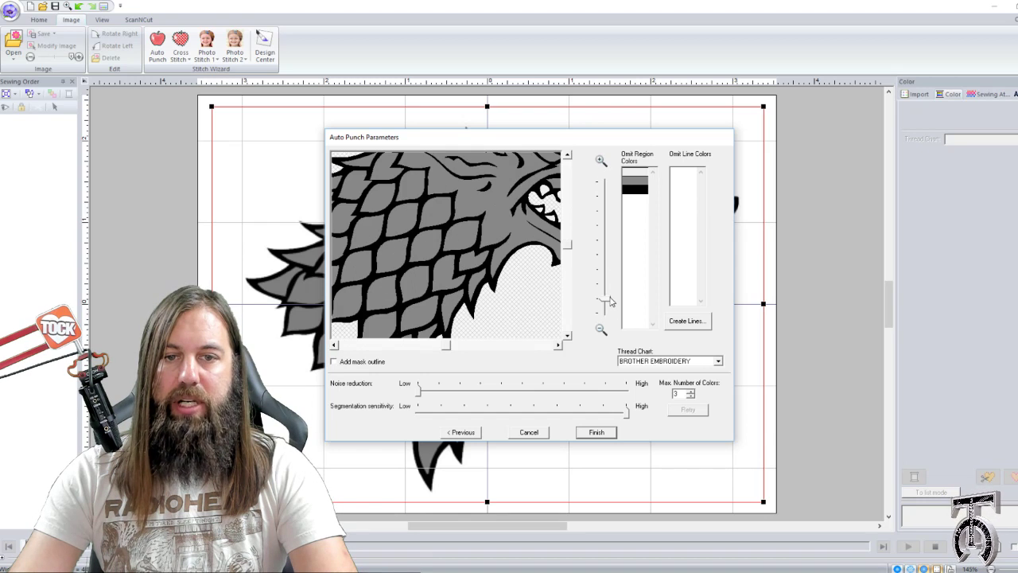
{"action": "left_click", "coordinate": [559, 346]}
{"action": "left_click_drag", "start_coordinate": [450, 345], "coordinate": [544, 345]}
{"action": "left_click_drag", "start_coordinate": [568, 244], "coordinate": [568, 210]}
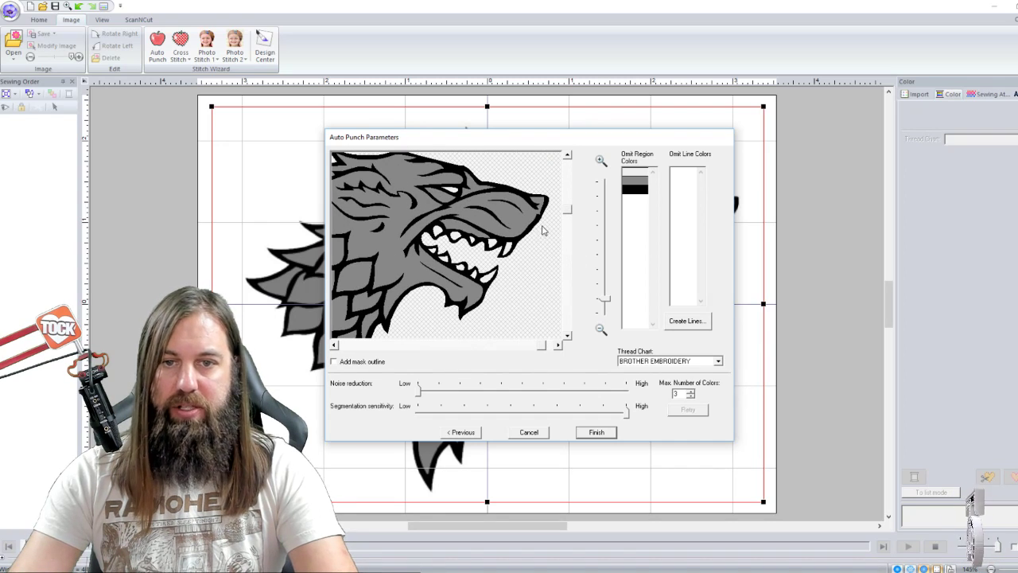
{"action": "left_click", "coordinate": [593, 431]}
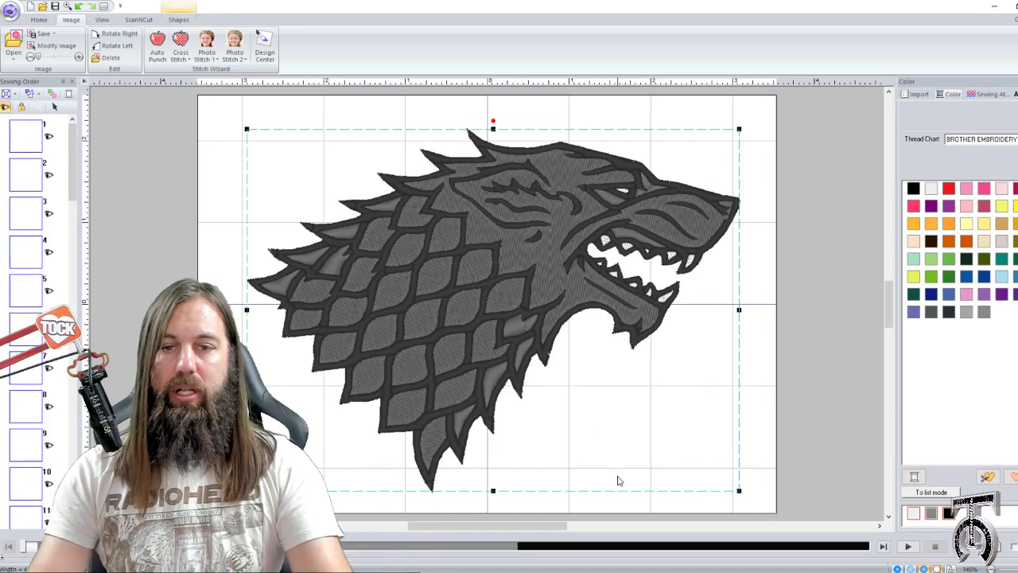
Select the whole wolf embroidery and ungroup it into separate stitch regions
{"action": "left_click", "coordinate": [811, 345]}
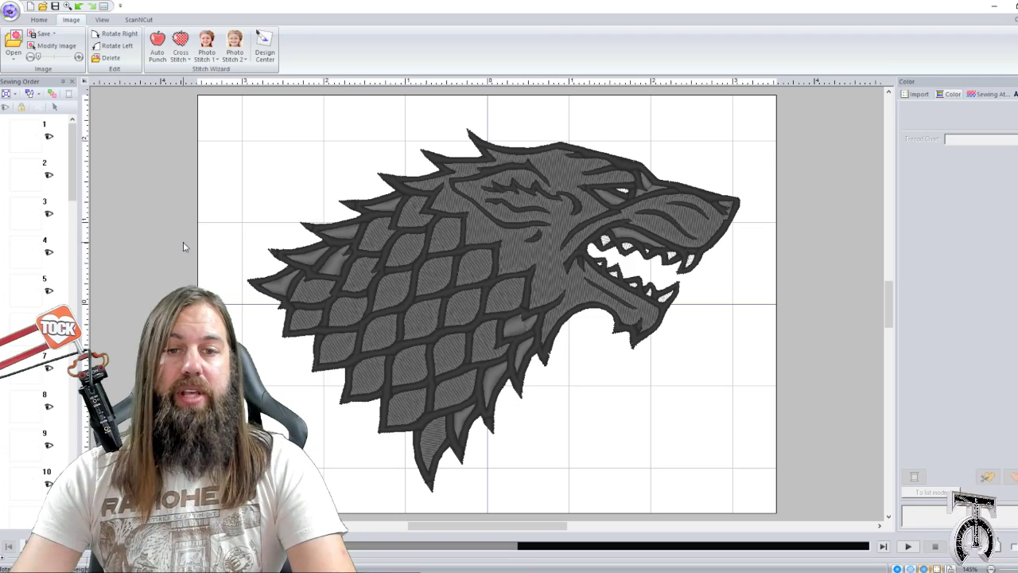
{"action": "left_click_drag", "start_coordinate": [199, 107], "coordinate": [765, 507]}
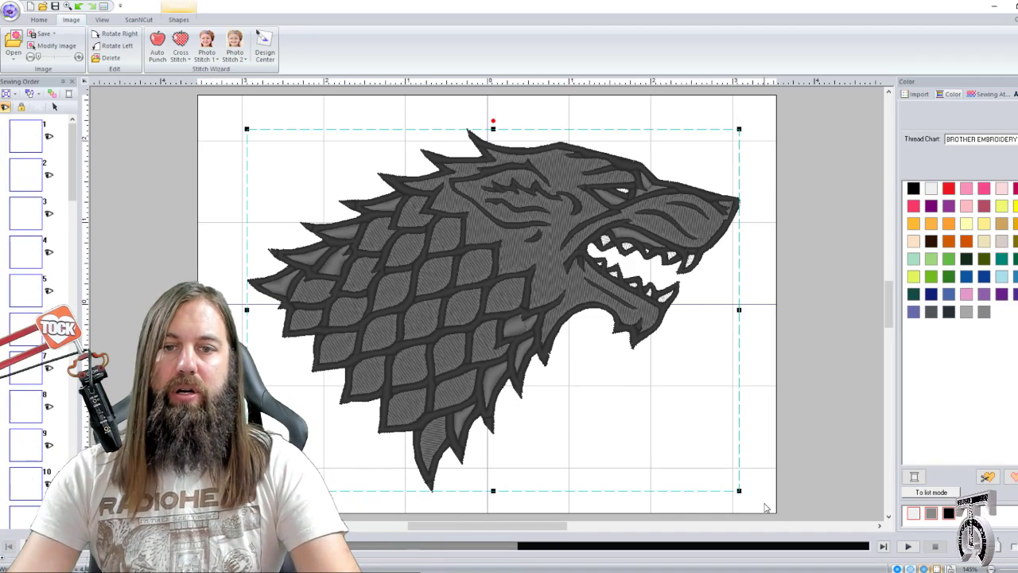
{"action": "right_click", "coordinate": [515, 232]}
{"action": "left_click", "coordinate": [545, 252]}
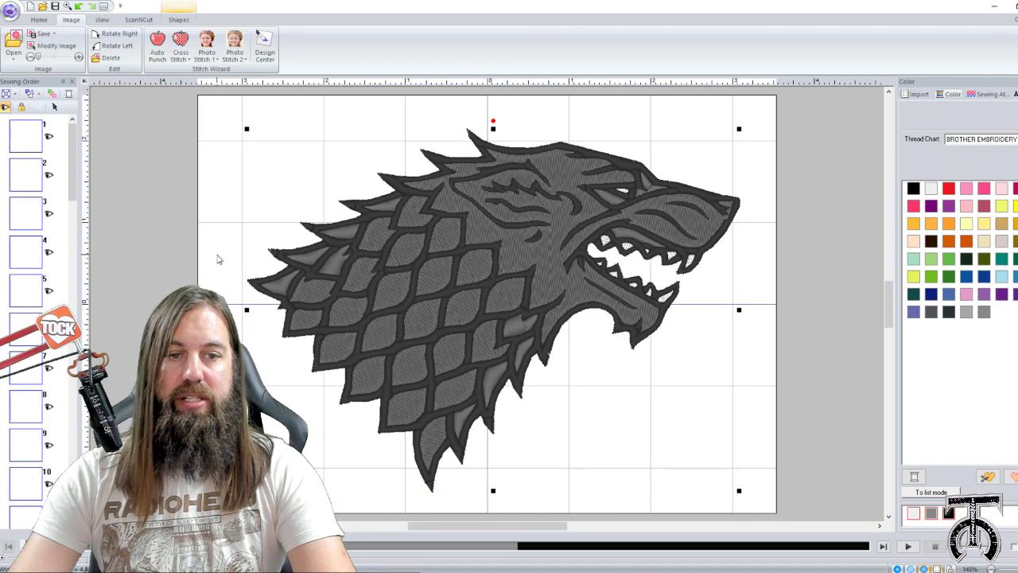
Select individual gray scales on the wolf's neck to examine their separate stitch regions up close
{"action": "left_click", "coordinate": [465, 265]}
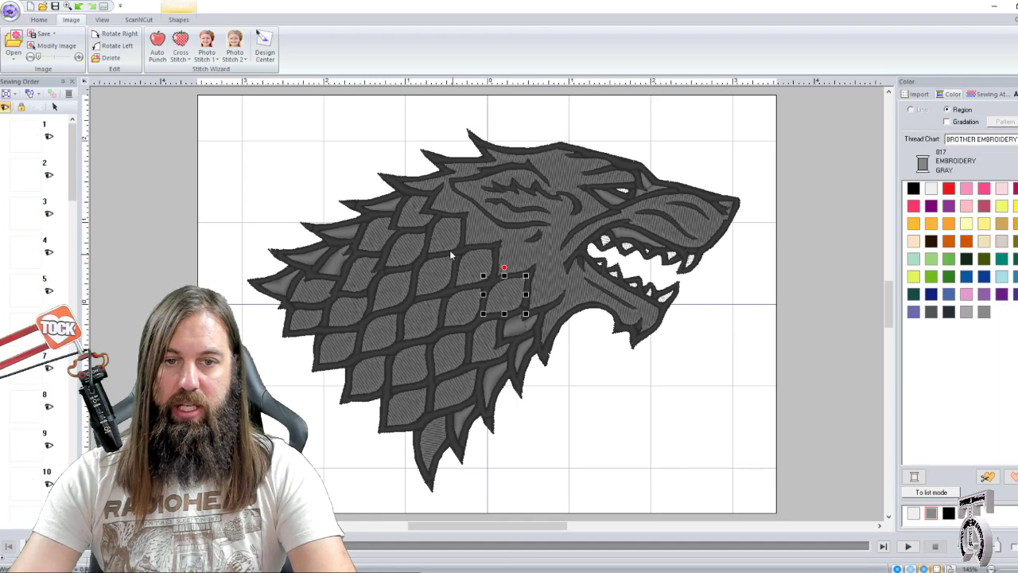
{"action": "left_click", "coordinate": [445, 227]}
{"action": "left_click", "coordinate": [434, 276]}
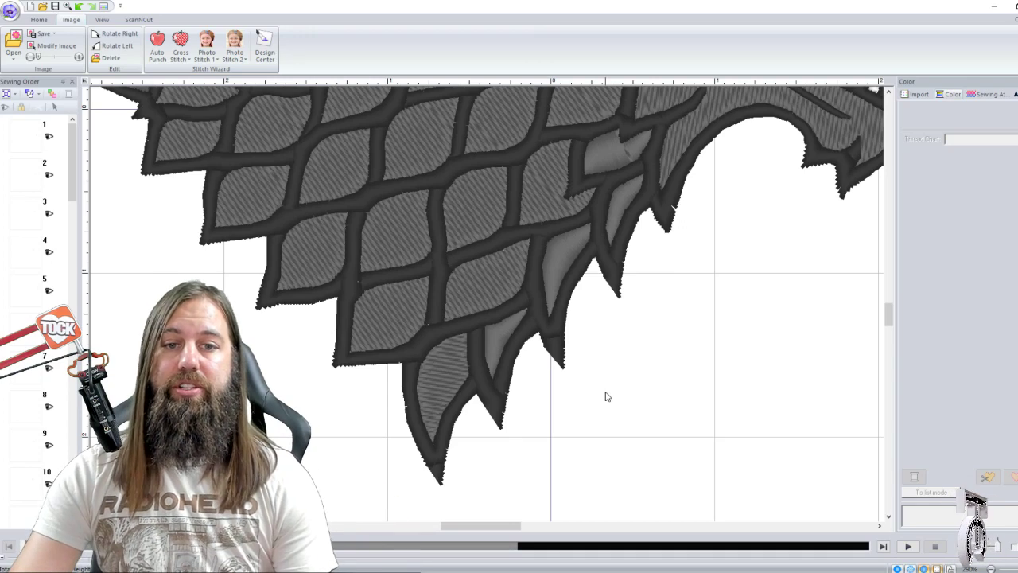
{"action": "left_click", "coordinate": [474, 204]}
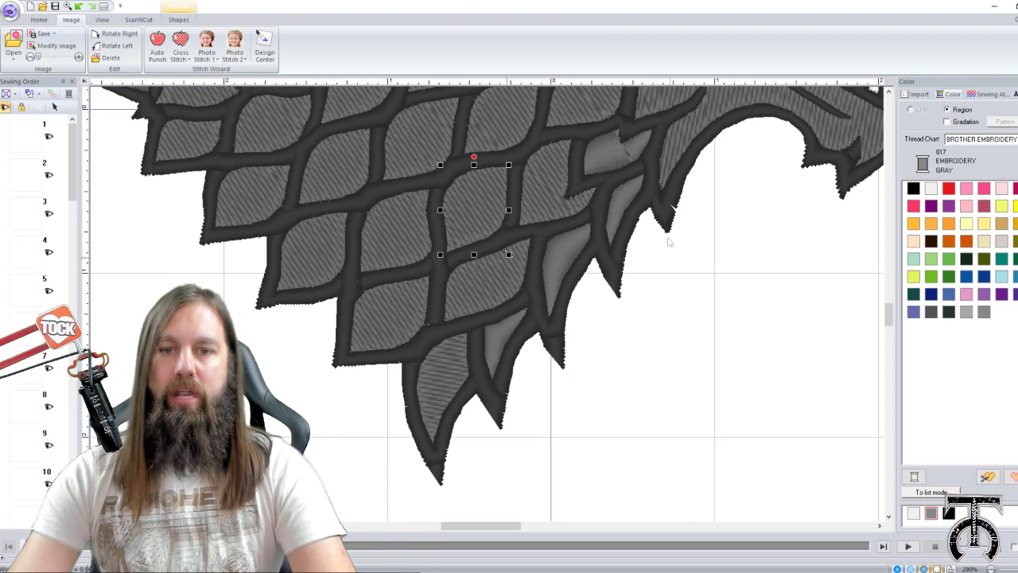
{"action": "left_click", "coordinate": [601, 156]}
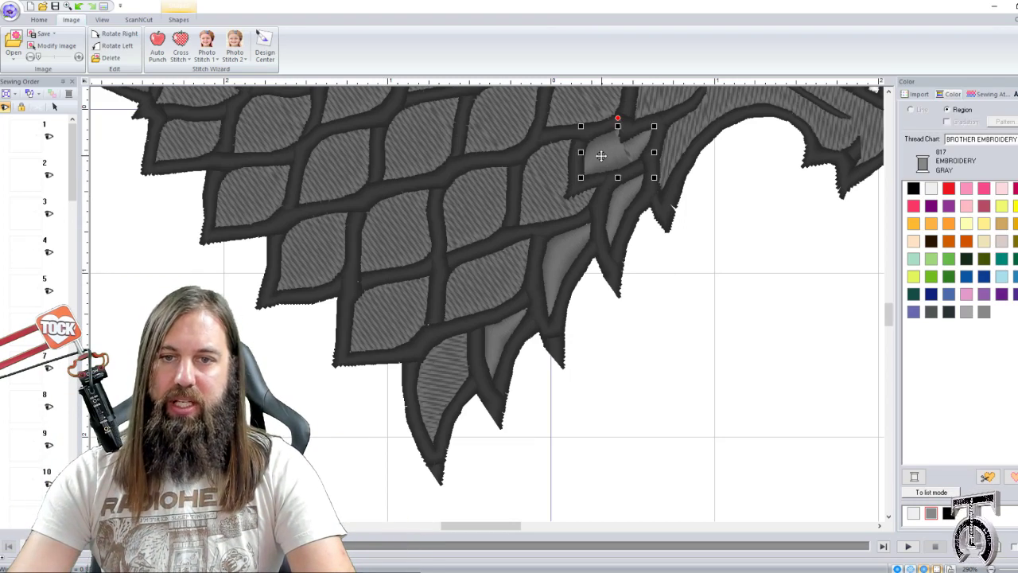
Select the smooth satin-stitched gray scales along the neck's lower front edge and change their region sewing to Fill Stitch
{"action": "left_click", "coordinate": [617, 207]}
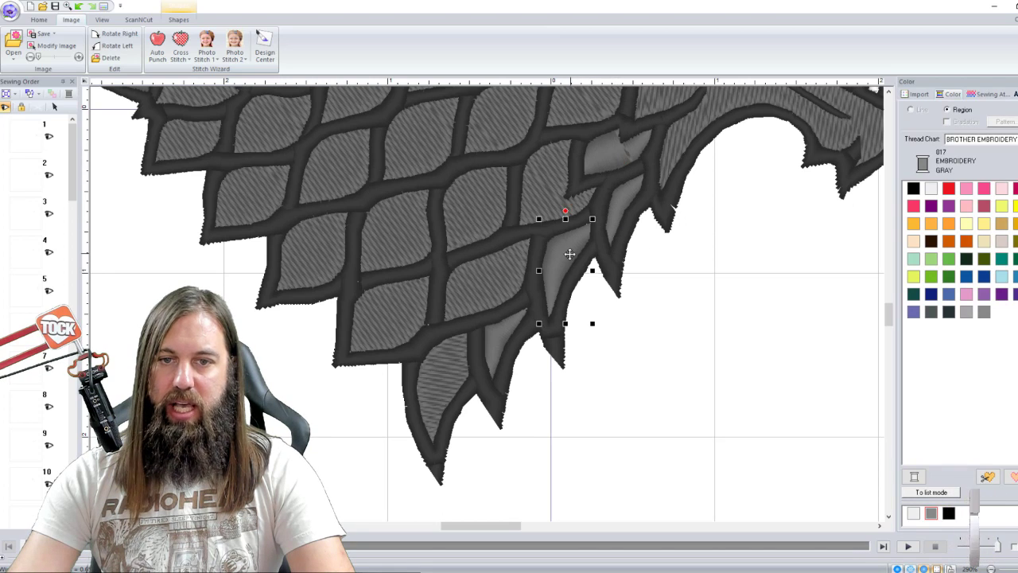
{"action": "left_click", "coordinate": [501, 336]}
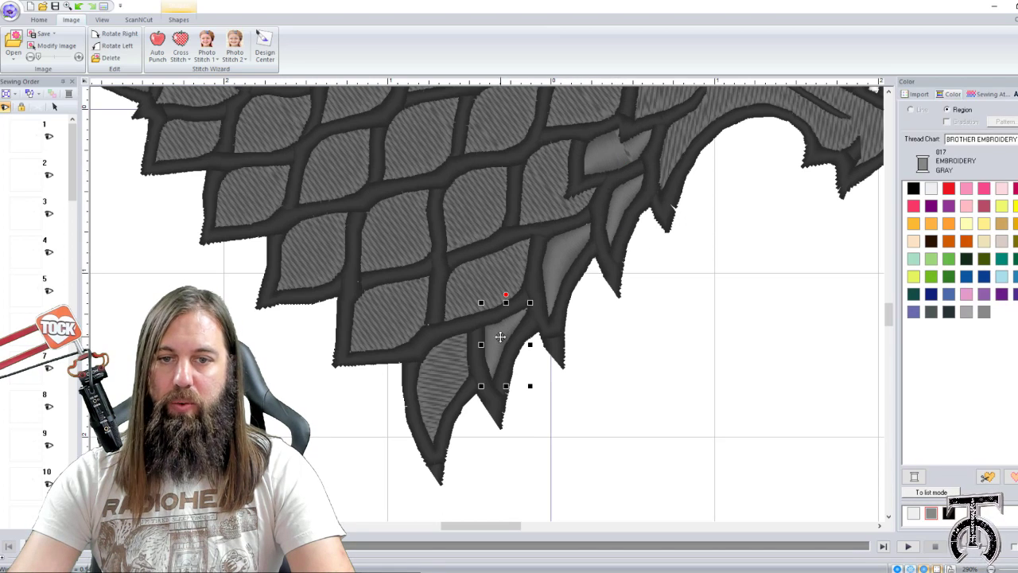
{"action": "left_click", "coordinate": [606, 152]}
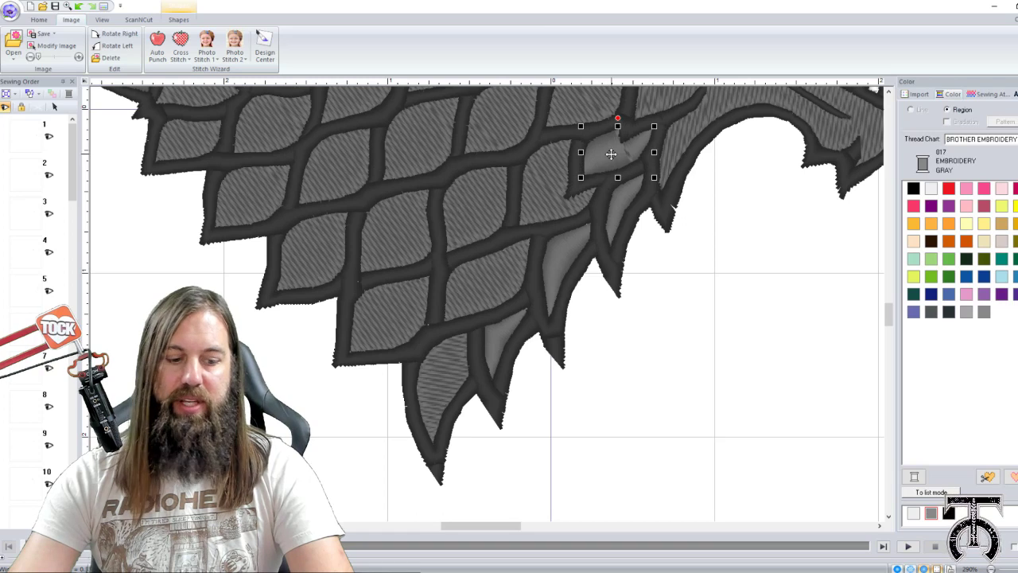
{"action": "left_click", "coordinate": [561, 258], "text": "ctrl"}
{"action": "left_click", "coordinate": [495, 342], "text": "ctrl"}
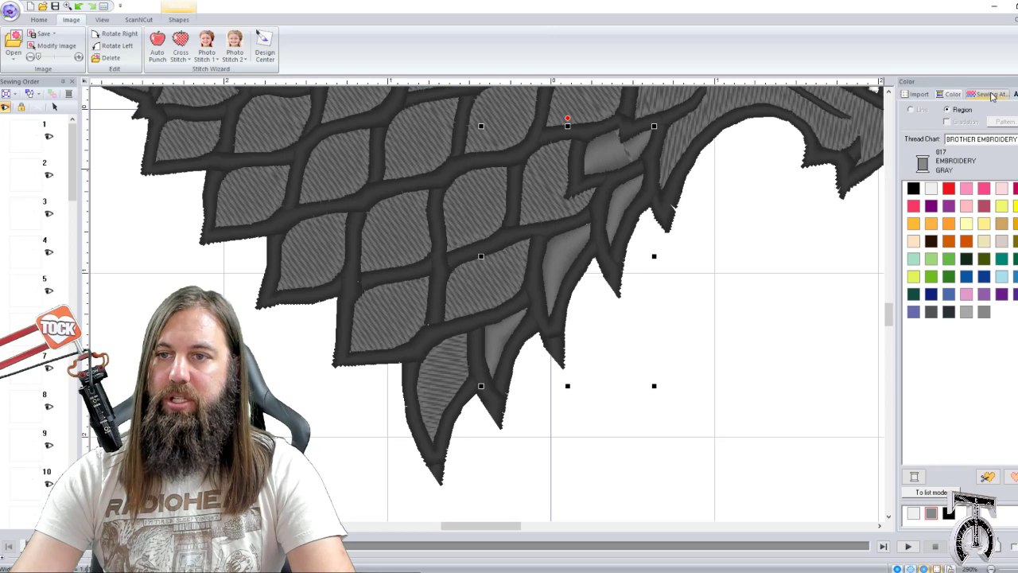
{"action": "left_click", "coordinate": [183, 21]}
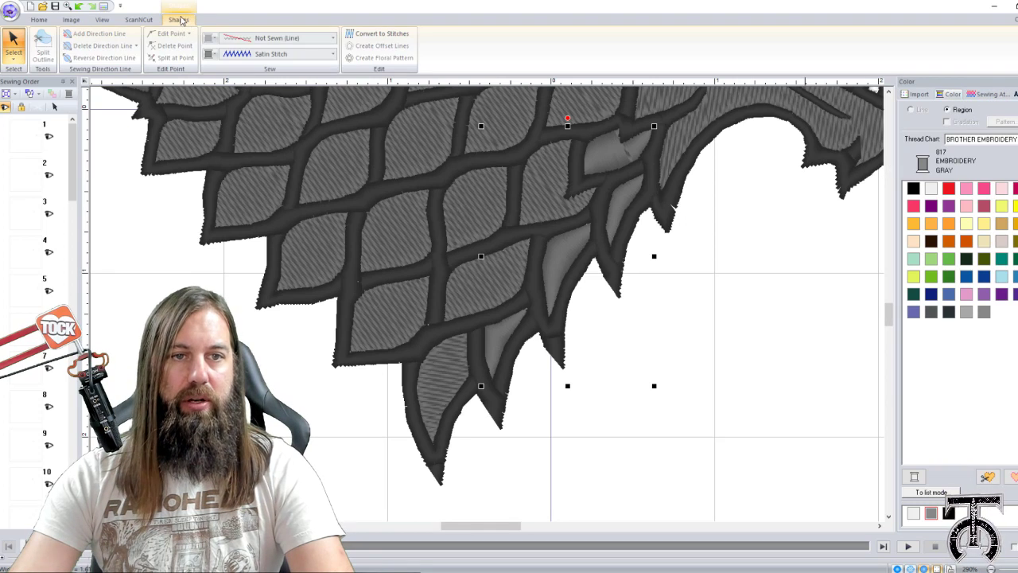
{"action": "left_click", "coordinate": [276, 55]}
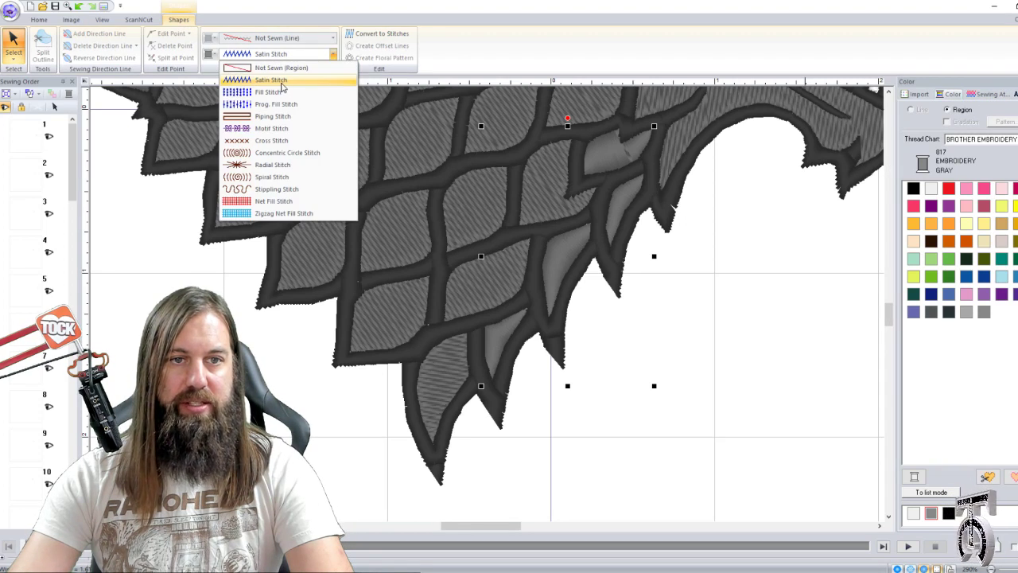
{"action": "left_click", "coordinate": [274, 92]}
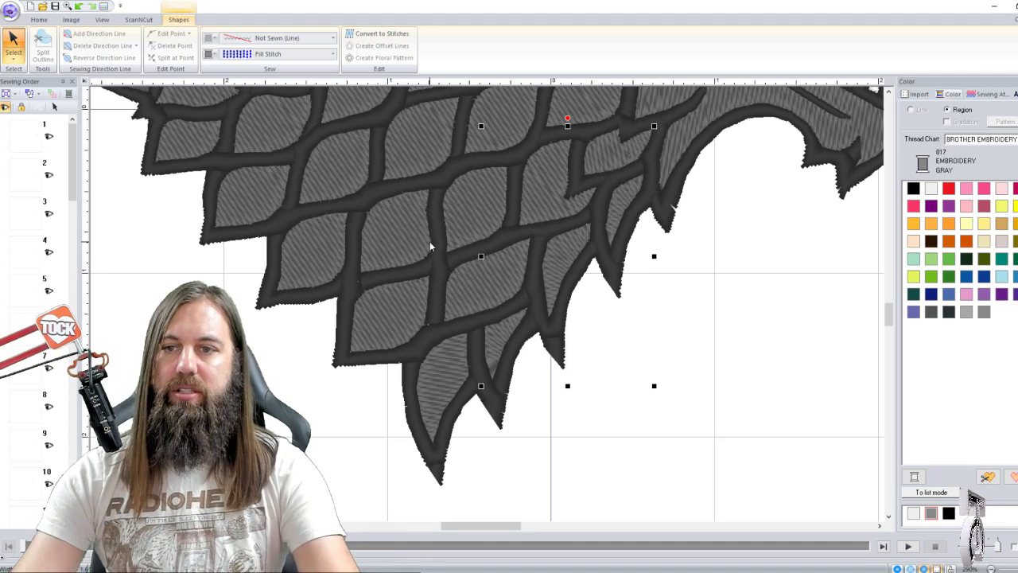
Show the sewing attributes of the selected scales and simulate their stitching to check it, ending the simulation when done
{"action": "left_click", "coordinate": [991, 96]}
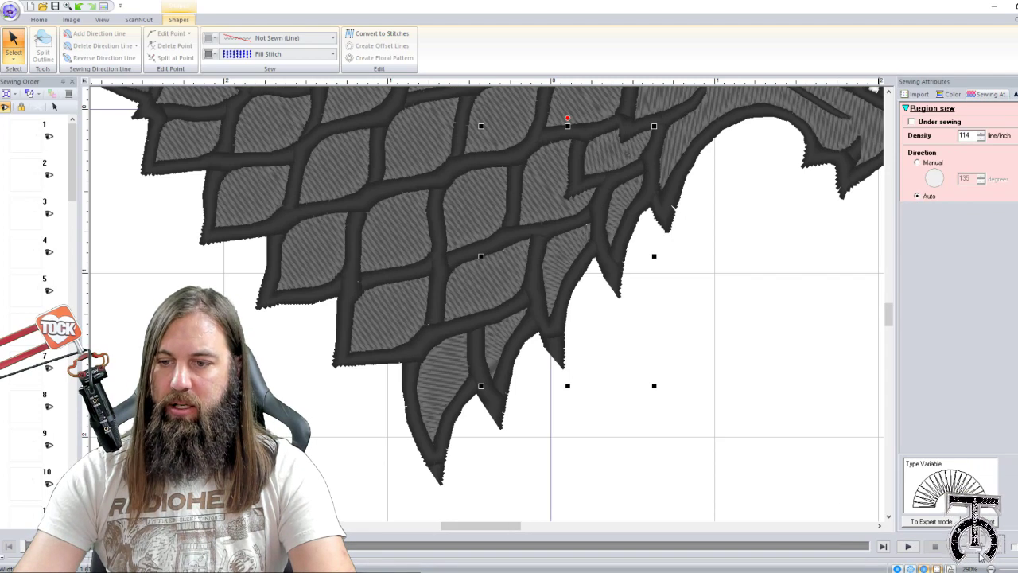
{"action": "left_click", "coordinate": [907, 546]}
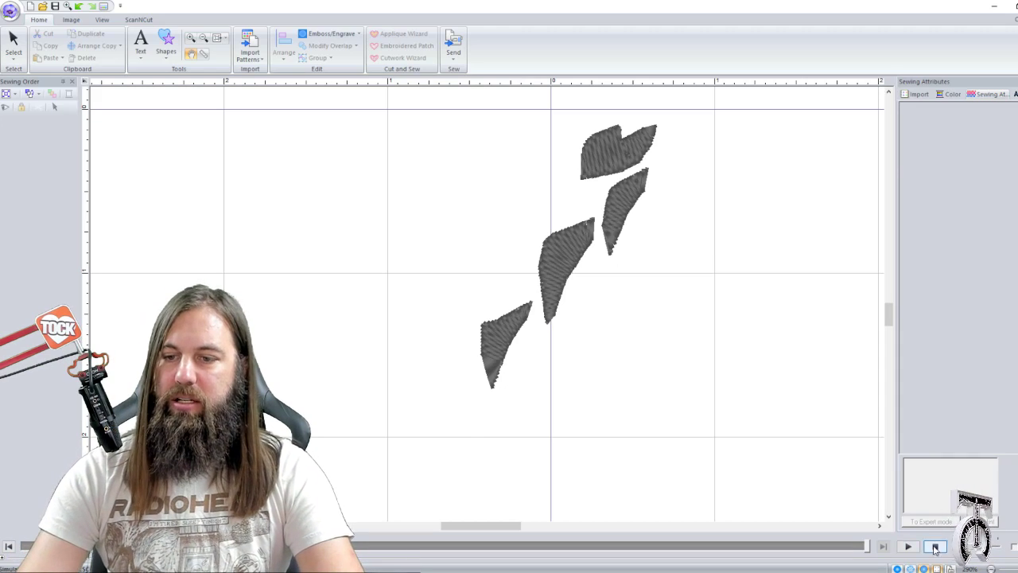
{"action": "left_click", "coordinate": [935, 547]}
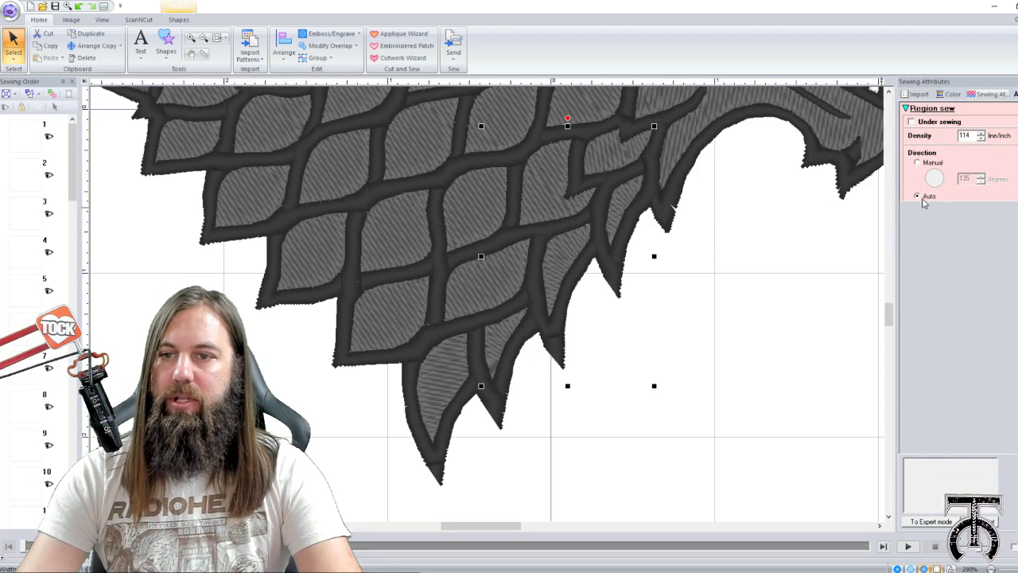
Set the selected scales' sewing direction to Manual at 135 degrees and compare with the settings of a neighbouring scale
{"action": "left_click", "coordinate": [918, 163]}
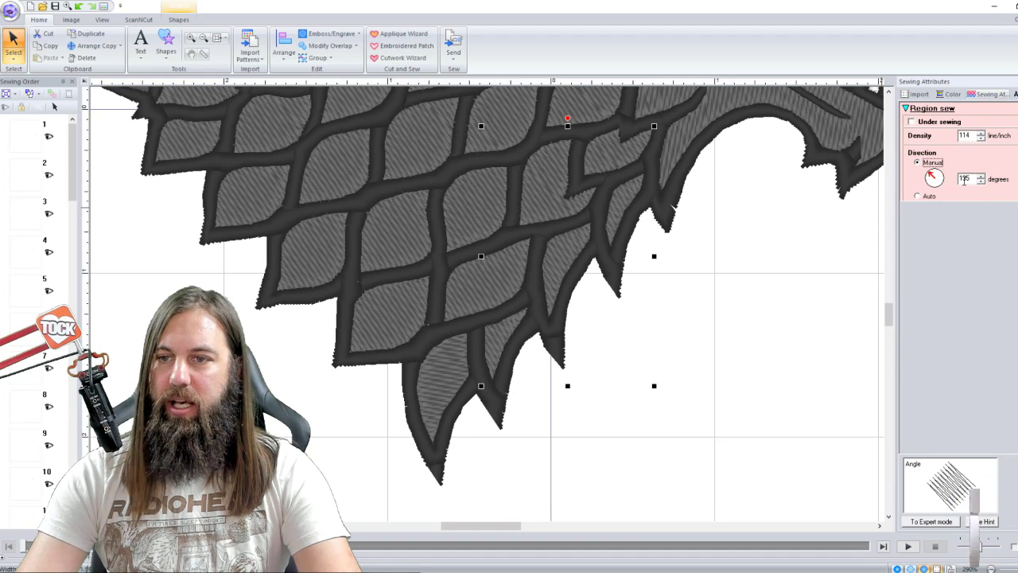
{"action": "left_click", "coordinate": [745, 345]}
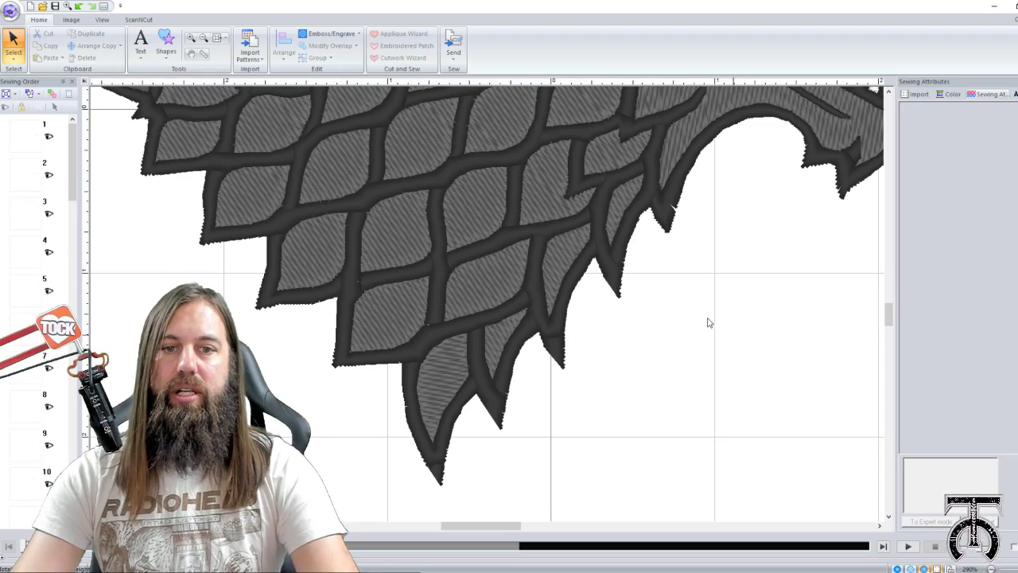
{"action": "left_click", "coordinate": [484, 193]}
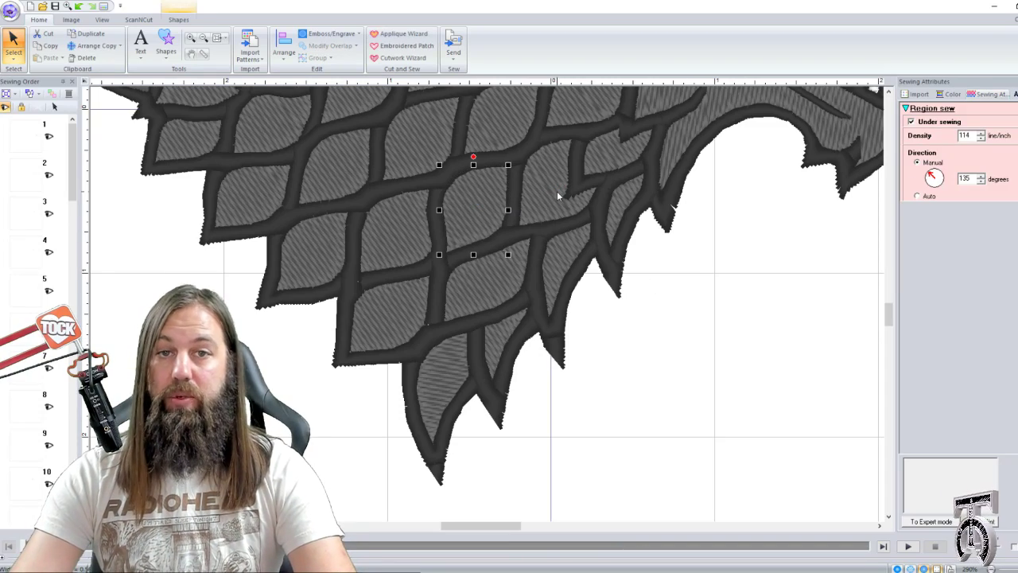
Select the satin-stitched gray regions in the mane's rear spikes and on the face together and change them to Fill Stitch
{"action": "scroll", "coordinate": [557, 195], "scroll_direction": "down", "scroll_amount": 2}
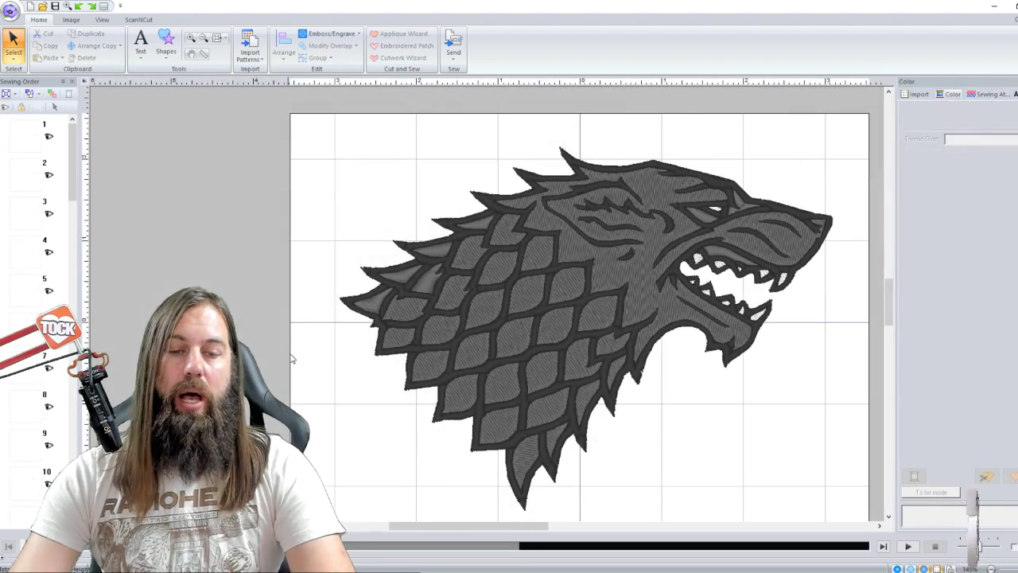
{"action": "left_click", "coordinate": [369, 306]}
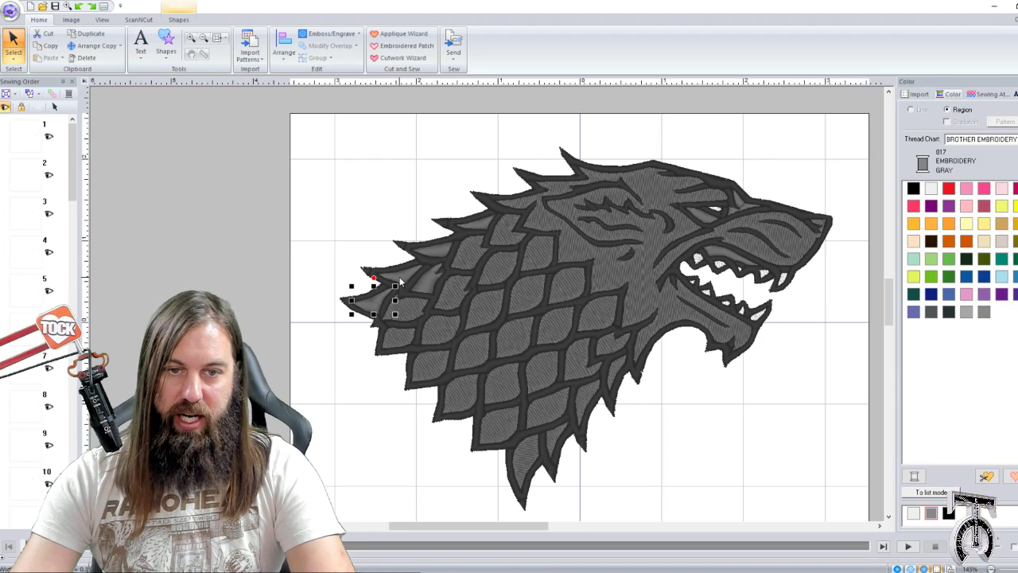
{"action": "left_click", "coordinate": [432, 280], "text": "ctrl"}
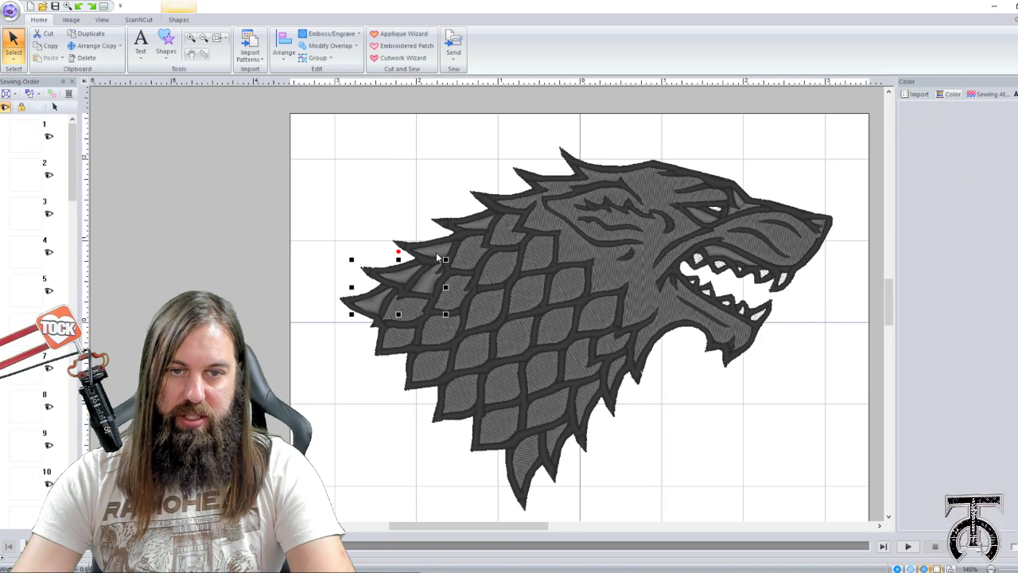
{"action": "left_click", "coordinate": [482, 227], "text": "ctrl"}
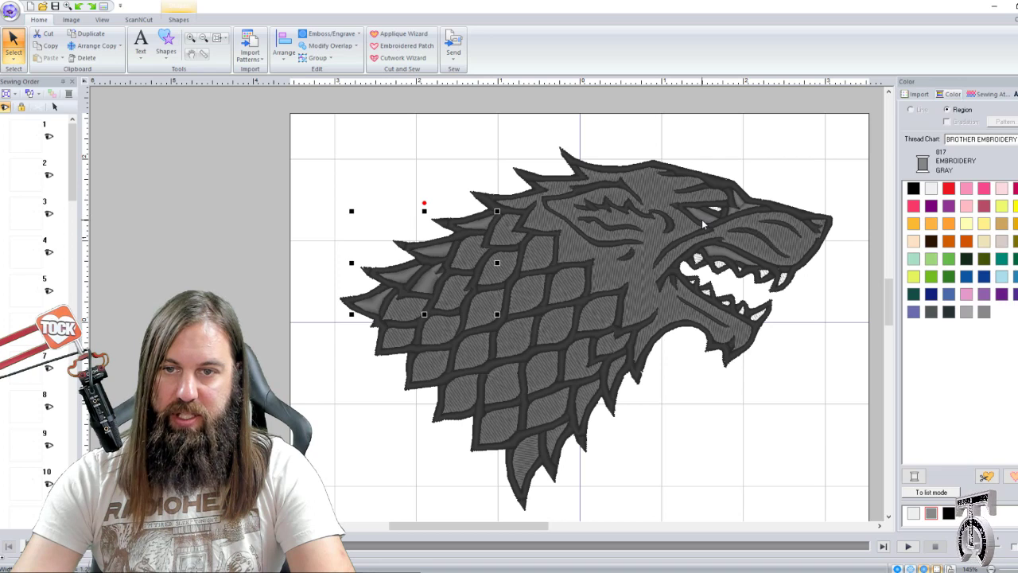
{"action": "left_click", "coordinate": [746, 205], "text": "ctrl"}
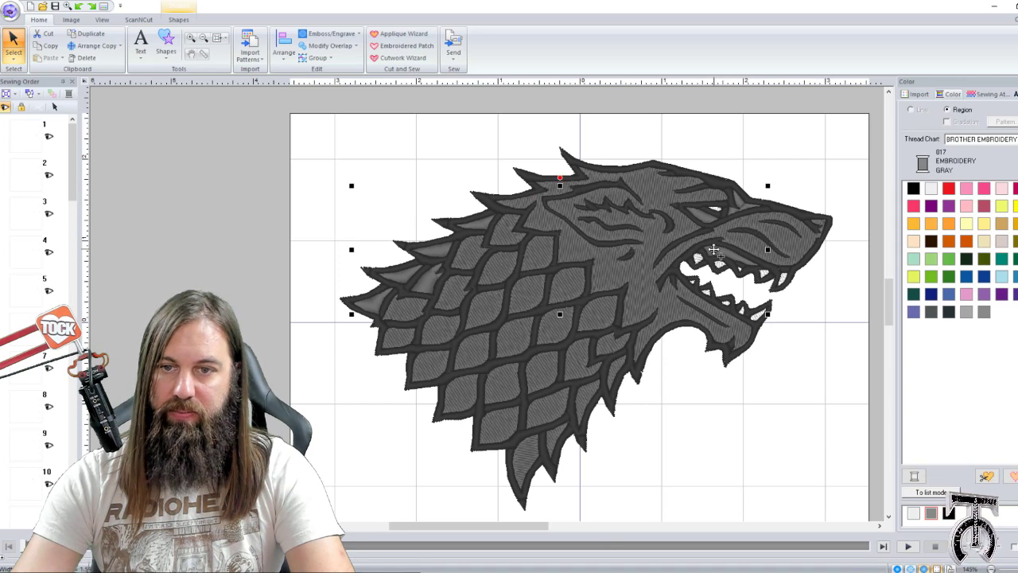
{"action": "left_click", "coordinate": [179, 19]}
{"action": "left_click", "coordinate": [282, 55]}
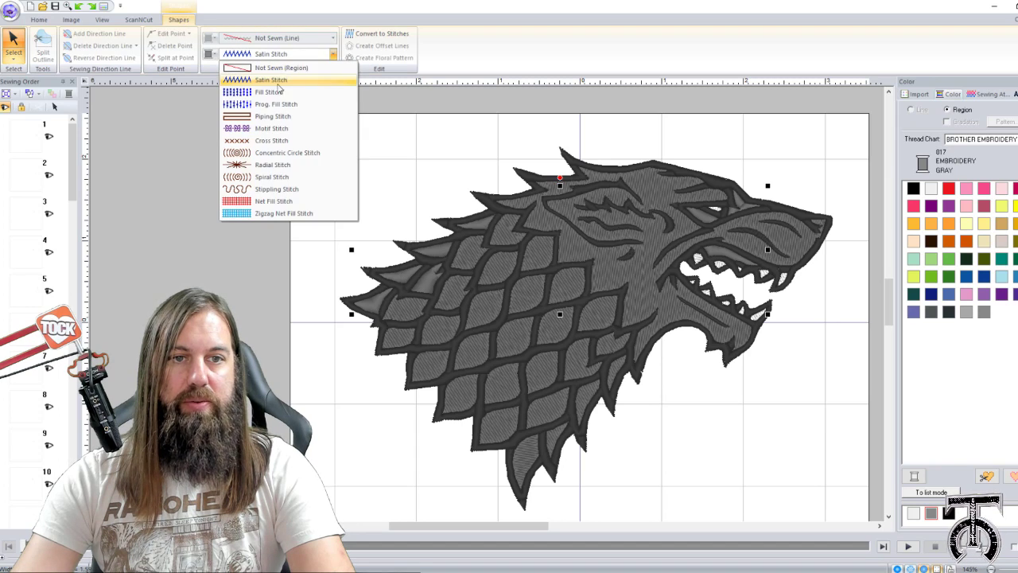
{"action": "left_click", "coordinate": [275, 93]}
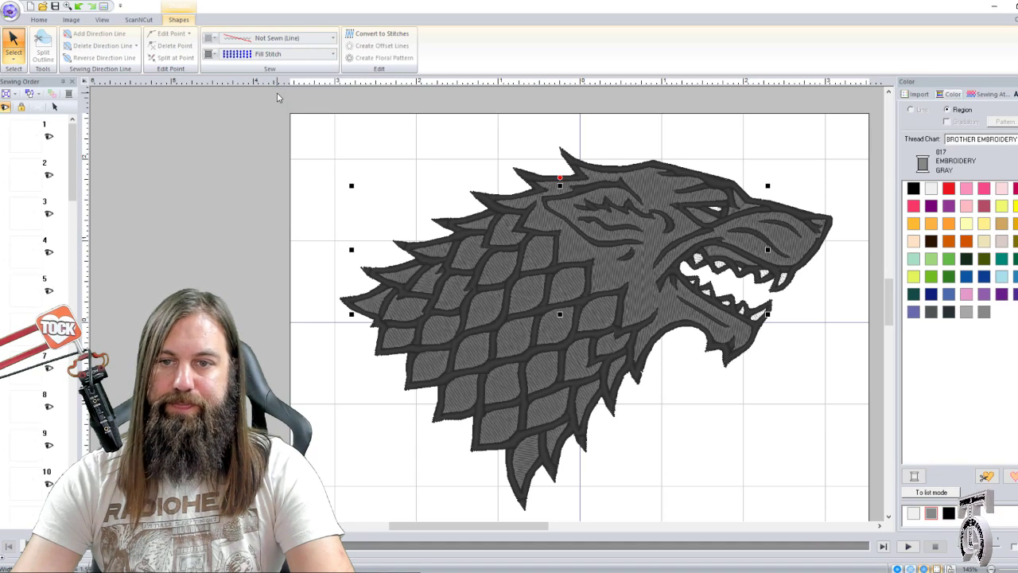
Set the sewing direction of the selected mane and face regions to Manual
{"action": "left_click", "coordinate": [990, 94]}
{"action": "left_click", "coordinate": [917, 162]}
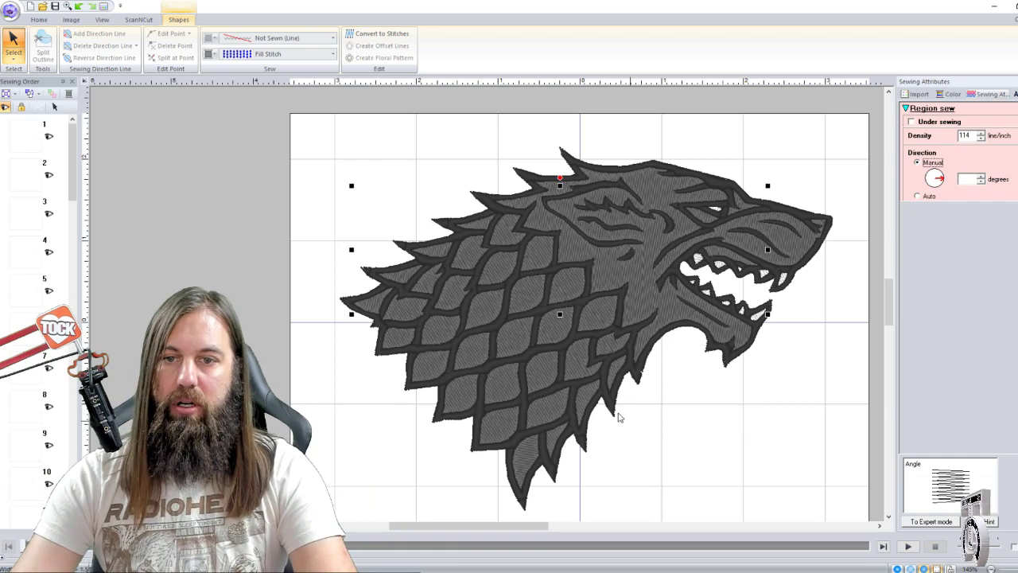
{"action": "left_click", "coordinate": [240, 277]}
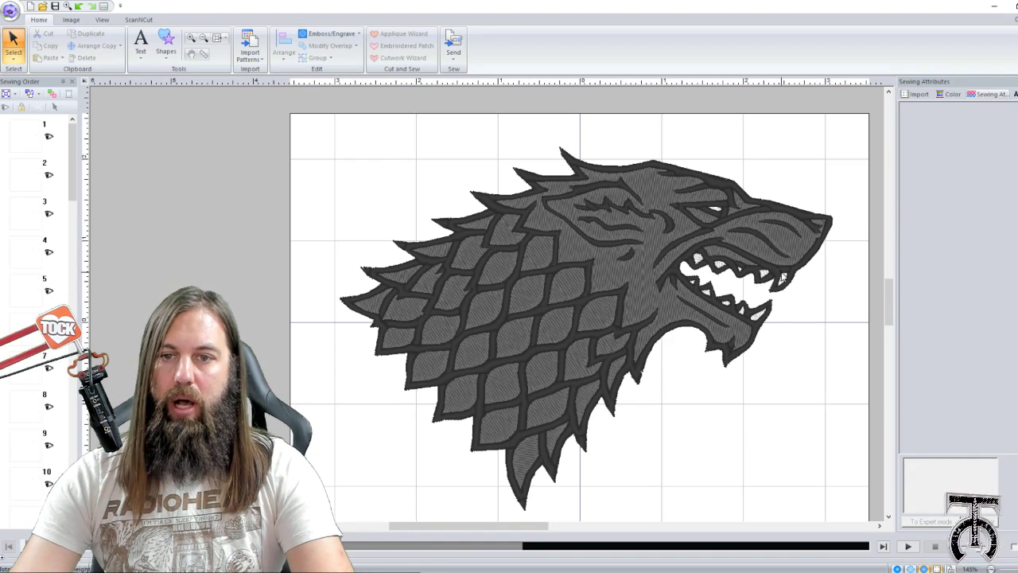
Select the small black detail lines on the cheek and snout and change them to Satin Stitch with Auto sewing direction
{"action": "scroll", "coordinate": [784, 277], "scroll_direction": "up", "scroll_amount": 1}
{"action": "left_click_drag", "start_coordinate": [548, 528], "coordinate": [522, 532]}
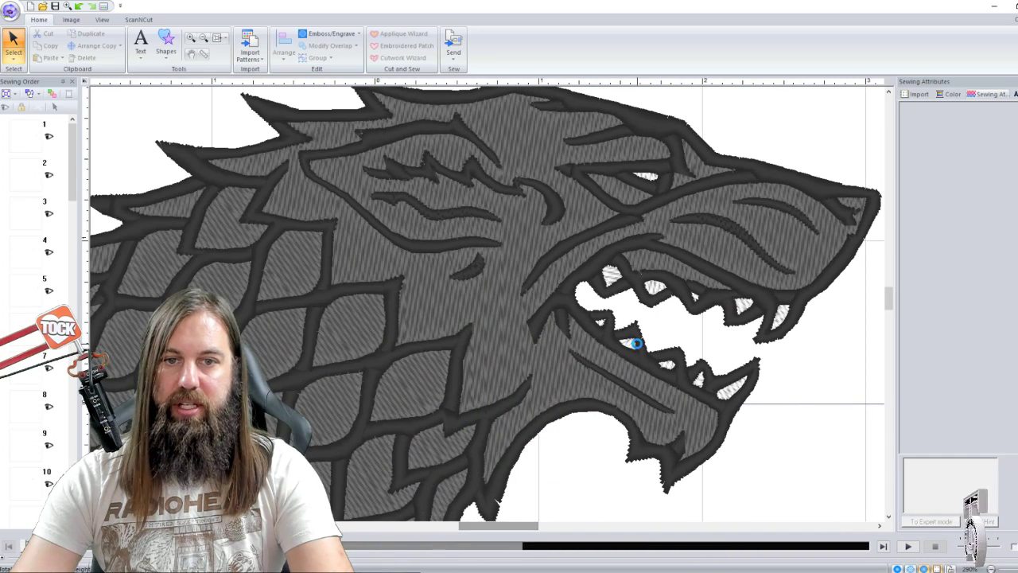
{"action": "left_click", "coordinate": [456, 213]}
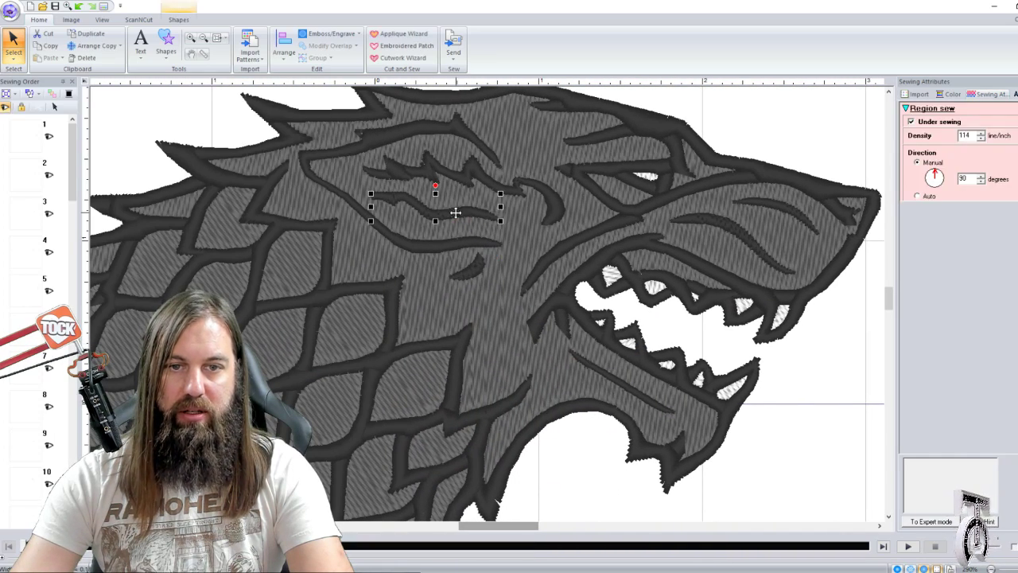
{"action": "left_click", "coordinate": [476, 273], "text": "ctrl"}
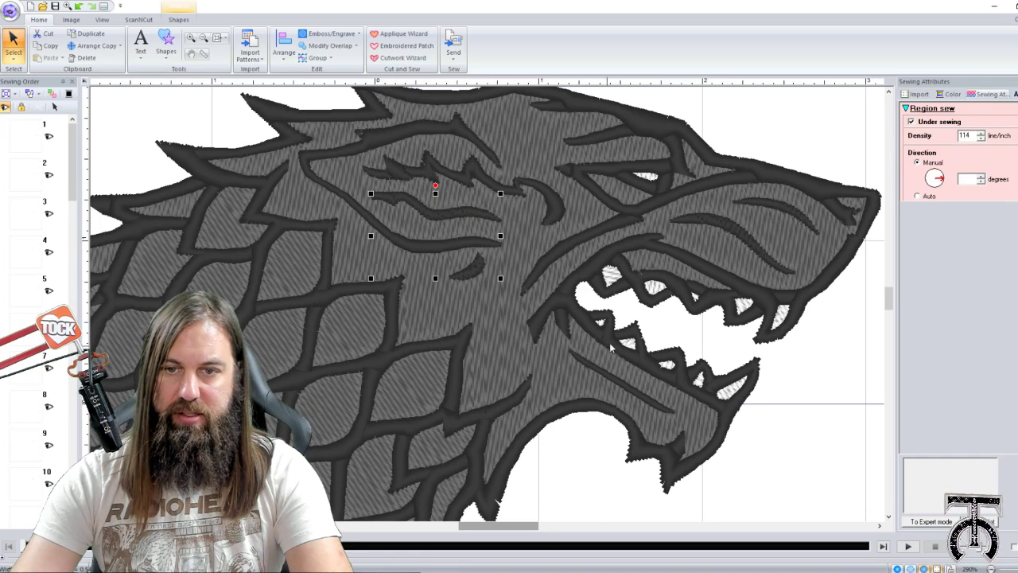
{"action": "left_click", "coordinate": [719, 221], "text": "ctrl"}
{"action": "left_click", "coordinate": [178, 19]}
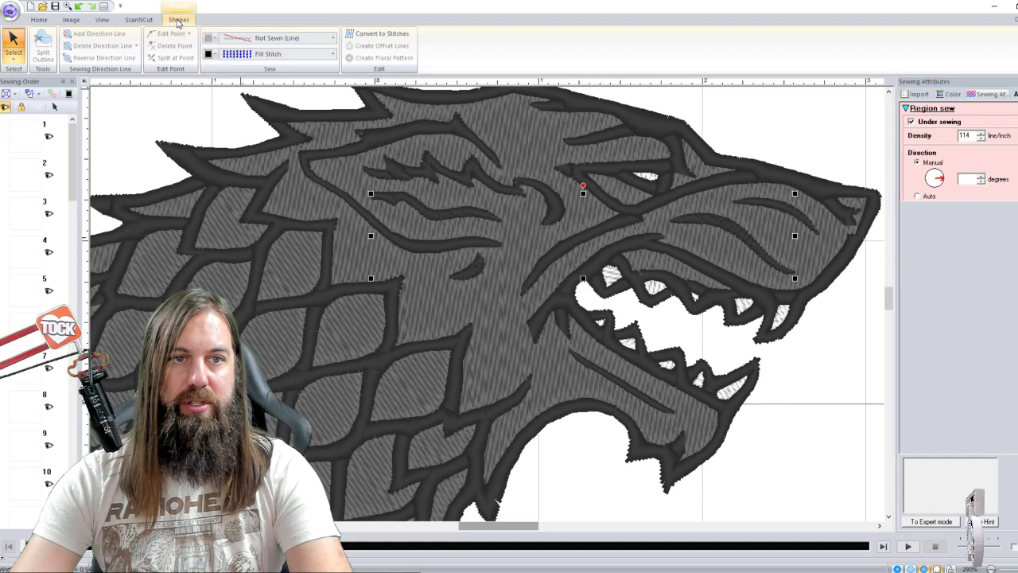
{"action": "left_click", "coordinate": [274, 55]}
{"action": "left_click", "coordinate": [271, 80]}
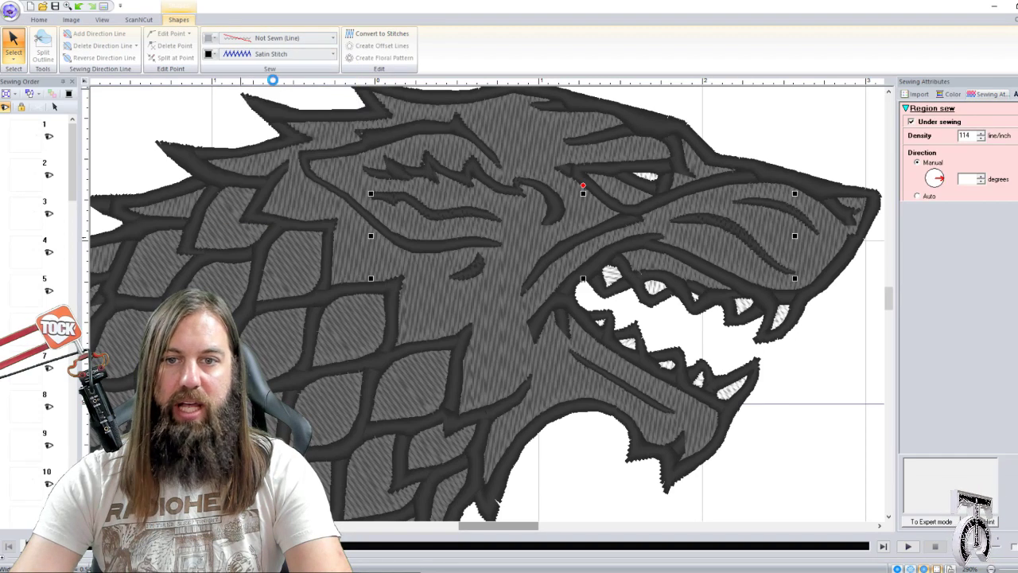
{"action": "left_click", "coordinate": [917, 195]}
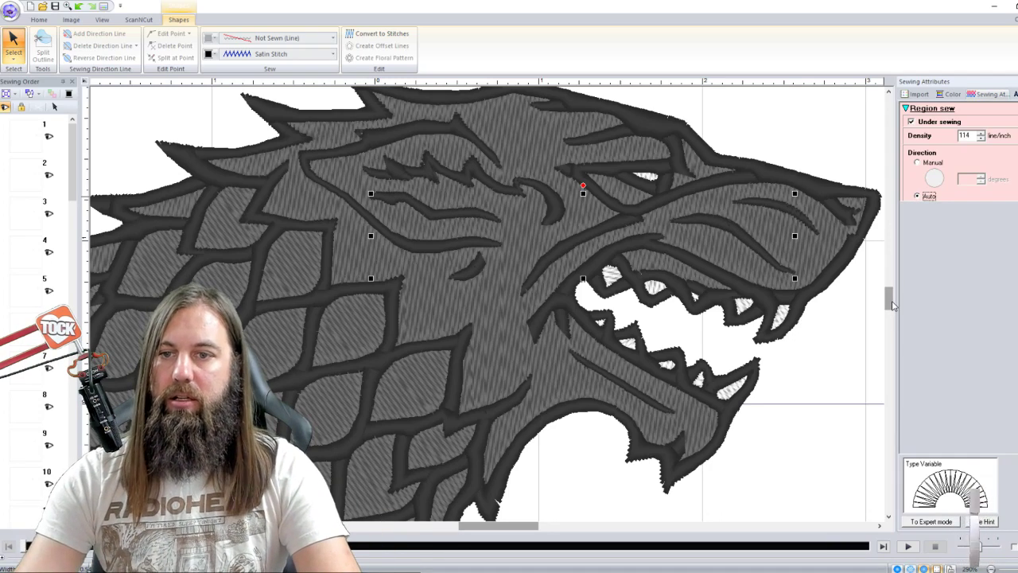
{"action": "left_click", "coordinate": [784, 364]}
Simulate the stitching of the complete wolf design from start to finish
{"action": "scroll", "coordinate": [783, 364], "scroll_direction": "down", "scroll_amount": 3}
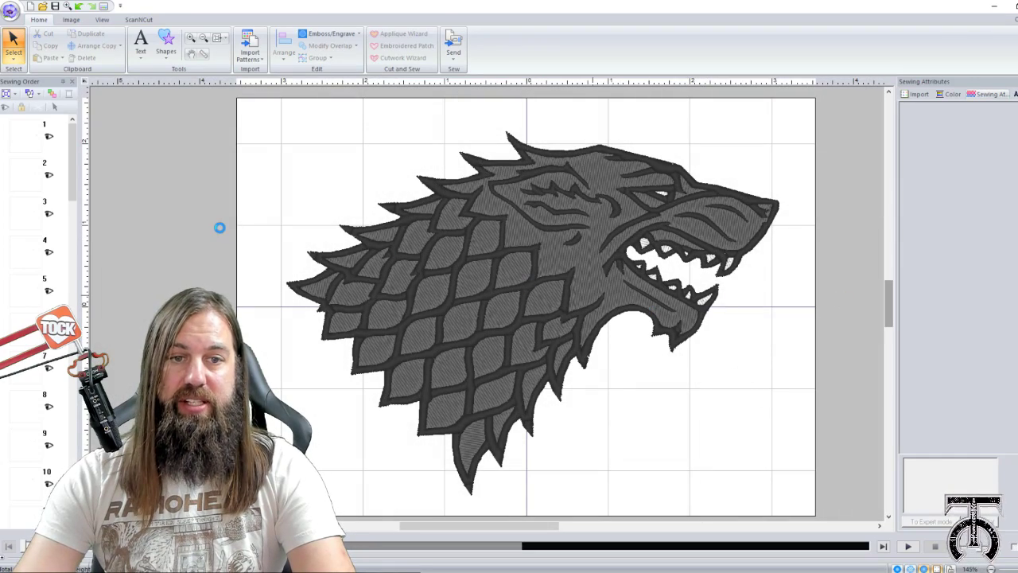
{"action": "left_click", "coordinate": [908, 546]}
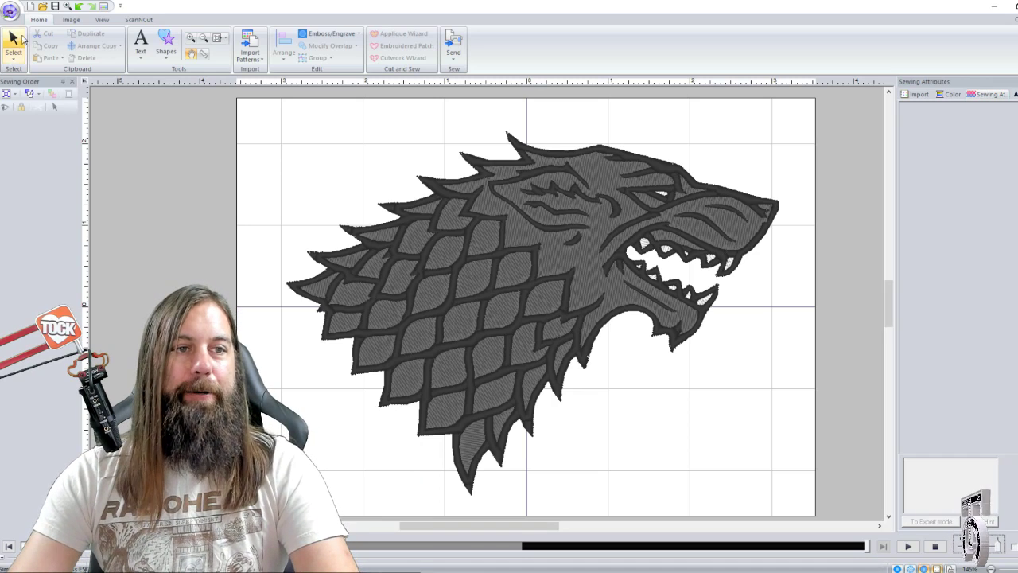
Save the design to the Desktop as "Stark" in Layout & Editing Ver.10.0 (.PES) format
{"action": "key", "text": "ctrl+s"}
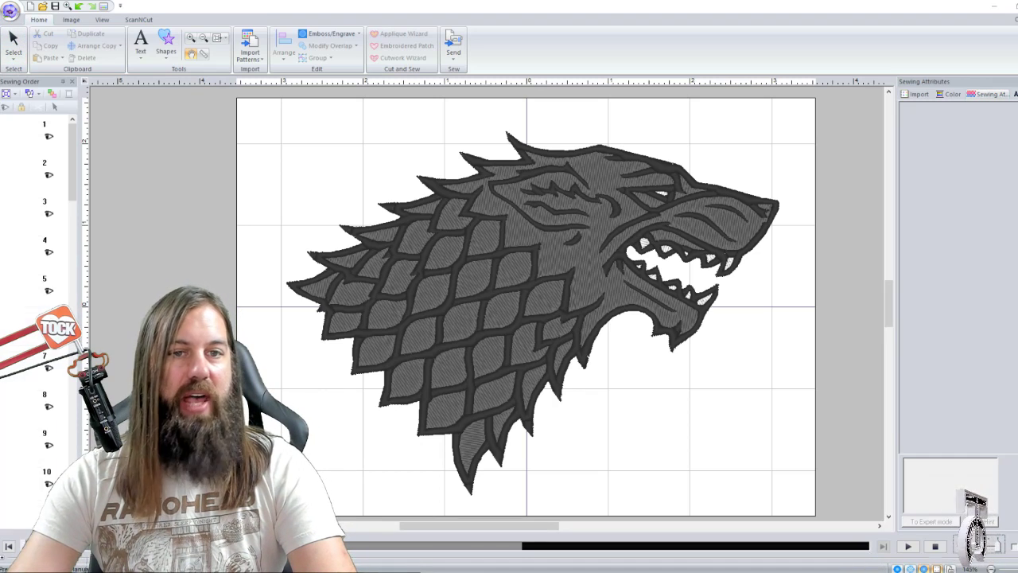
{"action": "left_click", "coordinate": [404, 250]}
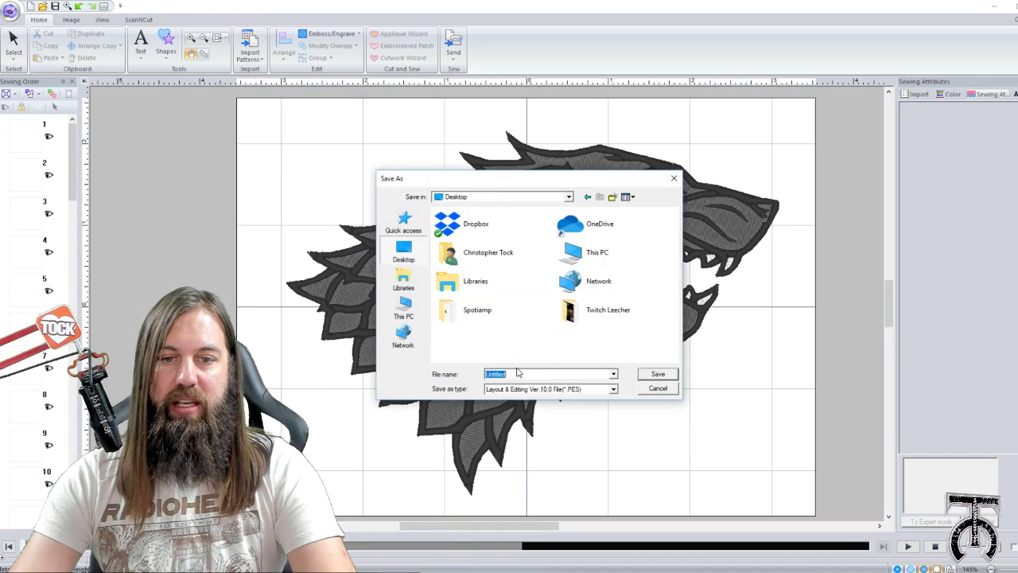
{"action": "type", "text": "Stark"}
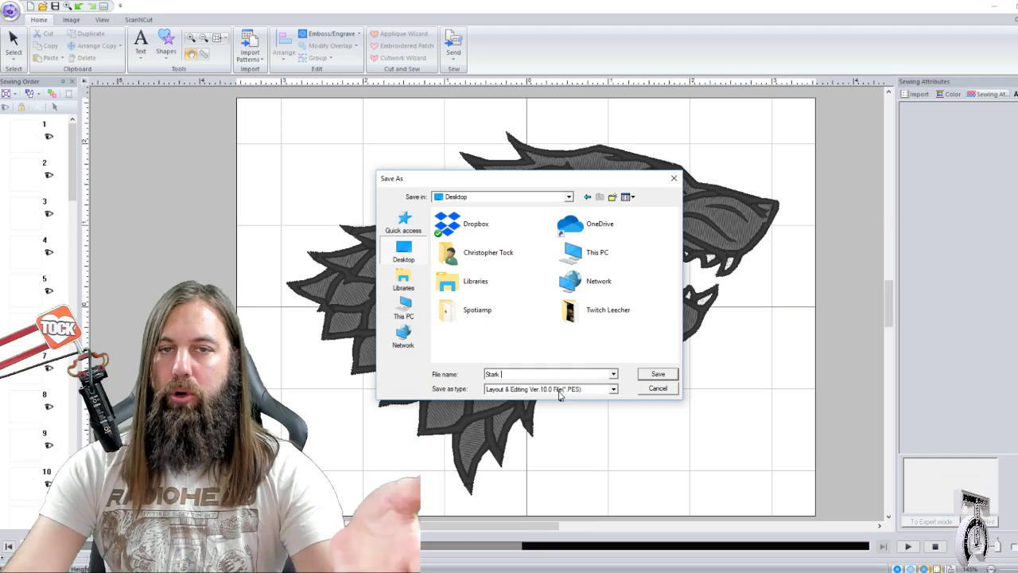
{"action": "left_click", "coordinate": [655, 373]}
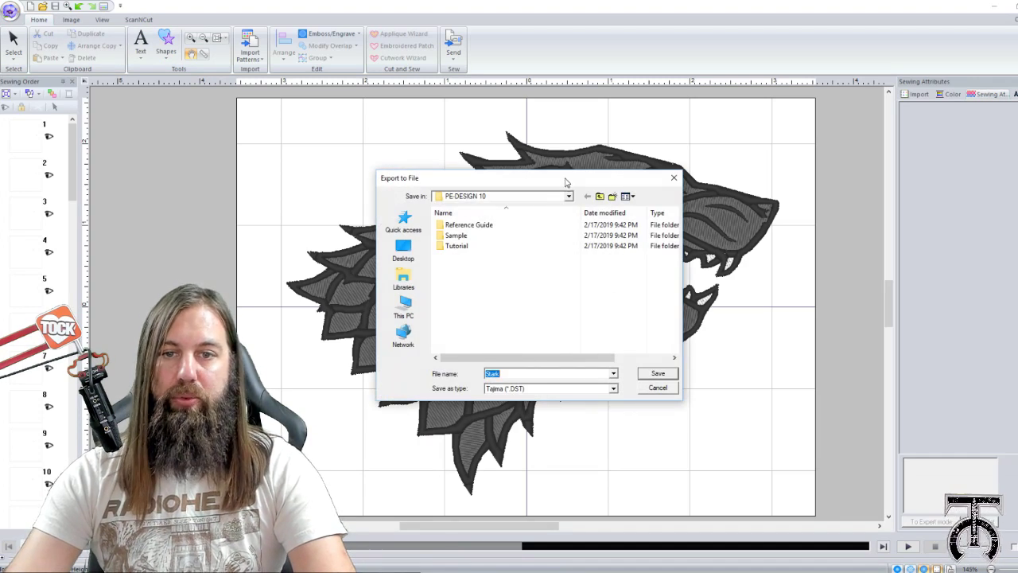
View the file formats offered for exporting the Stark design, then cancel the export
{"action": "left_click_drag", "start_coordinate": [566, 182], "coordinate": [607, 92]}
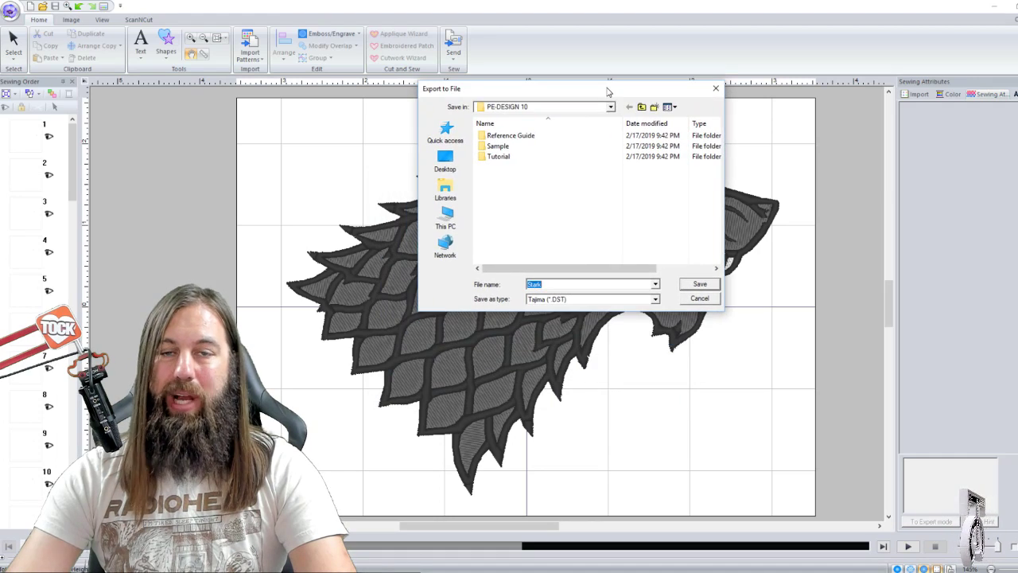
{"action": "left_click", "coordinate": [656, 300]}
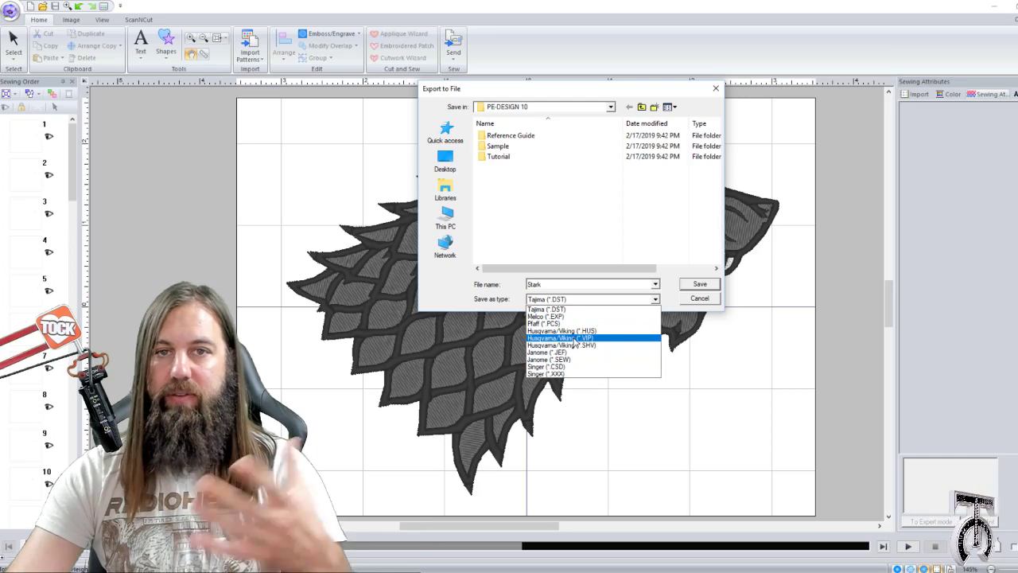
{"action": "left_click", "coordinate": [656, 300]}
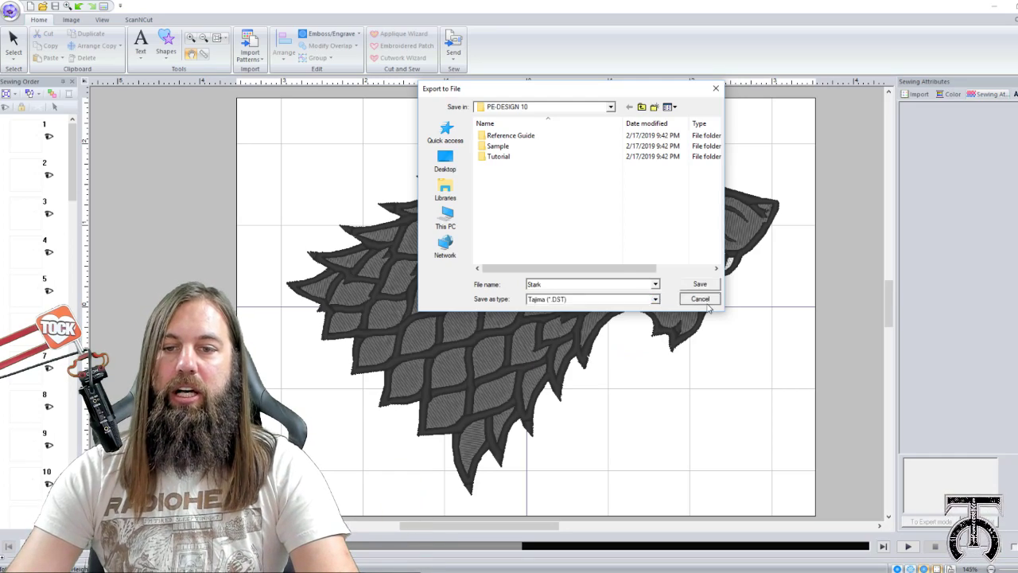
{"action": "left_click", "coordinate": [700, 299]}
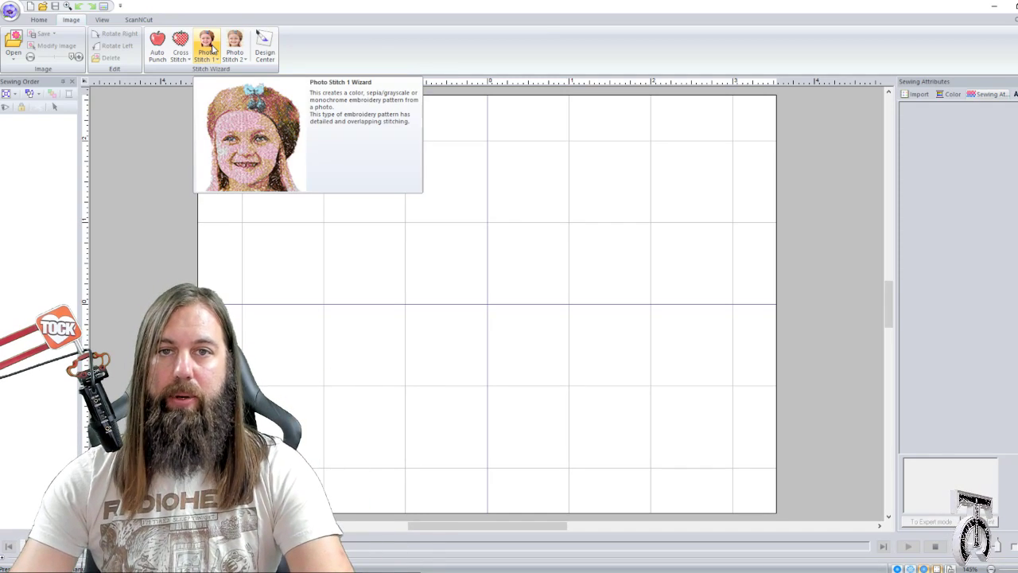
Run Photo Stitch 1 on the red-hat portrait with the rectangular mask and fit the image to the page
{"action": "left_click", "coordinate": [212, 49]}
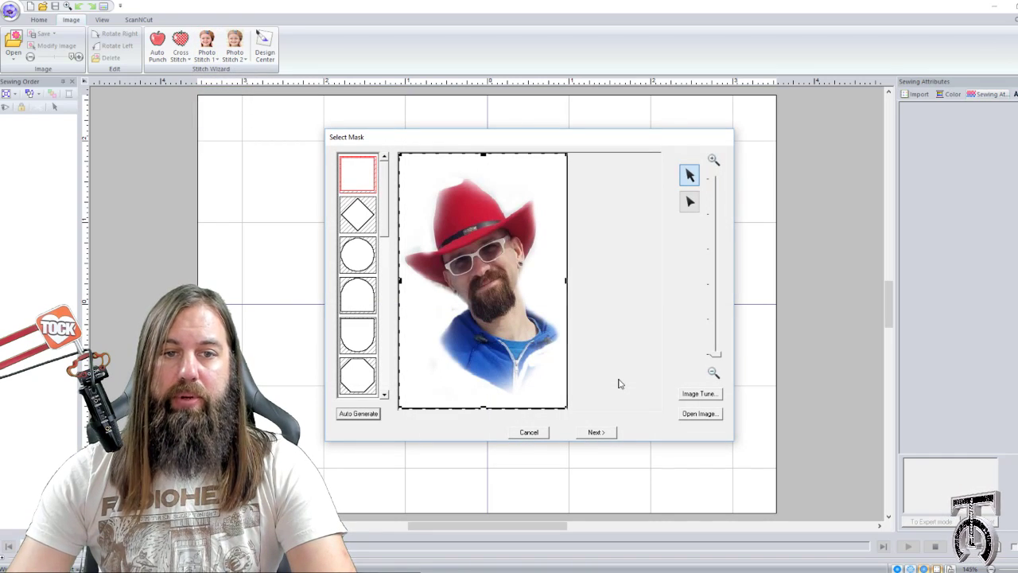
{"action": "left_click", "coordinate": [597, 433]}
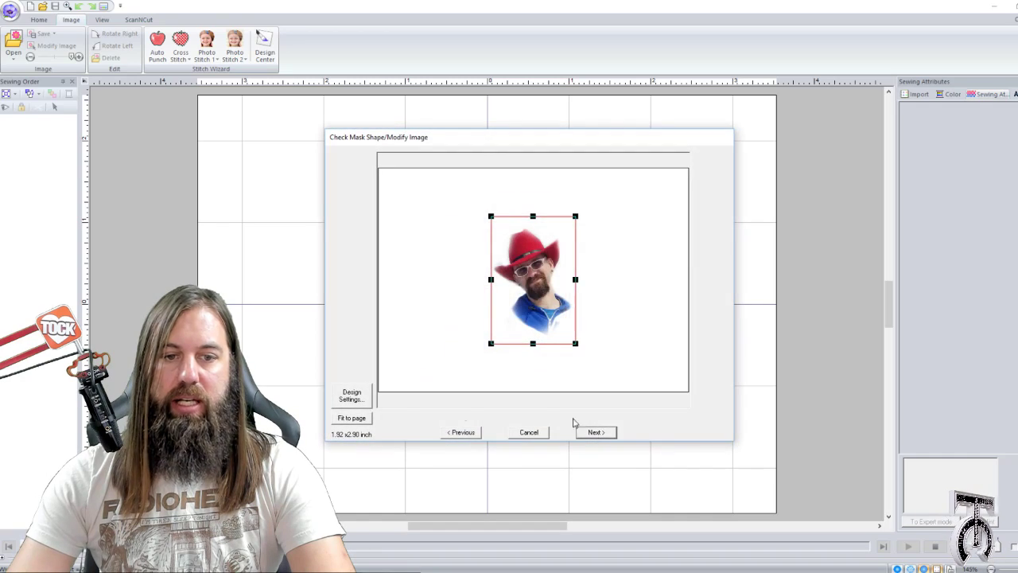
{"action": "left_click", "coordinate": [348, 419]}
{"action": "left_click", "coordinate": [597, 432]}
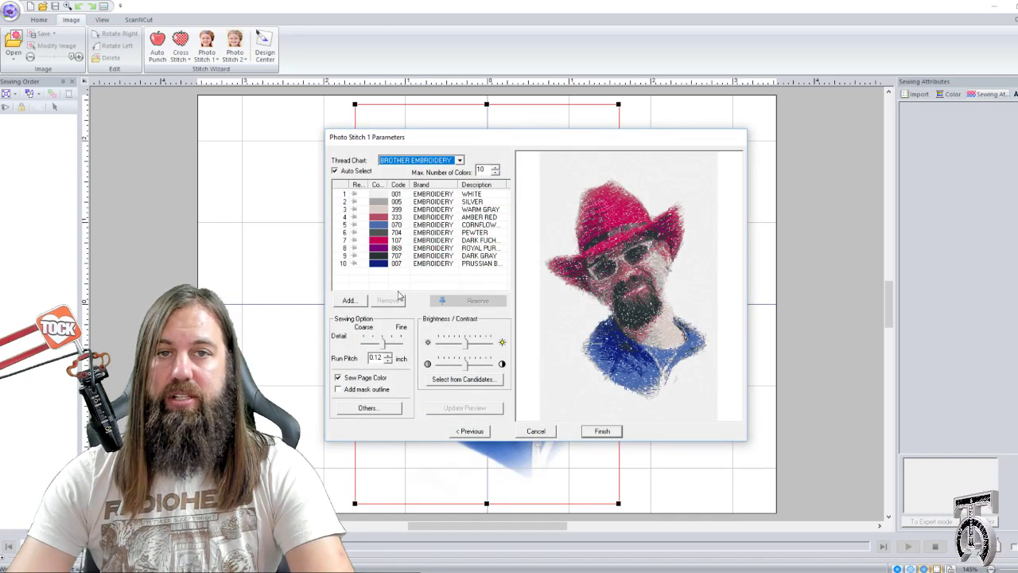
Turn off Sew Page Color, set Detail to Fine and Run Pitch to 0.08 inch, raise the brightness slightly, and update the preview
{"action": "left_click", "coordinate": [338, 378]}
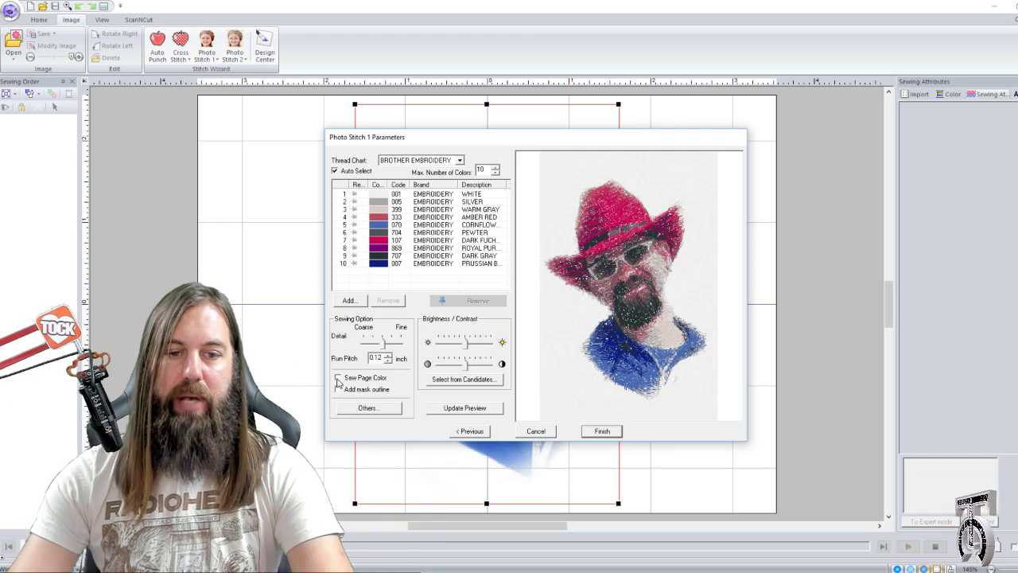
{"action": "left_click", "coordinate": [388, 361]}
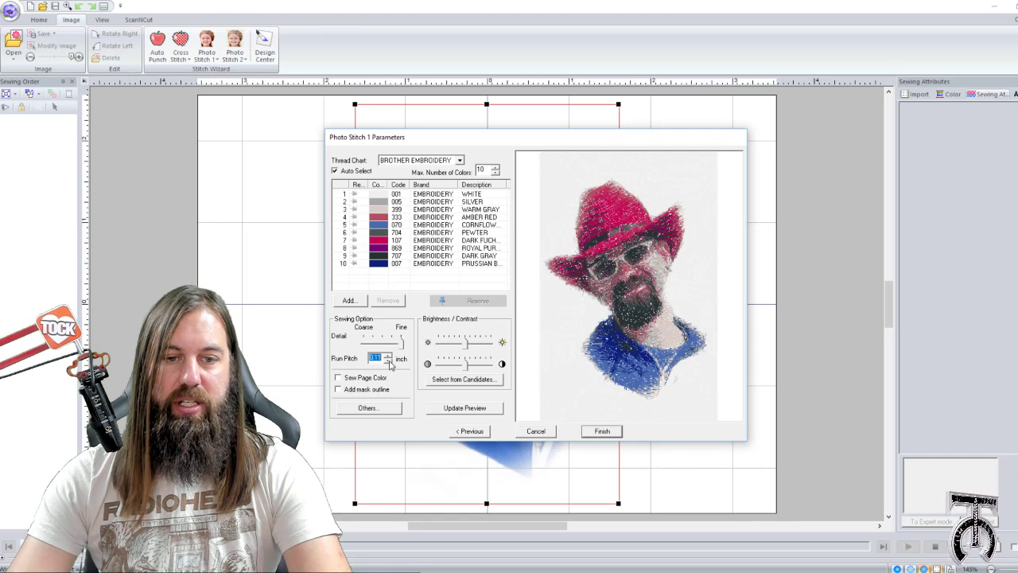
{"action": "left_click", "coordinate": [389, 361]}
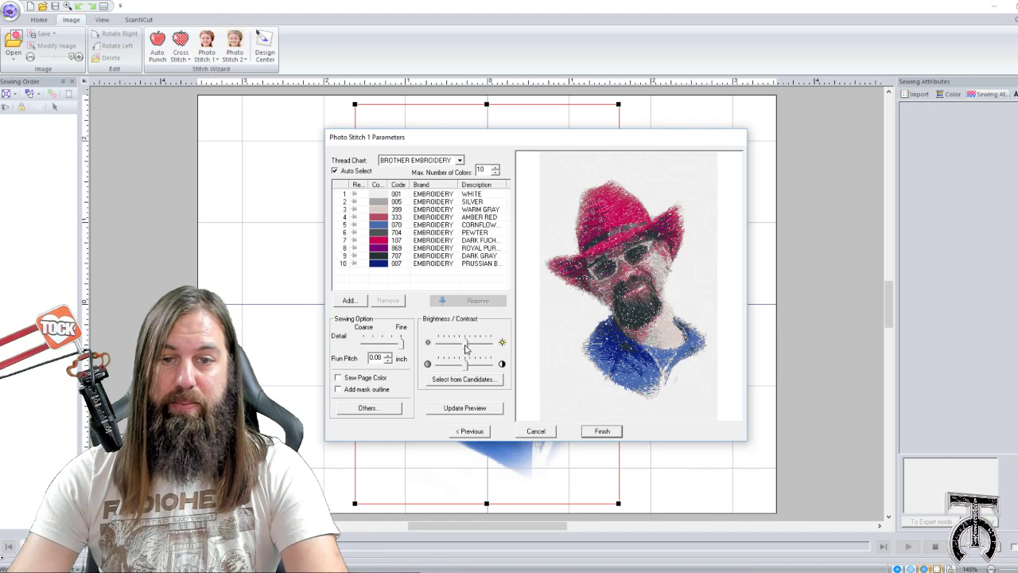
{"action": "left_click_drag", "start_coordinate": [466, 347], "coordinate": [472, 347]}
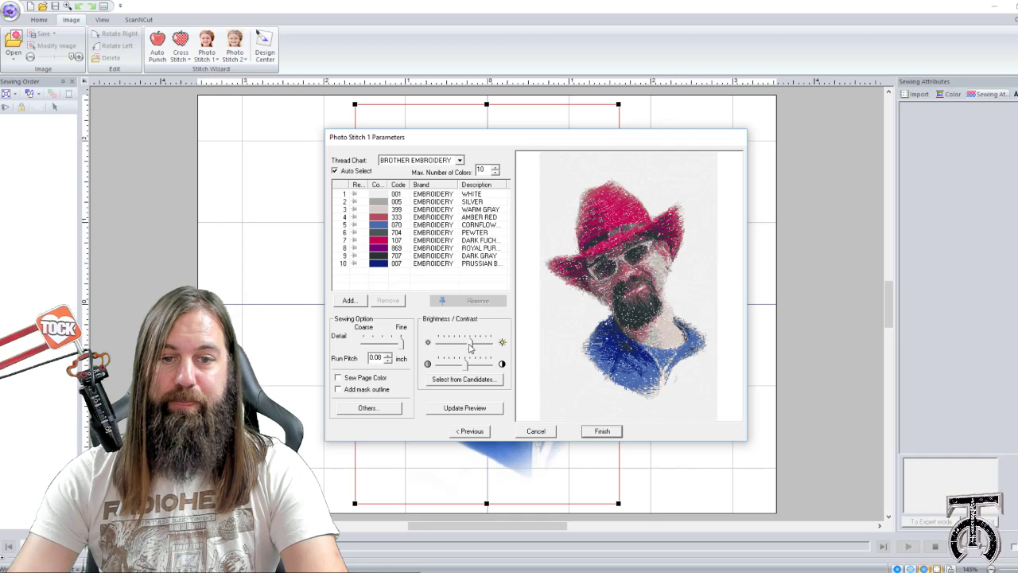
{"action": "left_click", "coordinate": [479, 410]}
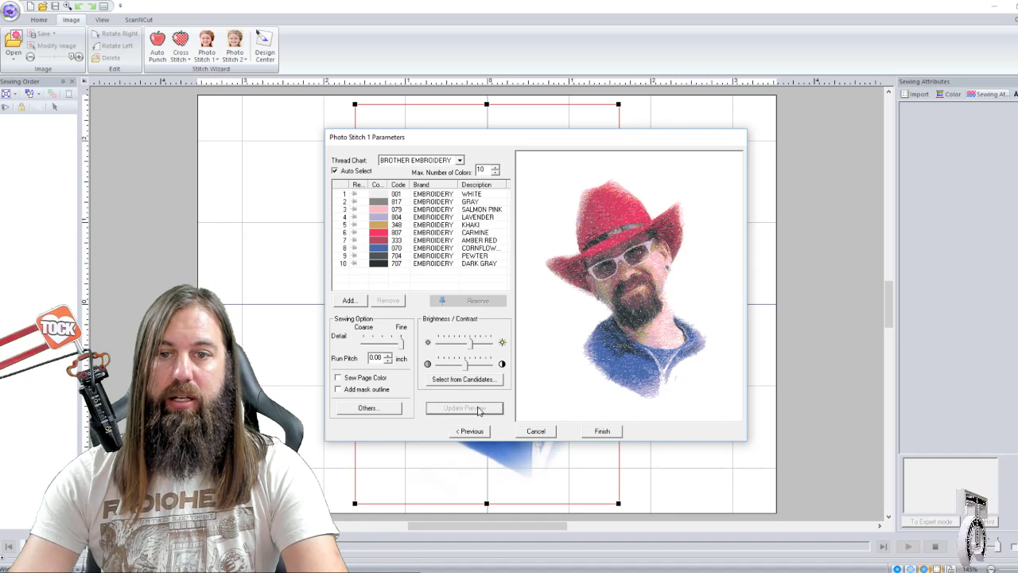
Set the maximum number of colors to 12, update the preview, and convert the portrait to stitches
{"action": "left_click", "coordinate": [495, 168]}
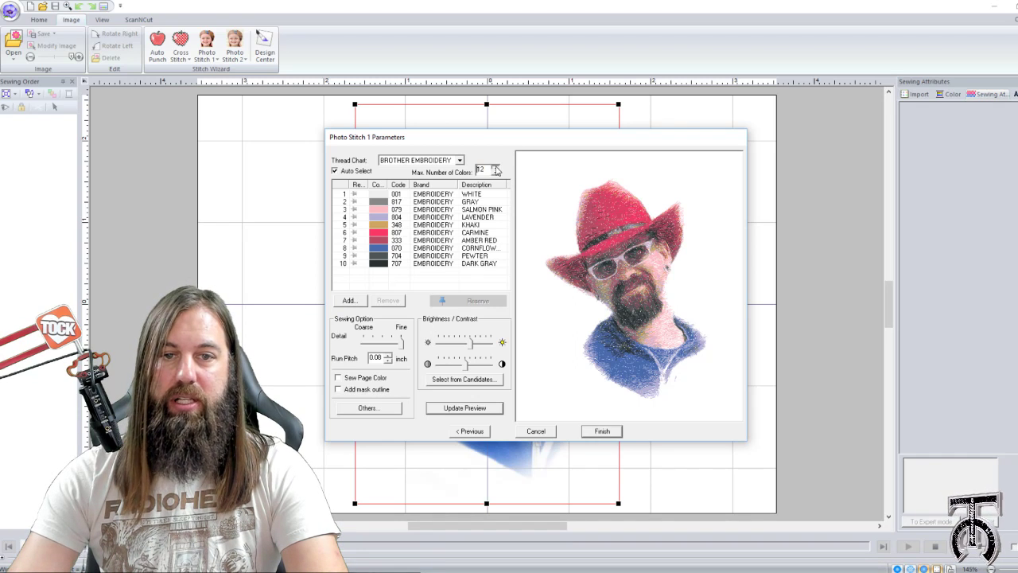
{"action": "left_click", "coordinate": [496, 168]}
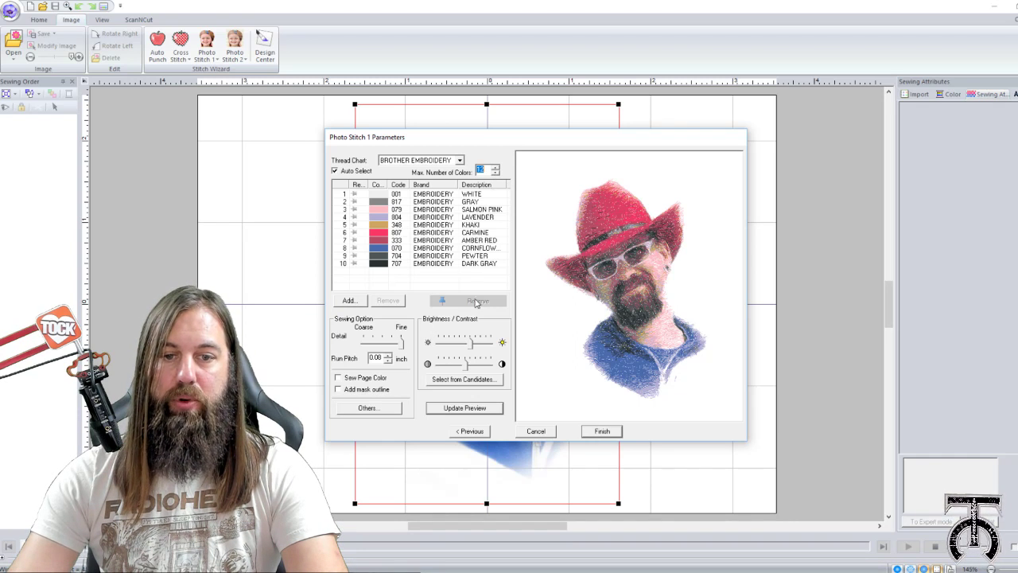
{"action": "left_click", "coordinate": [465, 411]}
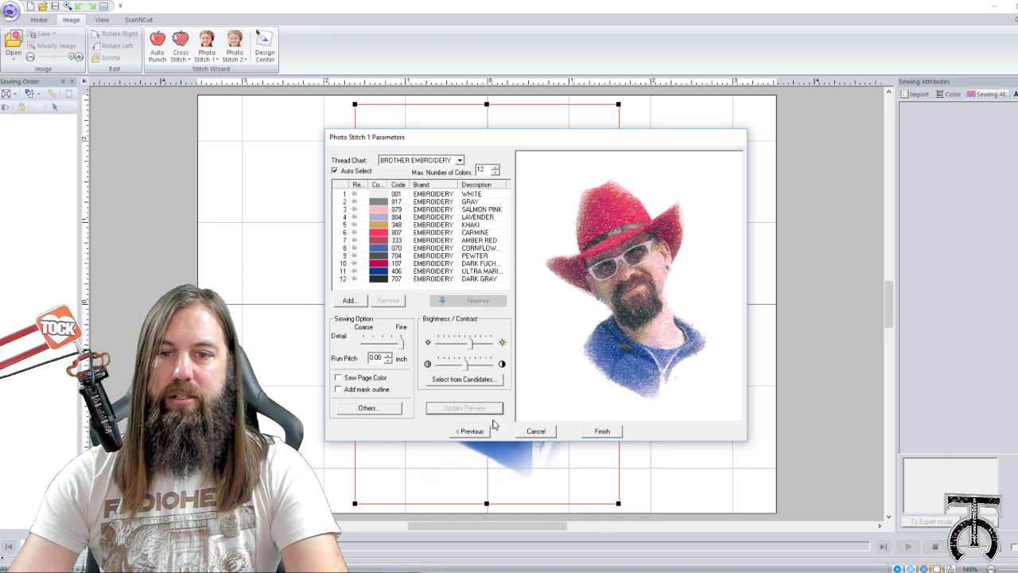
{"action": "left_click", "coordinate": [602, 430]}
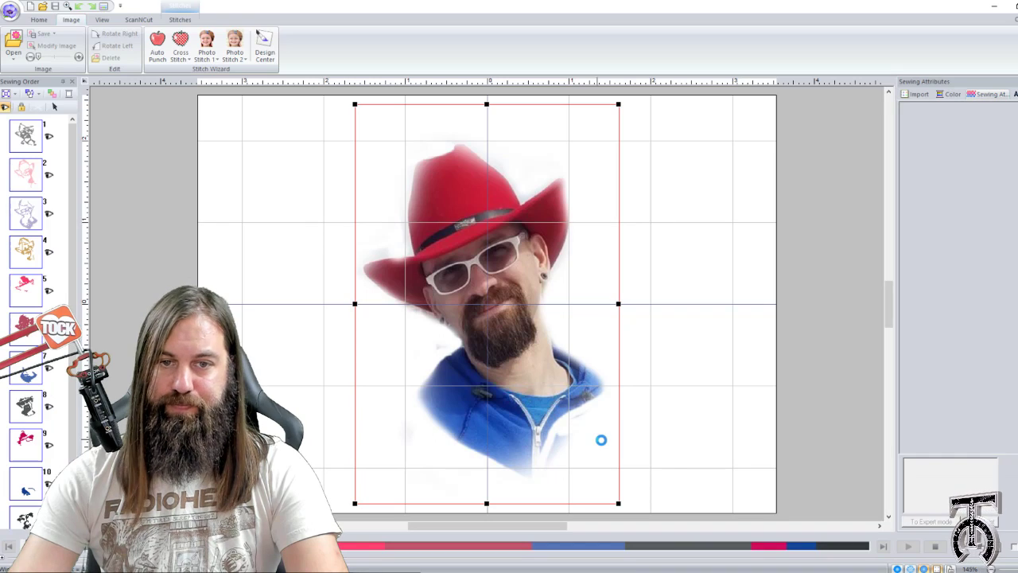
{"action": "left_click", "coordinate": [249, 348]}
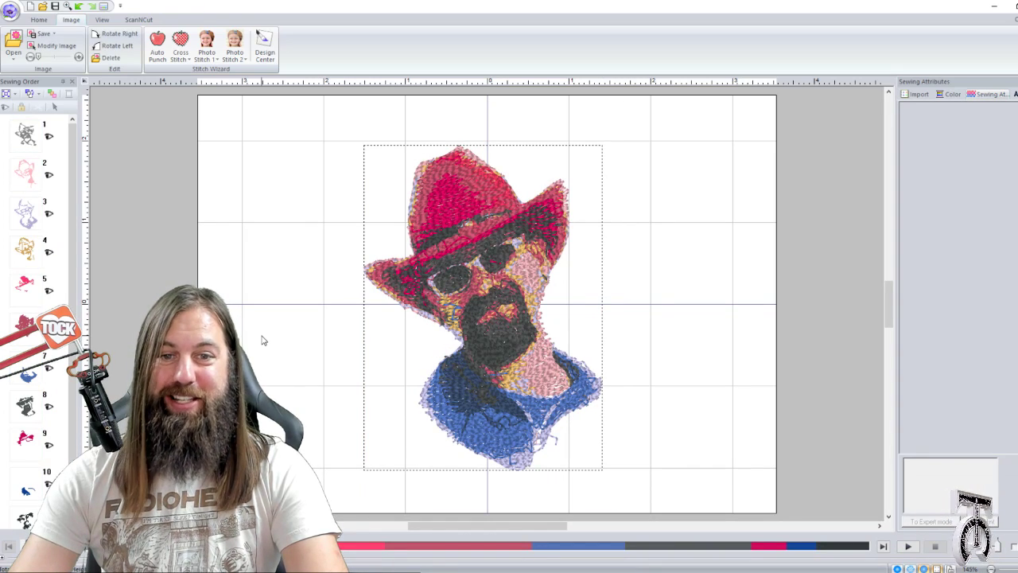
Simulate the stitching of the complete portrait design, then stop the simulation
{"action": "left_click_drag", "start_coordinate": [234, 130], "coordinate": [606, 476]}
{"action": "left_click", "coordinate": [737, 404]}
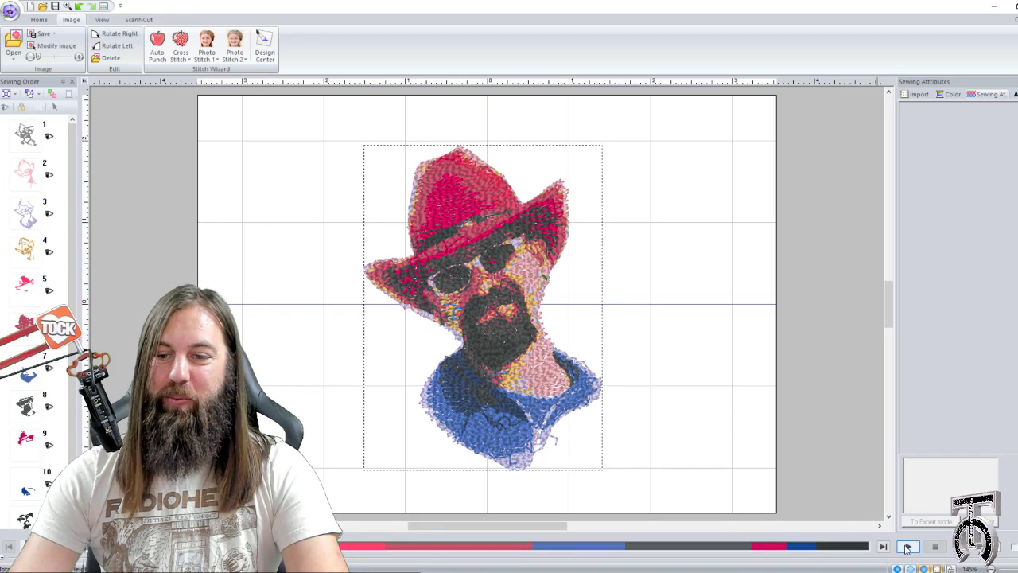
{"action": "left_click", "coordinate": [908, 546]}
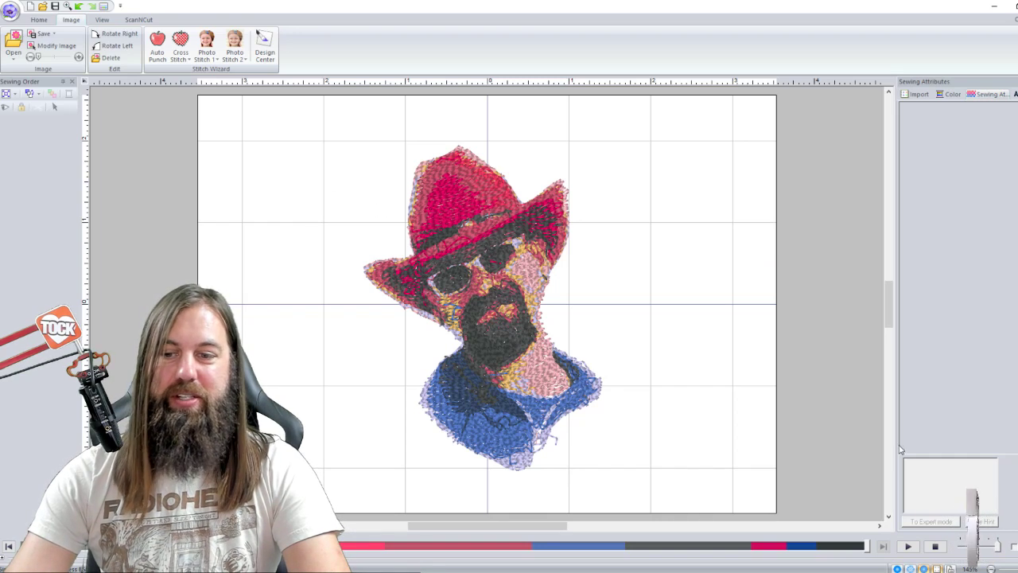
{"action": "left_click", "coordinate": [938, 547]}
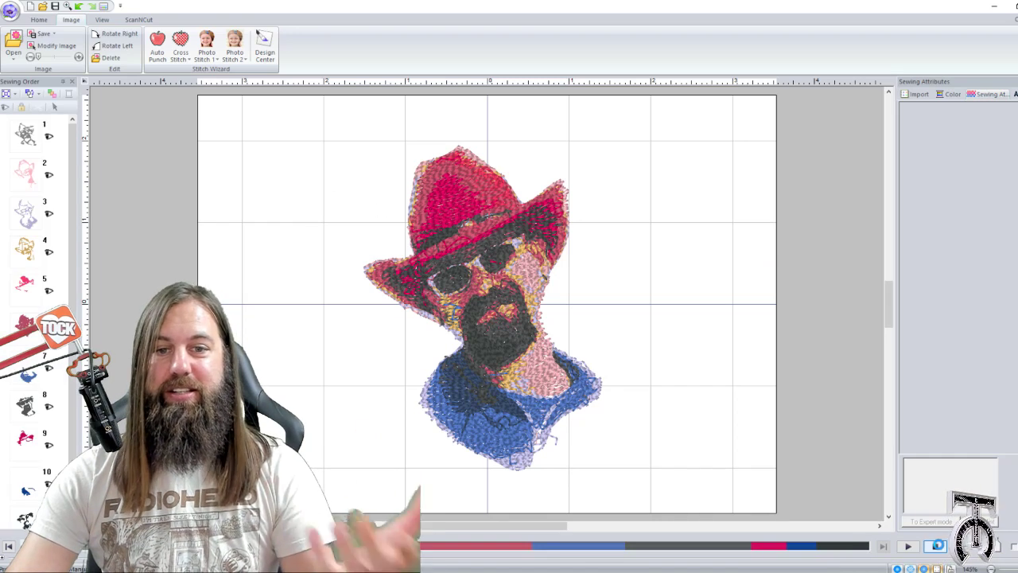
Clear the portrait embroidery from the page and draw a round rectangle about 5 inches wide and 2.6 inches tall near its center
{"action": "left_click", "coordinate": [425, 323]}
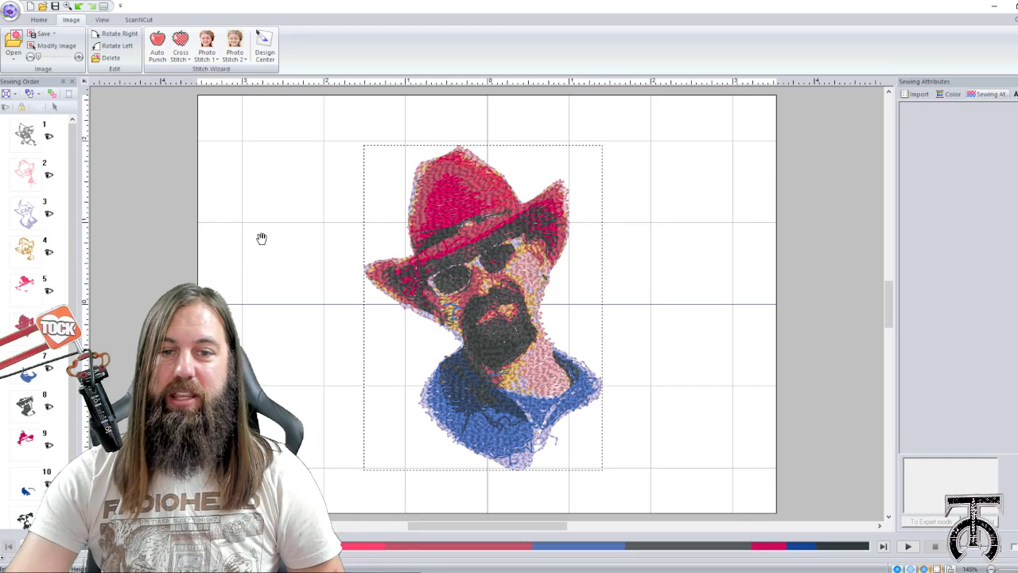
{"action": "key", "text": "Delete"}
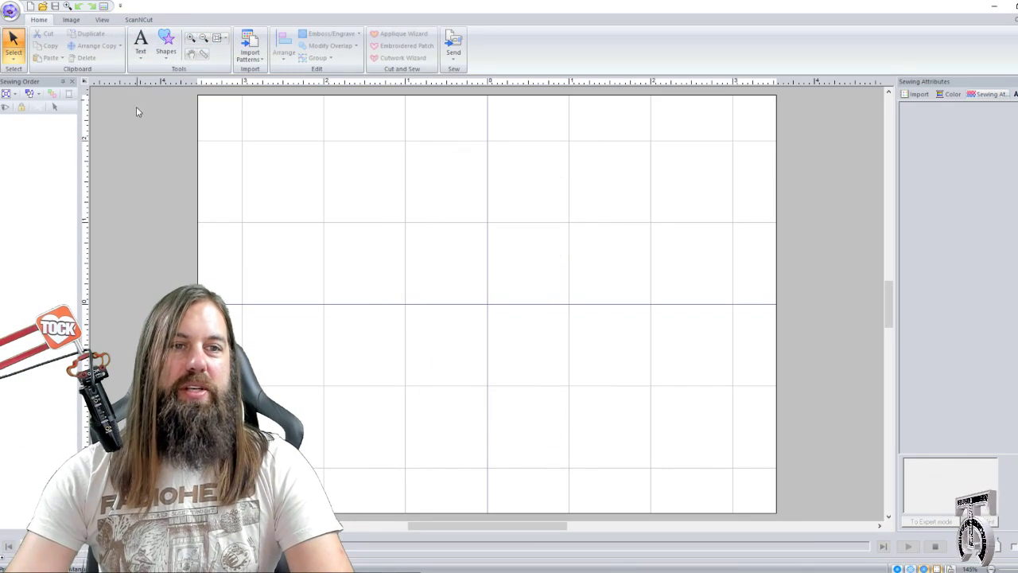
{"action": "left_click", "coordinate": [168, 50]}
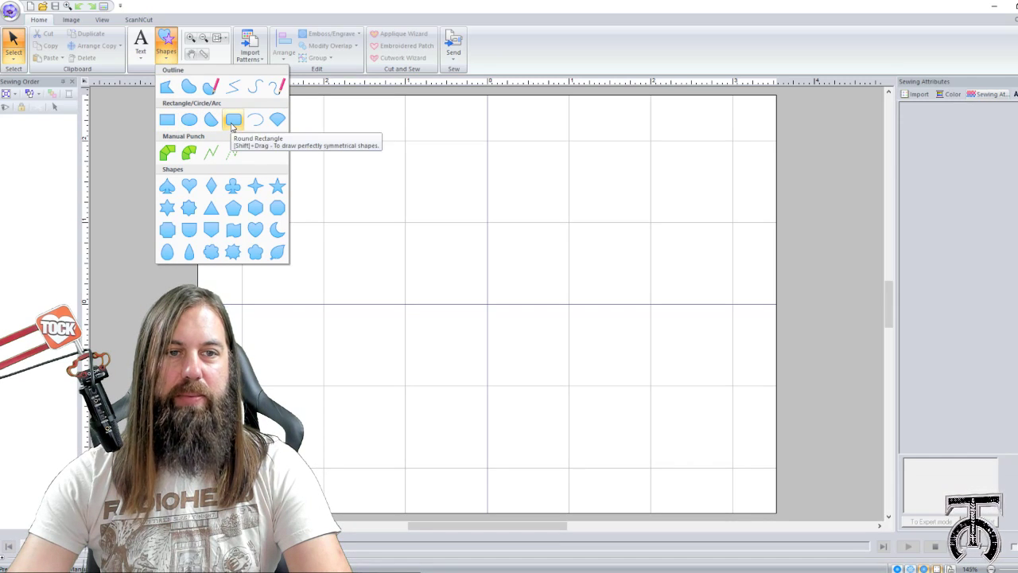
{"action": "left_click", "coordinate": [232, 124]}
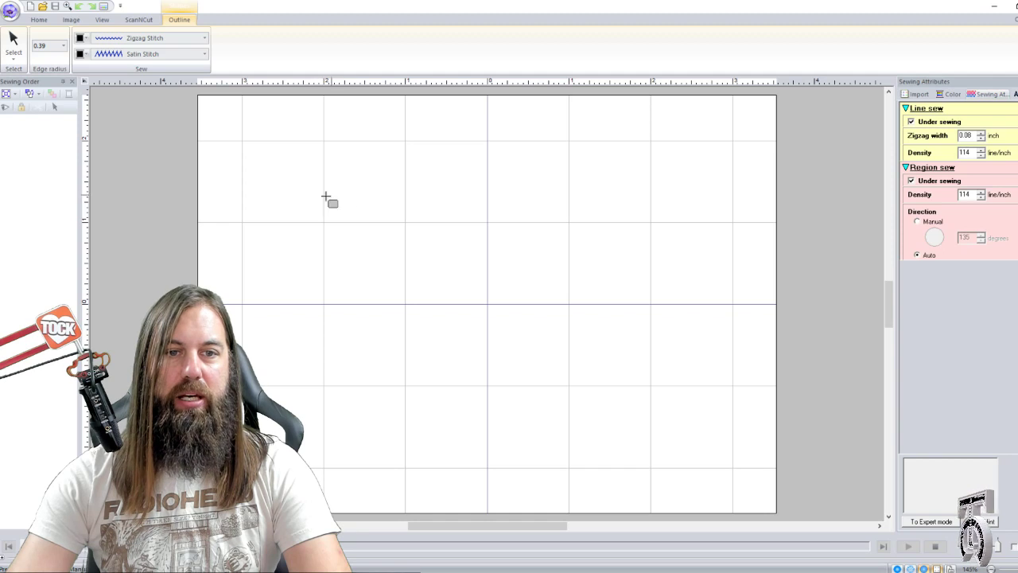
{"action": "left_click_drag", "start_coordinate": [295, 199], "coordinate": [700, 411]}
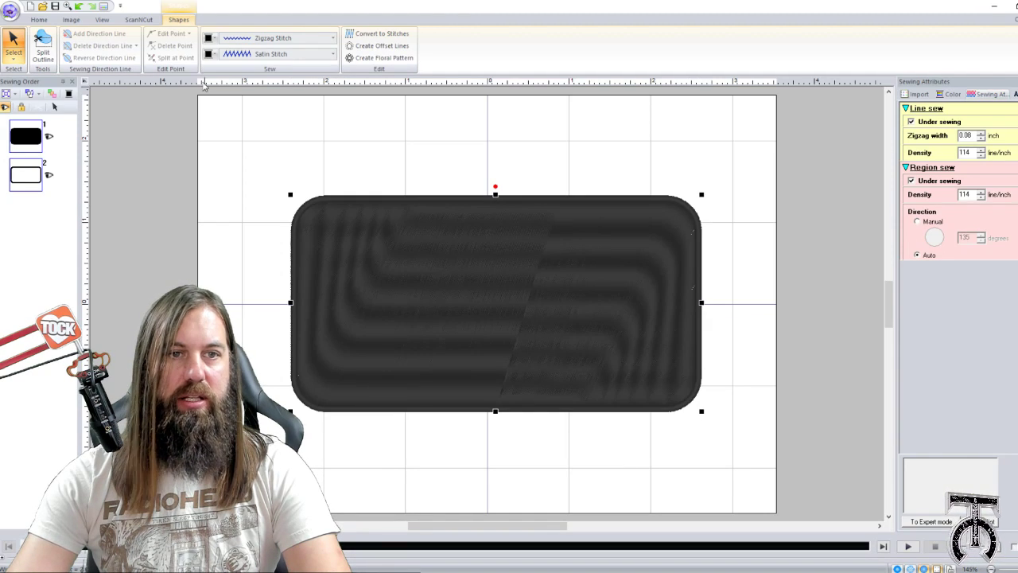
Change the round rectangle's region to Fill Stitch and color it red
{"action": "left_click", "coordinate": [282, 55]}
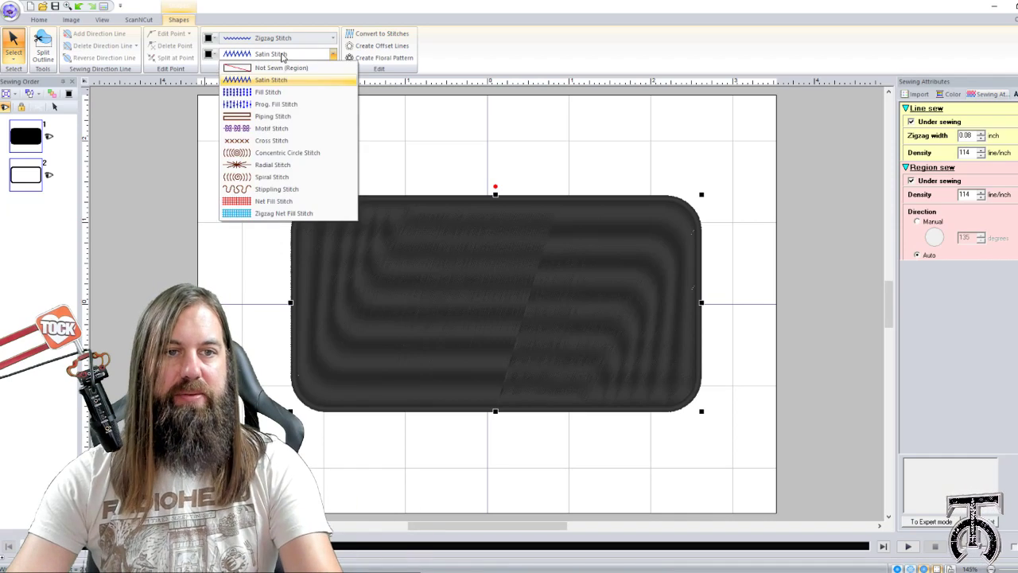
{"action": "left_click", "coordinate": [269, 92]}
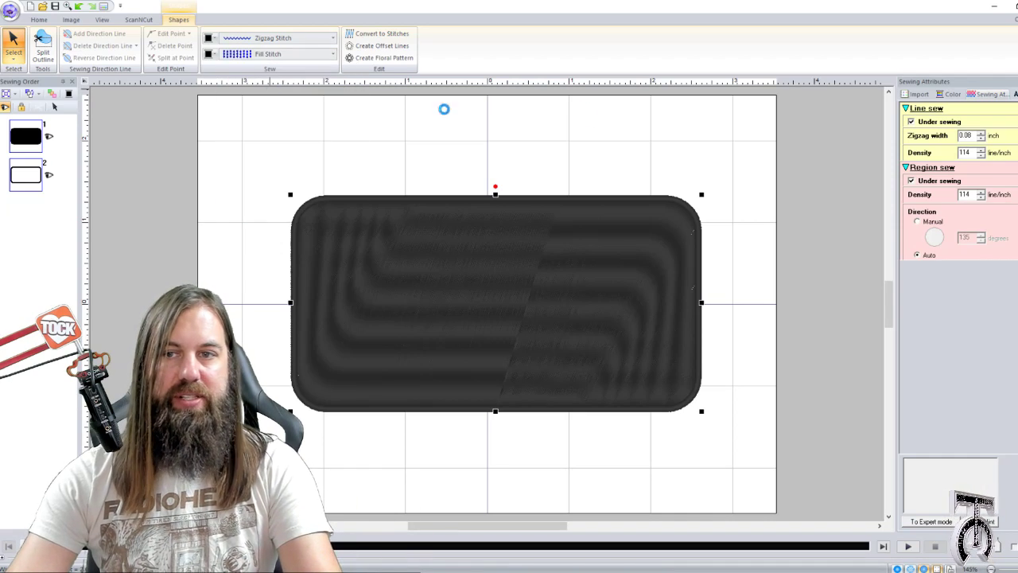
{"action": "left_click", "coordinate": [952, 93]}
{"action": "left_click", "coordinate": [949, 187]}
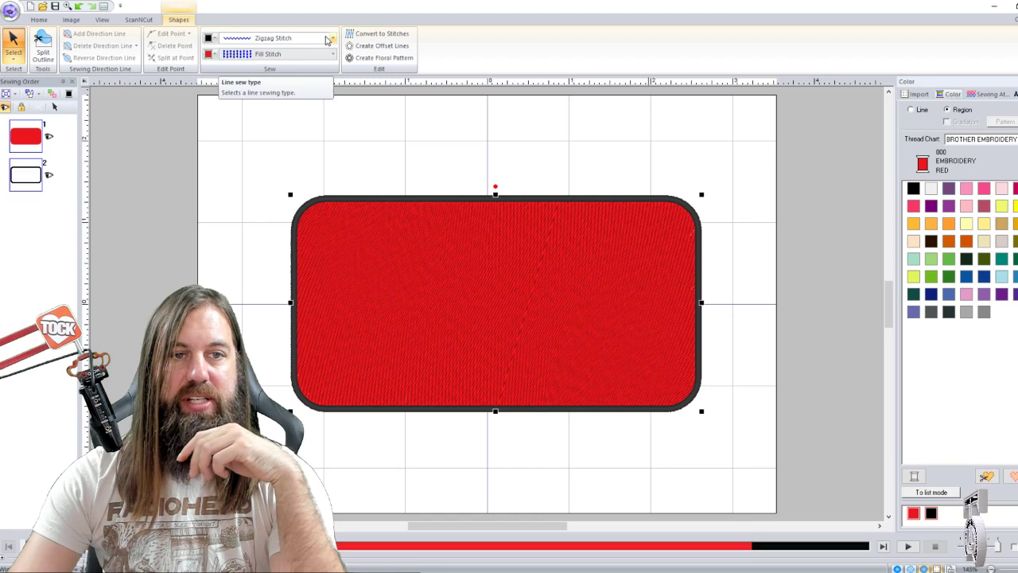
Color the round rectangle's Zigzag Stitch outline yellow and deselect the shape
{"action": "left_click", "coordinate": [211, 39]}
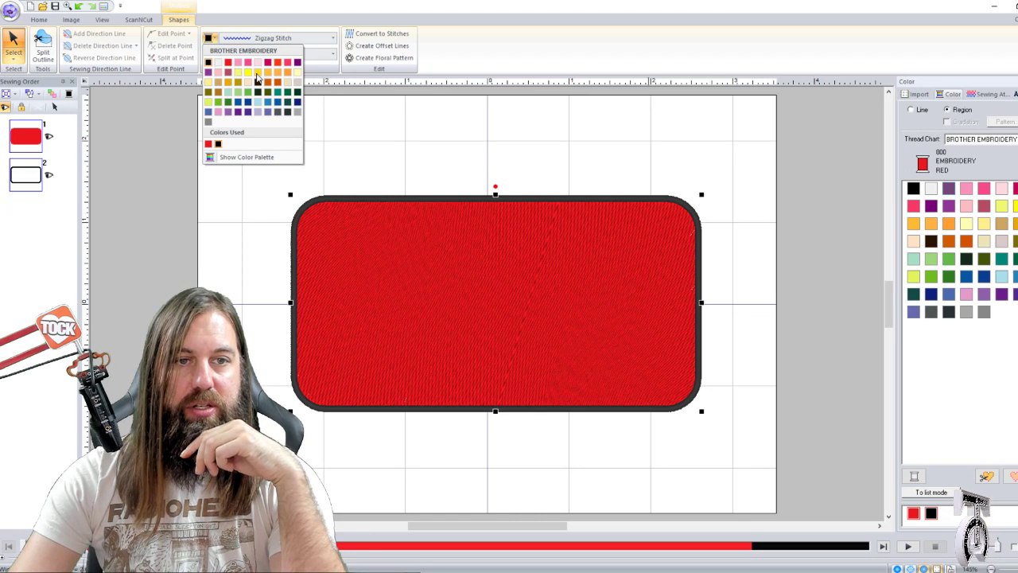
{"action": "left_click", "coordinate": [258, 73]}
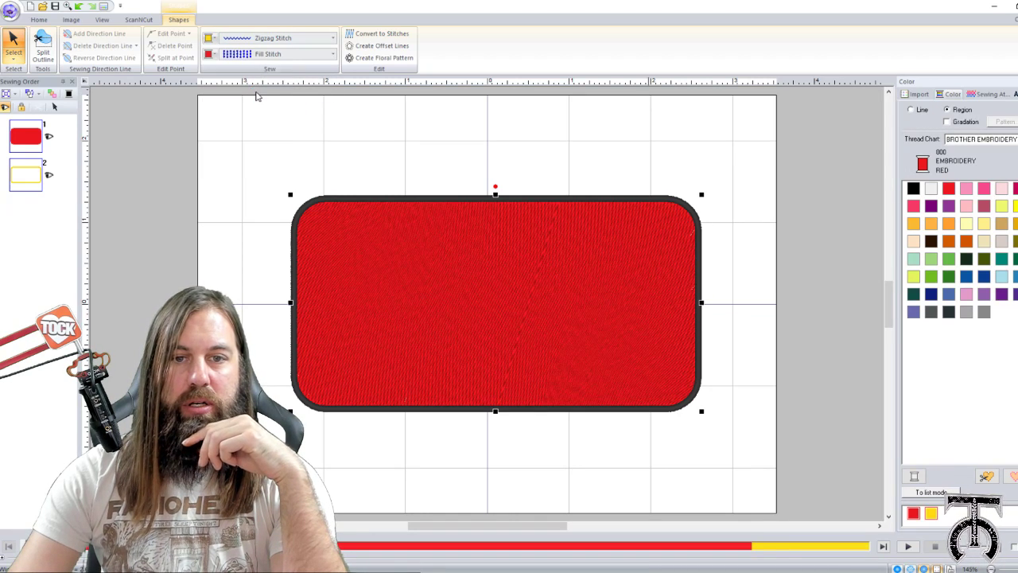
{"action": "left_click", "coordinate": [197, 213]}
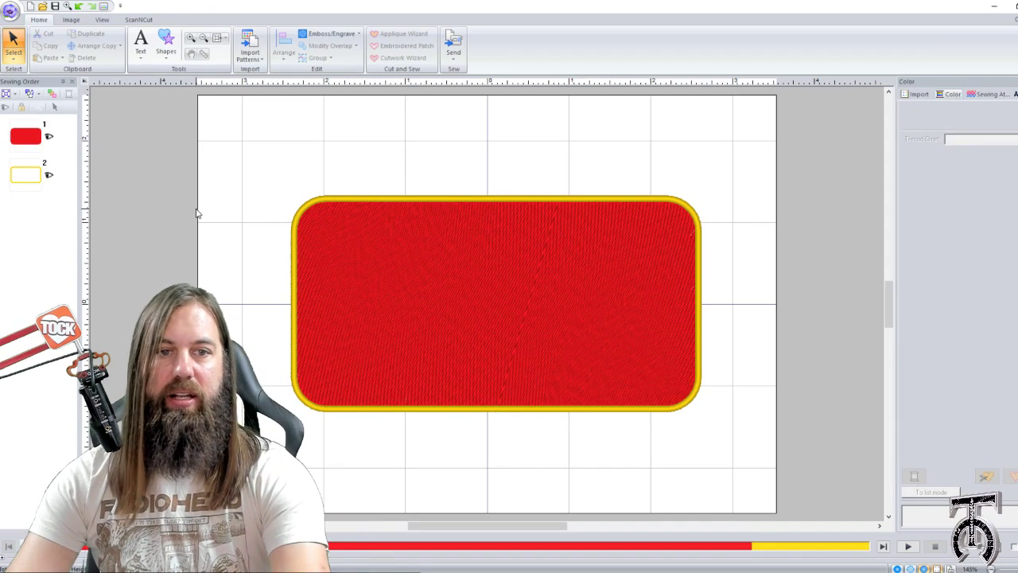
Add the text "SEWING IS COOL" in the BigNoodleTitling font, starting at the center of the red patch
{"action": "left_click", "coordinate": [141, 48]}
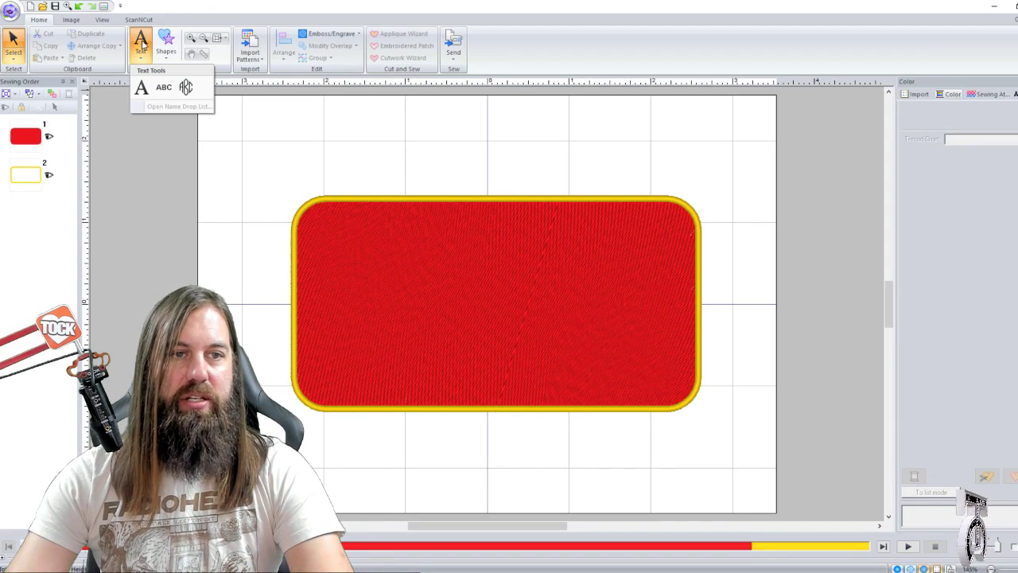
{"action": "left_click", "coordinate": [142, 87]}
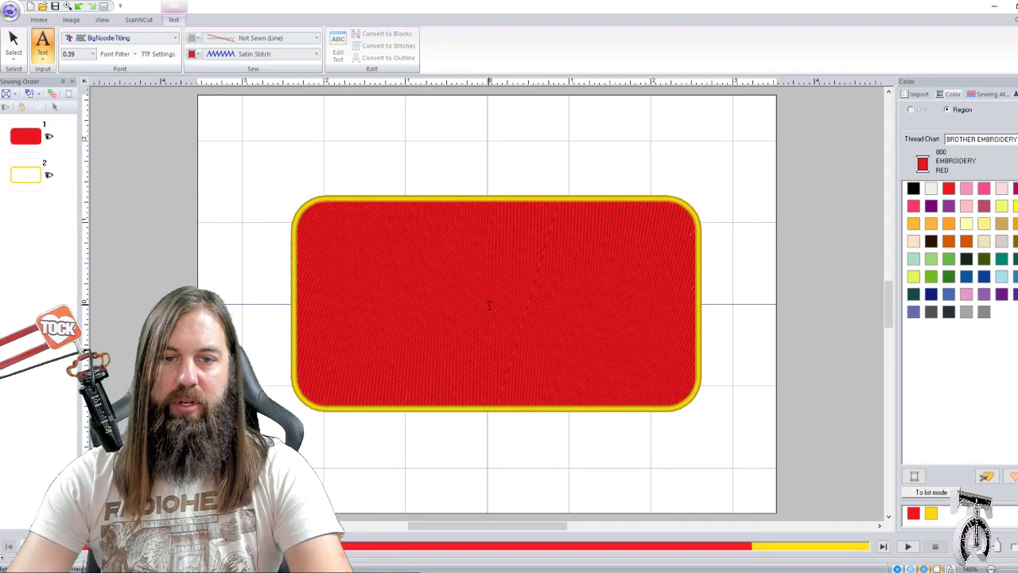
{"action": "left_click", "coordinate": [489, 304]}
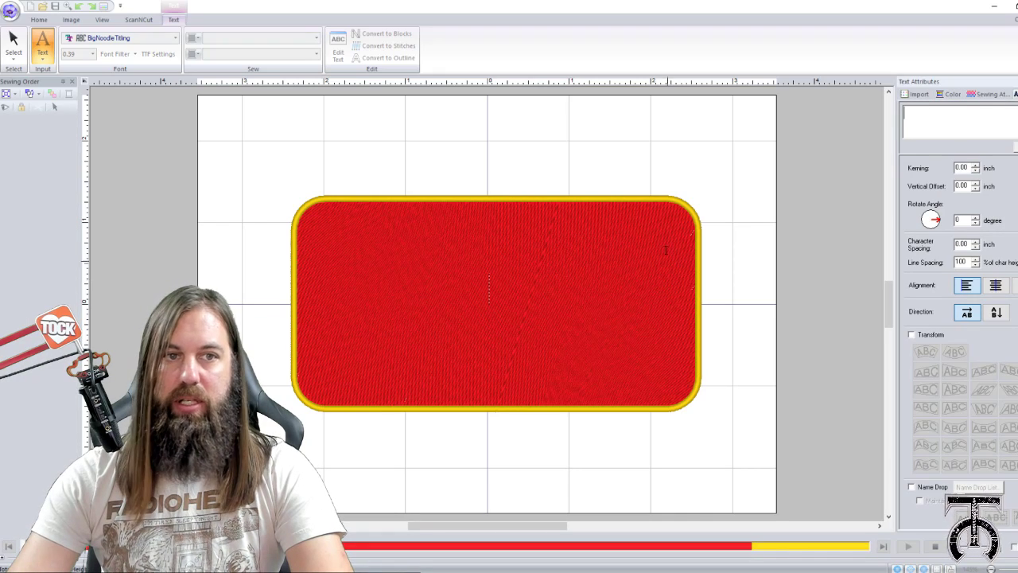
{"action": "type", "text": "SEWI"}
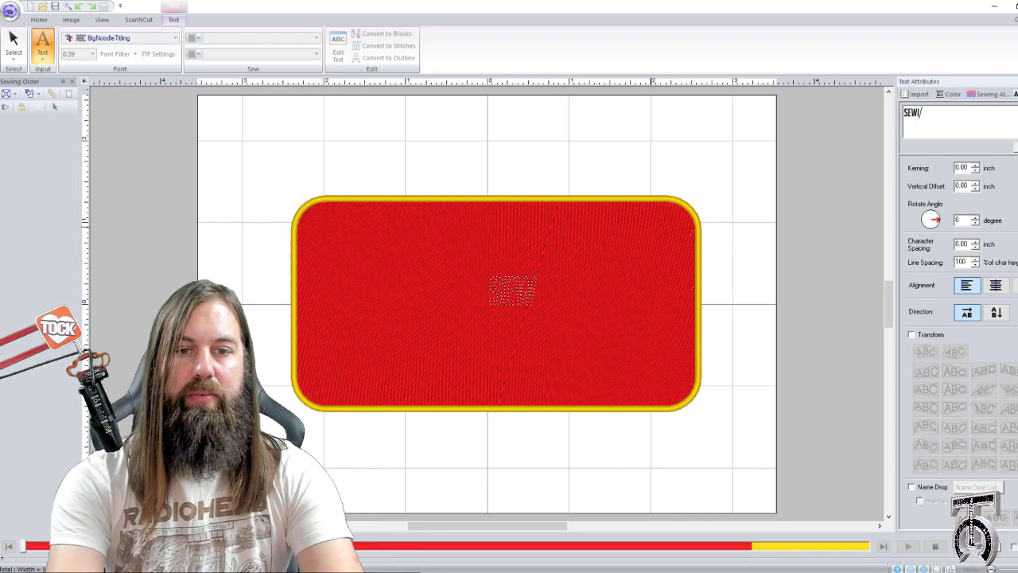
{"action": "type", "text": "NG IS COOL"}
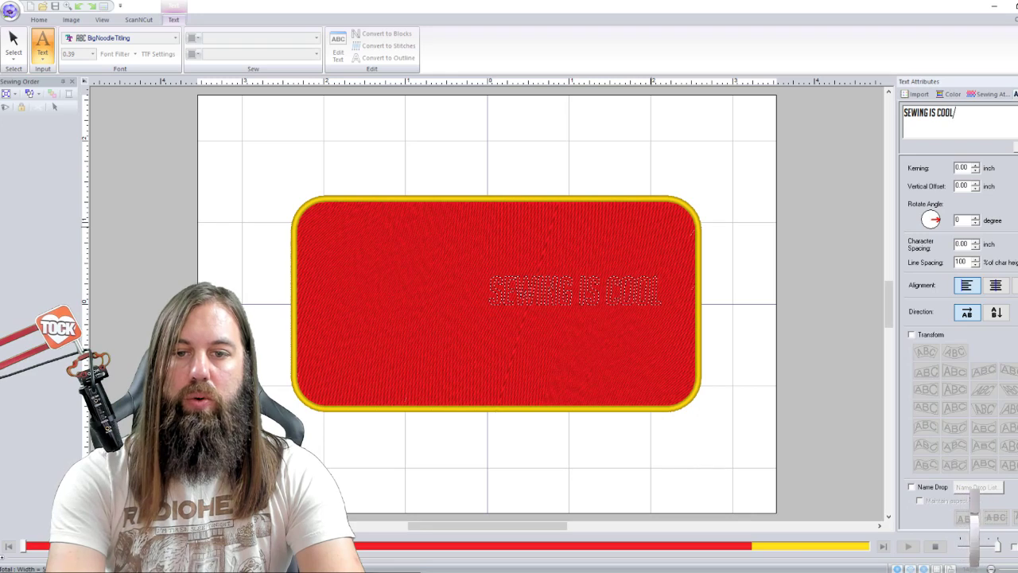
{"action": "key", "text": "Return"}
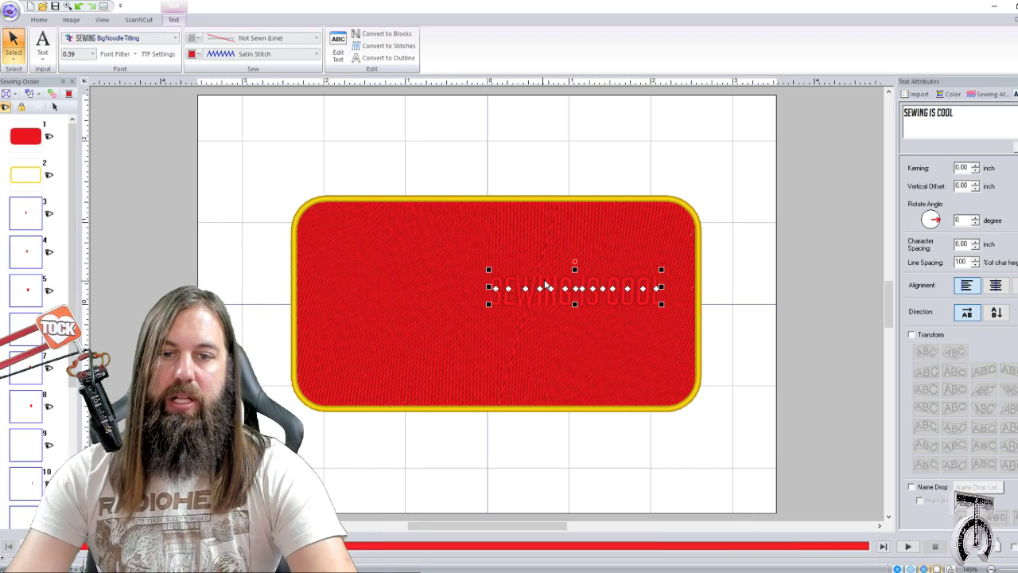
Enlarge the text to a size of about 0.82 so it spans the patch, and color it Electric Blue
{"action": "left_click_drag", "start_coordinate": [504, 300], "coordinate": [318, 322]}
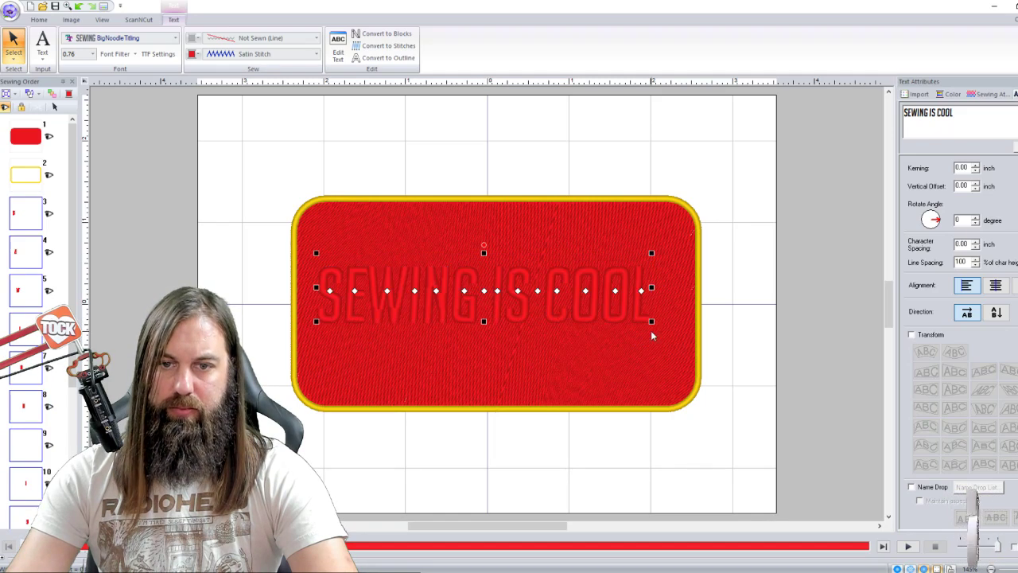
{"action": "left_click_drag", "start_coordinate": [652, 321], "coordinate": [678, 328]}
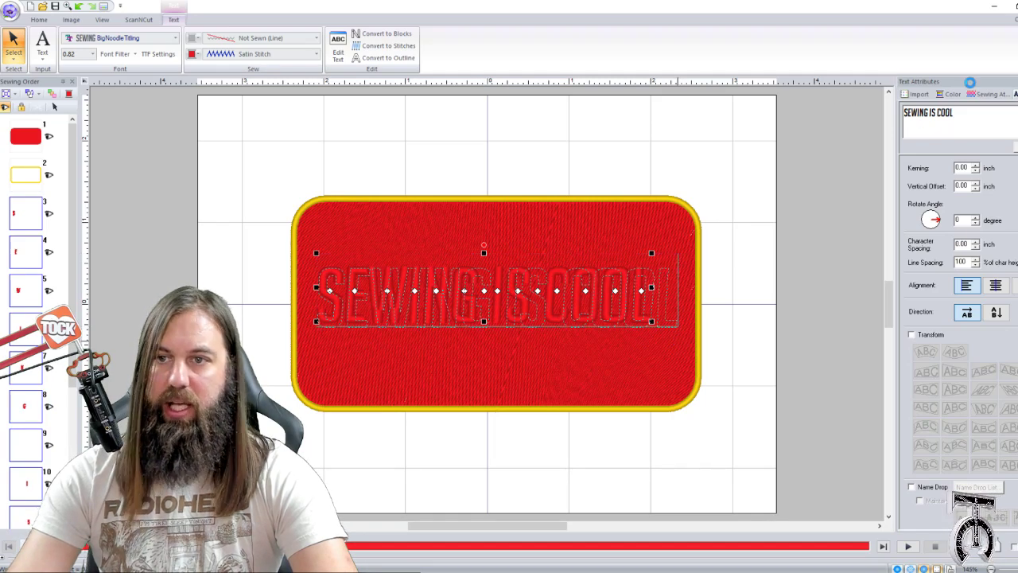
{"action": "left_click", "coordinate": [949, 94]}
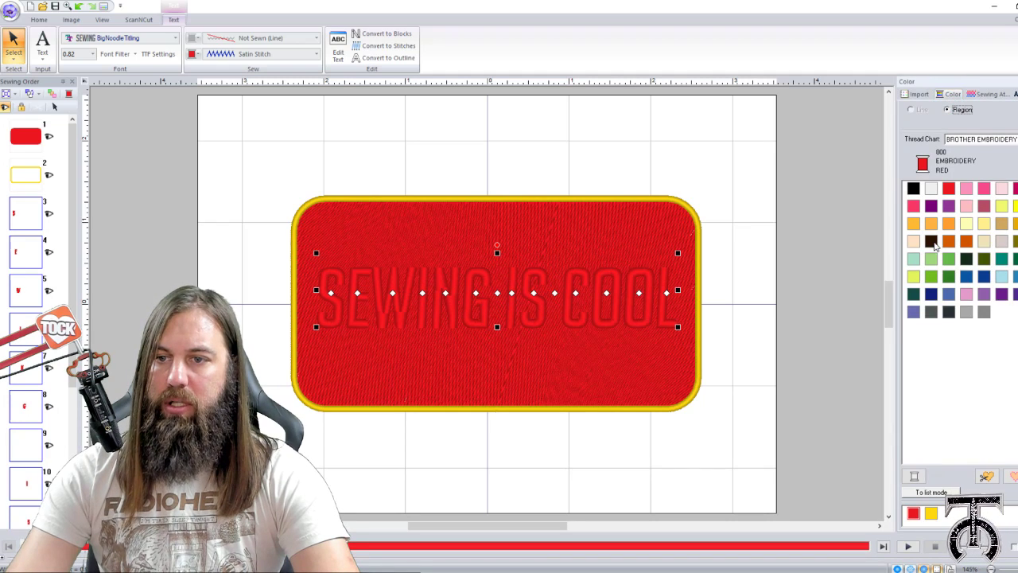
{"action": "left_click", "coordinate": [966, 276]}
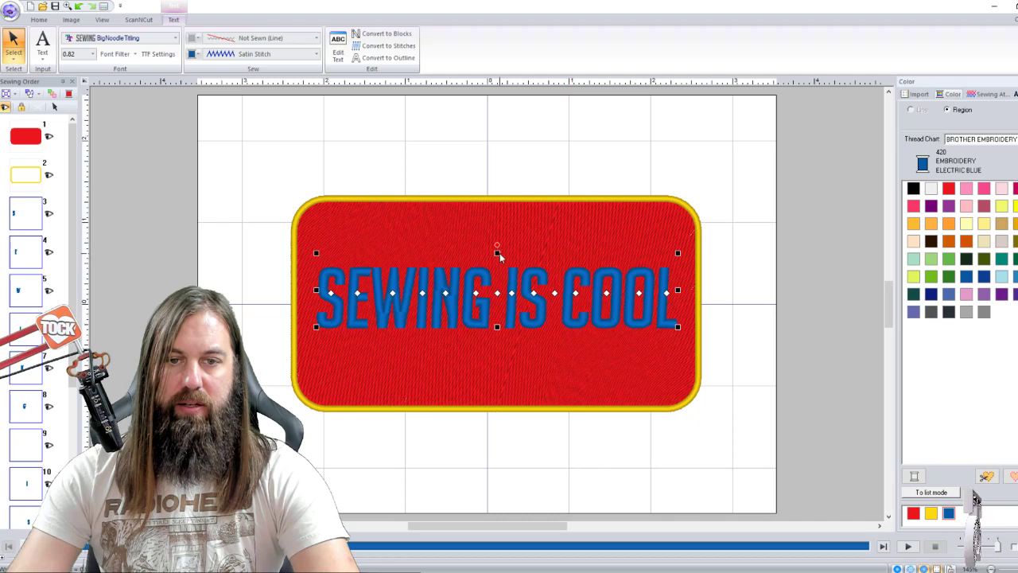
Stretch the text's height to about 1.10, center it vertically within the patch, and deselect it
{"action": "left_click_drag", "start_coordinate": [497, 253], "coordinate": [497, 231]}
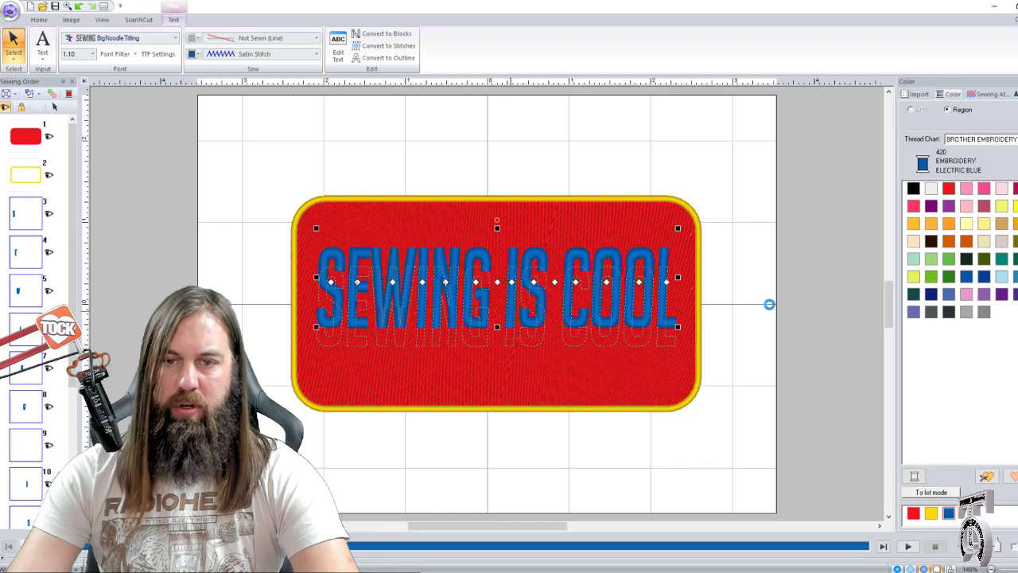
{"action": "left_click", "coordinate": [769, 307]}
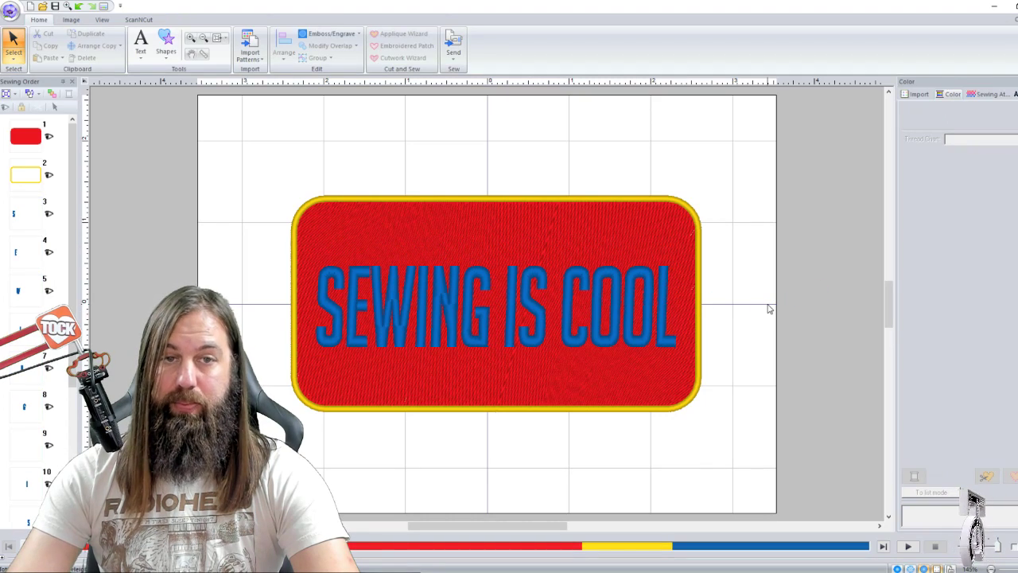
Simulate the stitching of the text patch, then clear the design from the page
{"action": "left_click", "coordinate": [909, 546]}
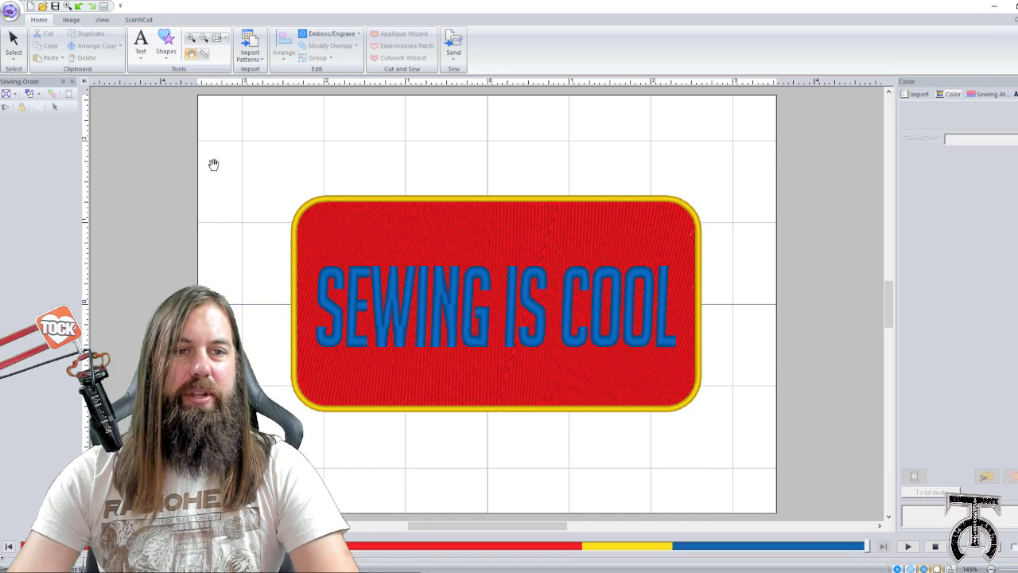
{"action": "left_click", "coordinate": [14, 43]}
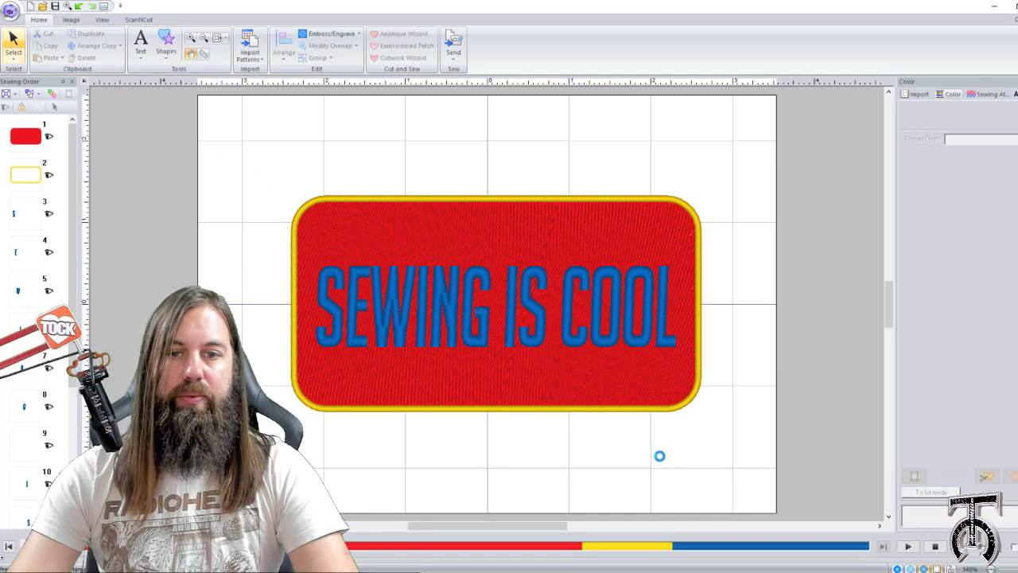
{"action": "left_click", "coordinate": [585, 352]}
{"action": "left_click", "coordinate": [33, 8]}
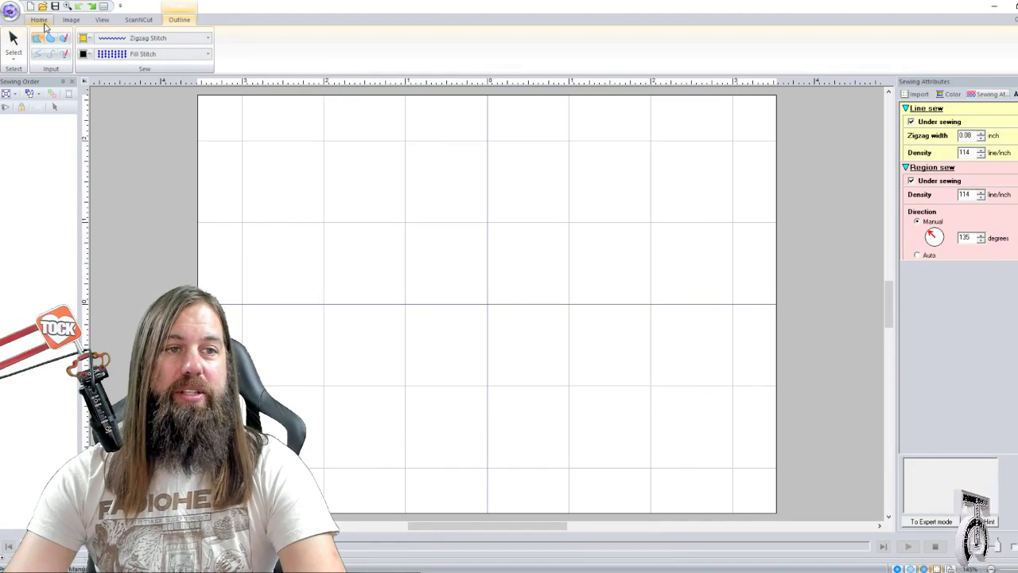
Set up a closed straight-line outline shape with a red Zigzag Stitch line and a black Fill Stitch region
{"action": "left_click", "coordinate": [39, 19]}
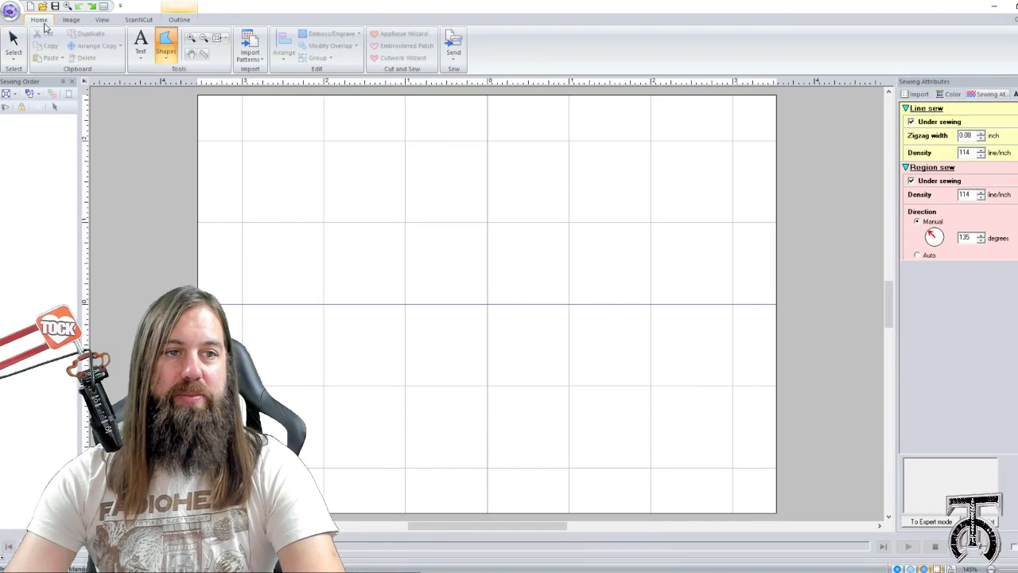
{"action": "left_click", "coordinate": [166, 44]}
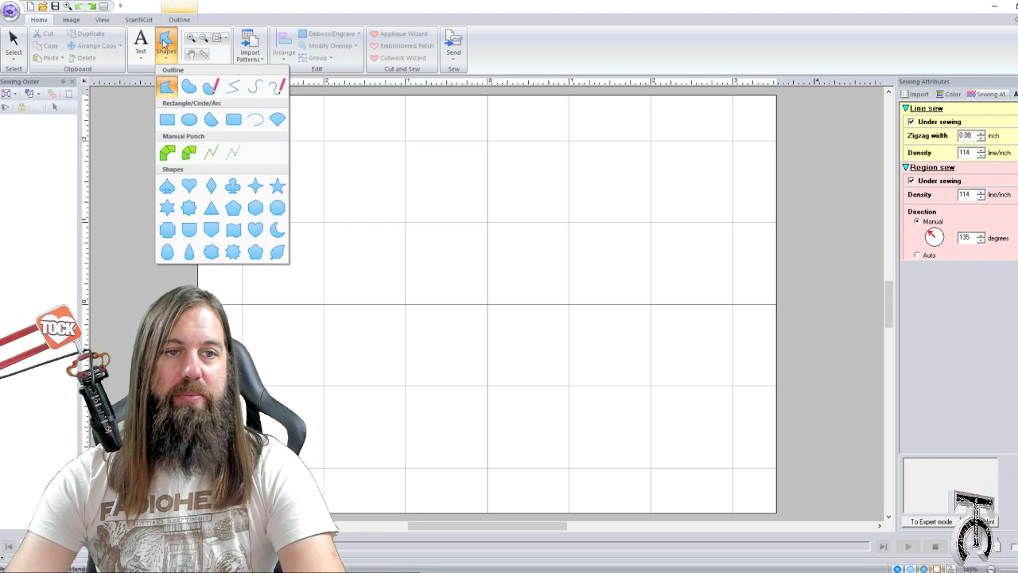
{"action": "left_click", "coordinate": [166, 88]}
{"action": "left_click", "coordinate": [83, 54]}
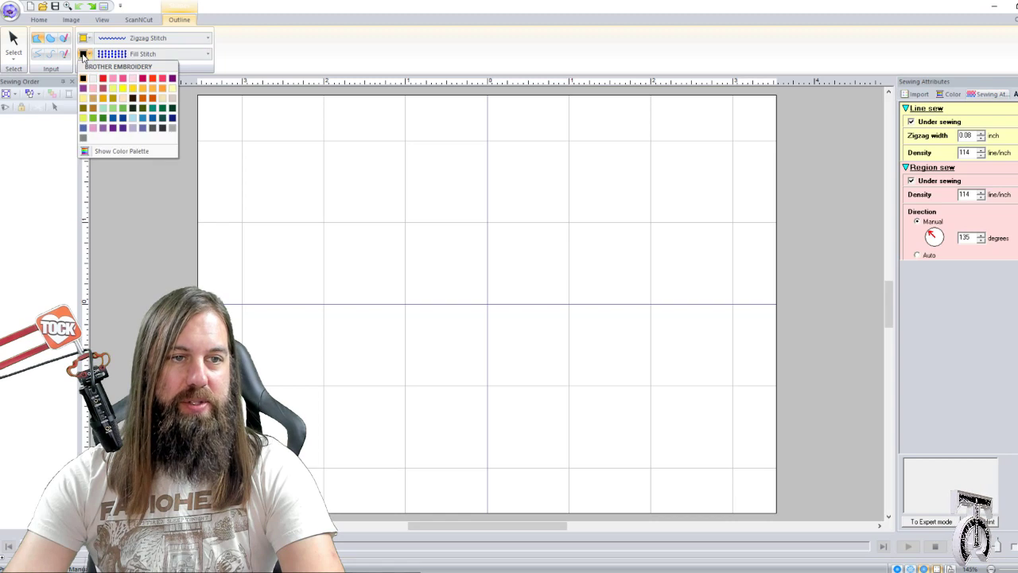
{"action": "left_click", "coordinate": [90, 79]}
{"action": "left_click", "coordinate": [88, 39]}
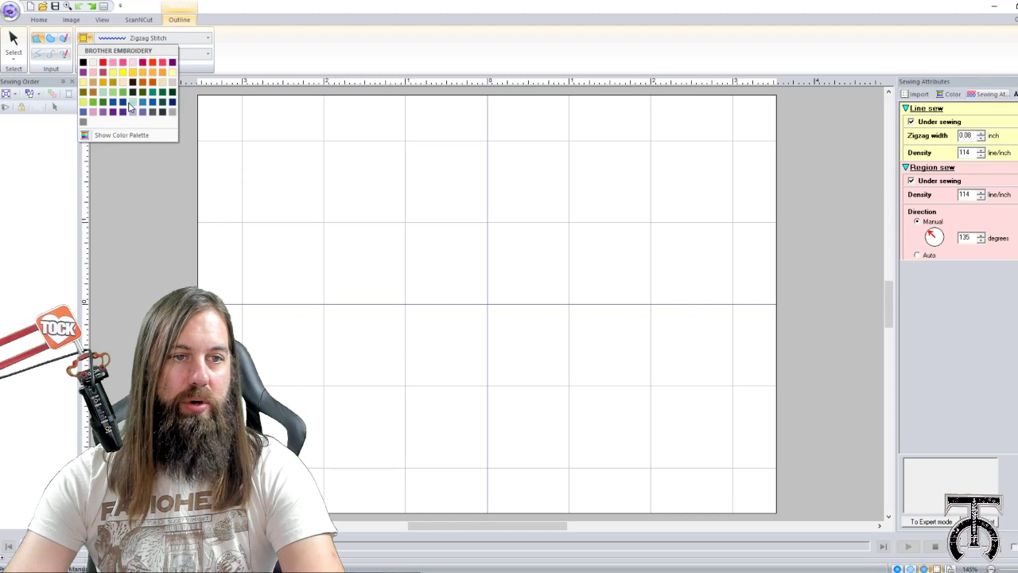
{"action": "left_click", "coordinate": [102, 63]}
Draw a closed eight-point irregular polygon about 6 inches wide and 4 inches tall across the page
{"action": "left_click", "coordinate": [269, 227]}
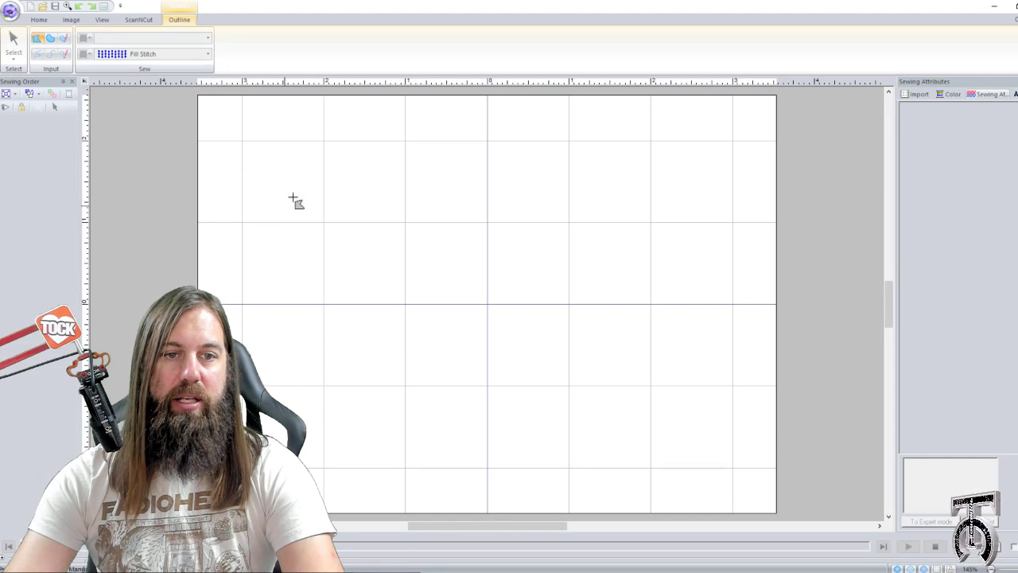
{"action": "left_click", "coordinate": [445, 155]}
{"action": "left_click", "coordinate": [613, 155]}
{"action": "left_click", "coordinate": [709, 282]}
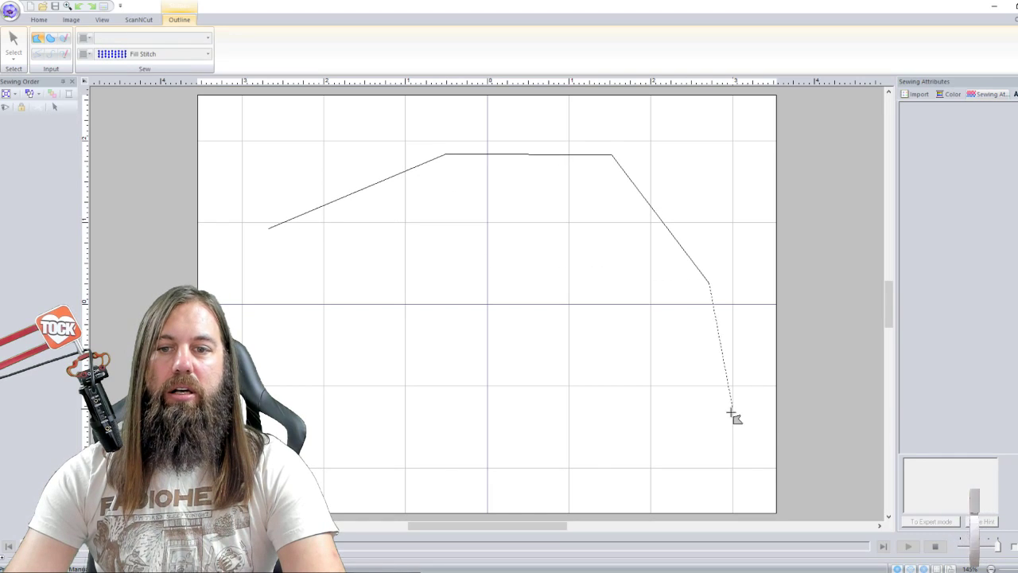
{"action": "left_click", "coordinate": [717, 436]}
{"action": "left_click", "coordinate": [516, 478]}
{"action": "left_click", "coordinate": [289, 417]}
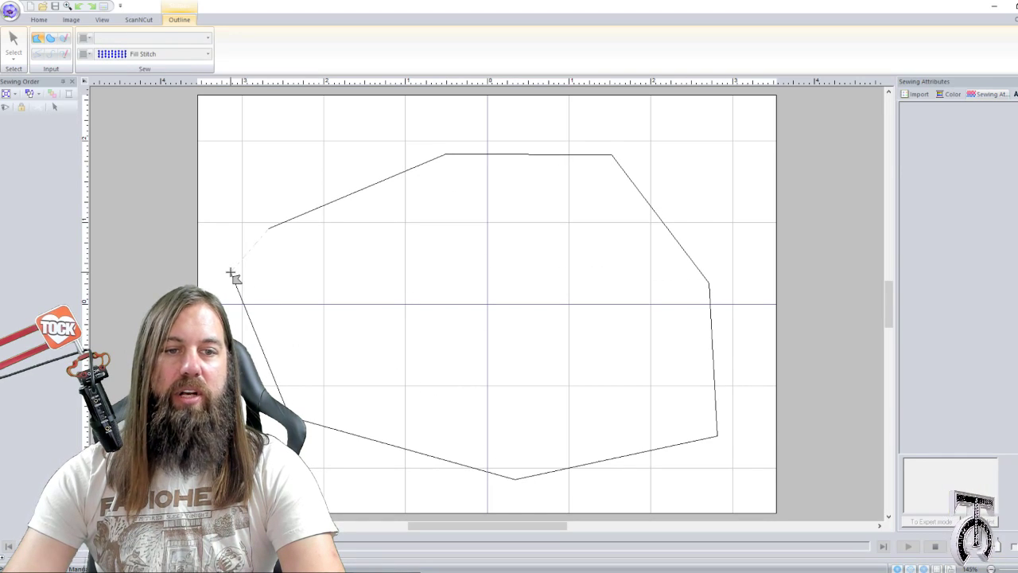
{"action": "double_click", "coordinate": [231, 273]}
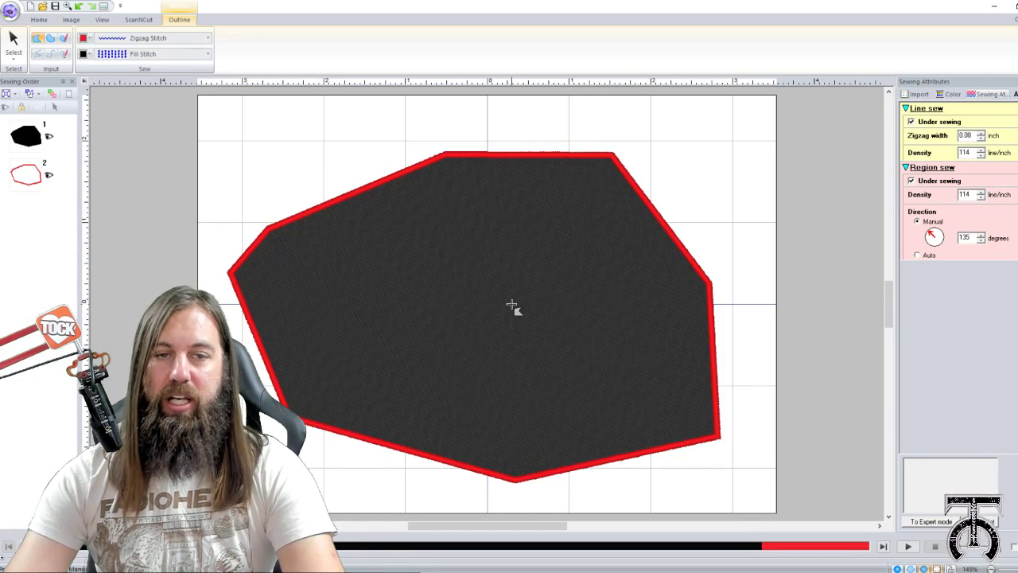
Draw a freehand looping open curve in purple Zigzag Stitch across the inside of the black polygon
{"action": "left_click", "coordinate": [62, 54]}
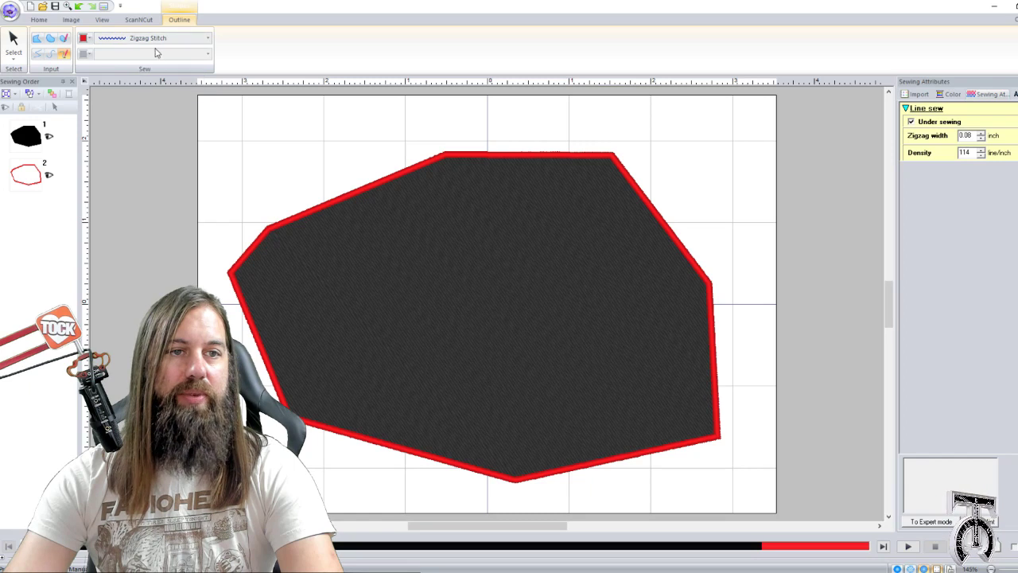
{"action": "left_click", "coordinate": [90, 37]}
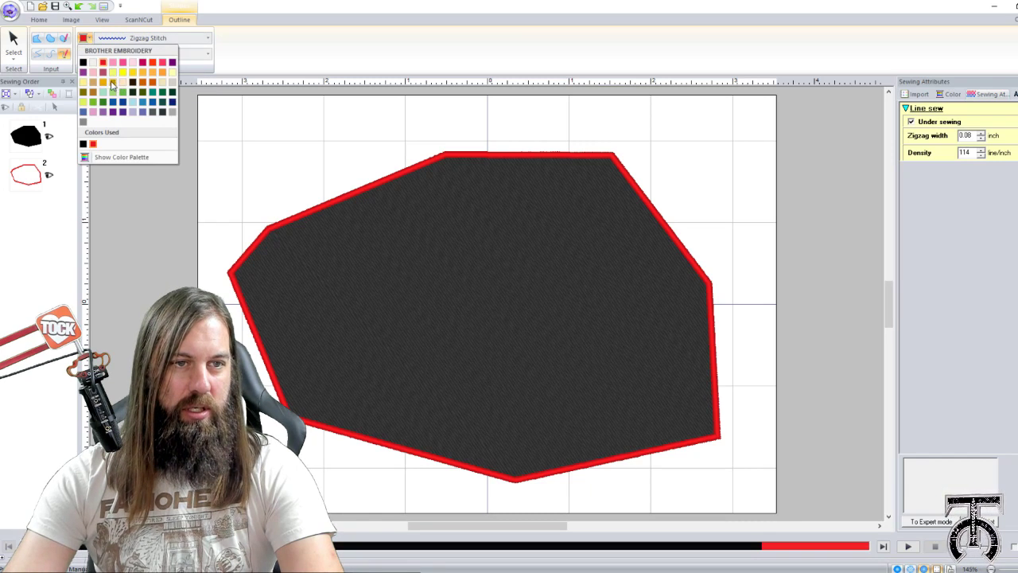
{"action": "left_click", "coordinate": [83, 72]}
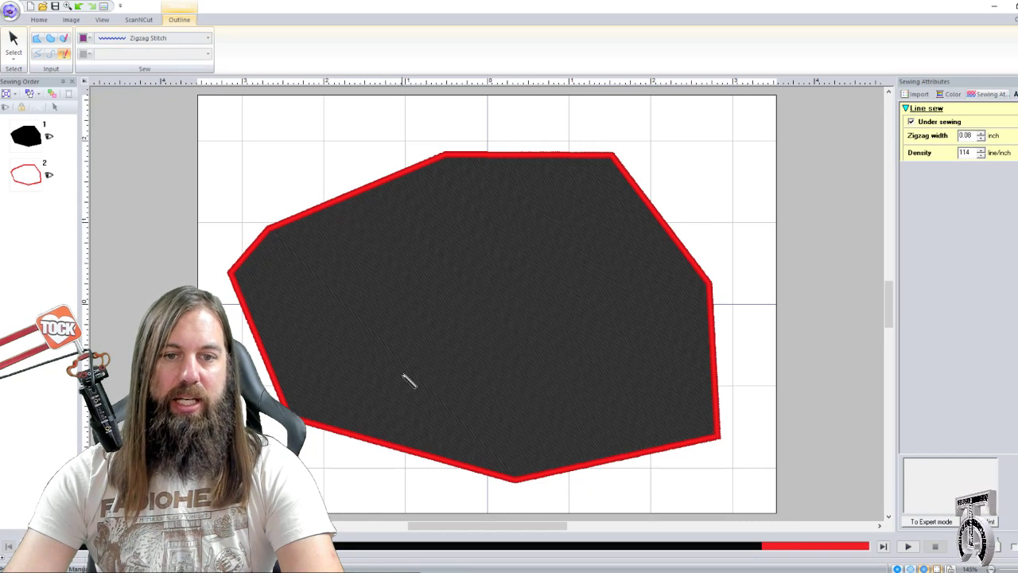
{"action": "mouse_move", "coordinate": [378, 403]}
{"action": "left_mouse_down"}
{"action": "mouse_move", "coordinate": [313, 324]}
{"action": "mouse_move", "coordinate": [361, 278]}
{"action": "mouse_move", "coordinate": [343, 312]}
{"action": "mouse_move", "coordinate": [521, 287]}
{"action": "mouse_move", "coordinate": [472, 225]}
{"action": "mouse_move", "coordinate": [538, 308]}
{"action": "mouse_move", "coordinate": [649, 412]}
{"action": "mouse_move", "coordinate": [530, 443]}
{"action": "mouse_move", "coordinate": [405, 347]}
{"action": "left_mouse_up"}
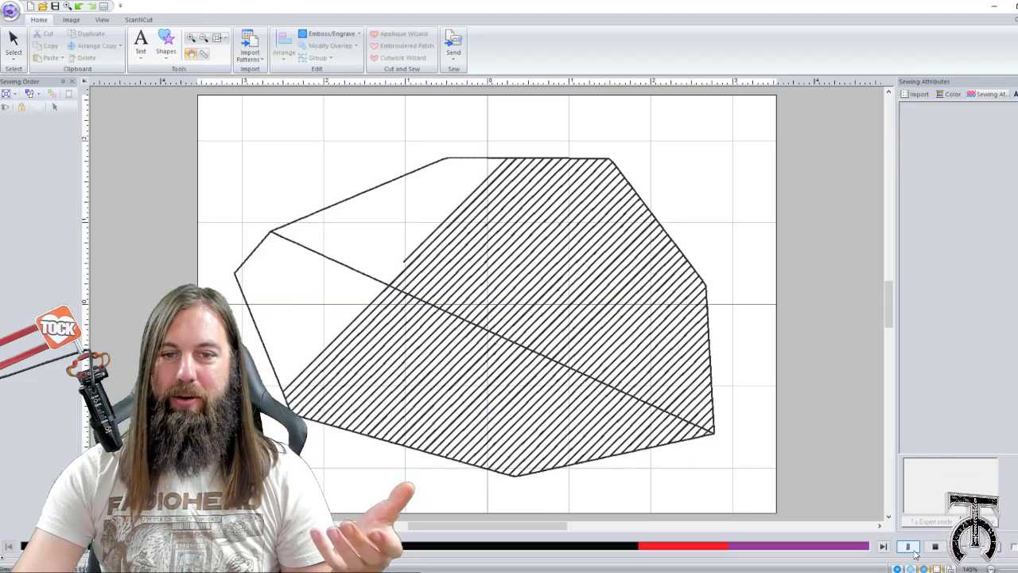
Simulate the polygon design's stitching and examine the black fill, red outline and purple curve in the sewing order
{"action": "left_click", "coordinate": [911, 550]}
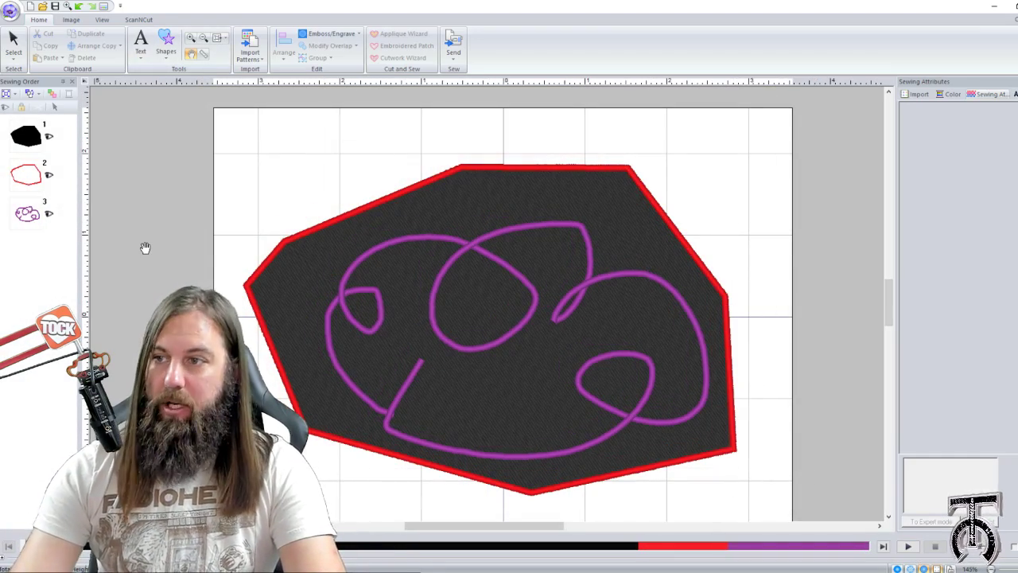
{"action": "left_click", "coordinate": [27, 143]}
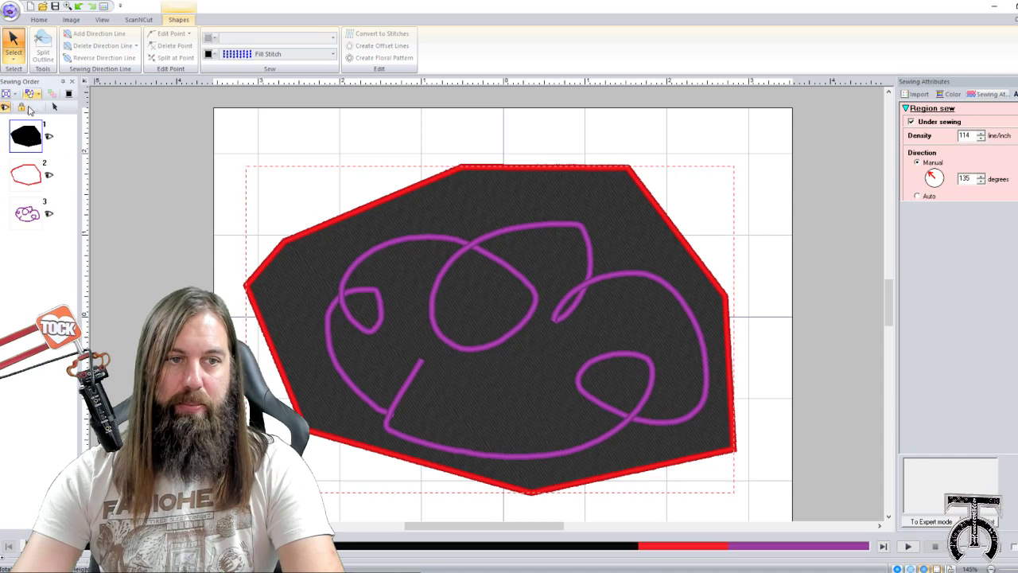
{"action": "left_click", "coordinate": [25, 176]}
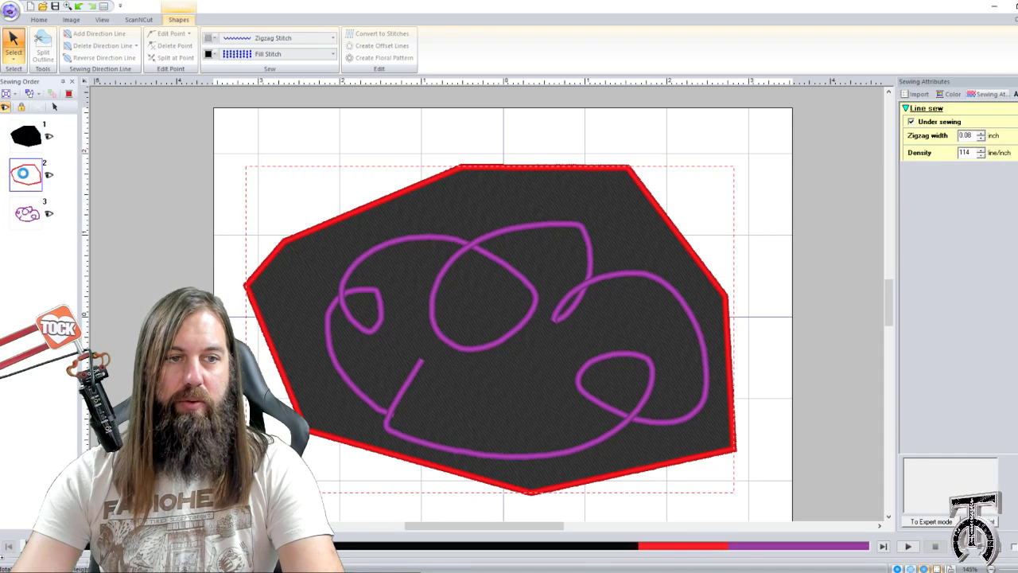
{"action": "left_click", "coordinate": [26, 212]}
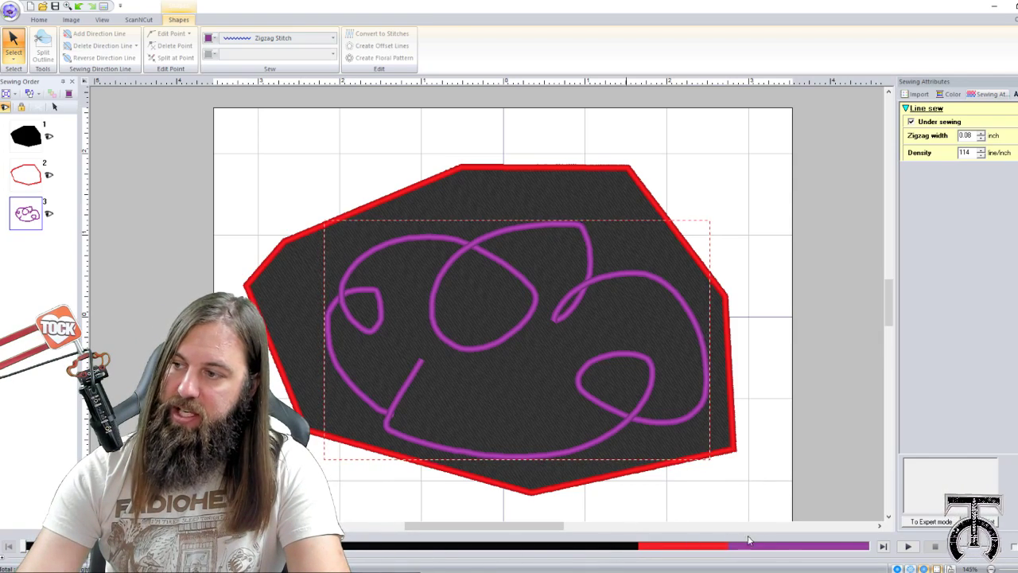
{"action": "left_click", "coordinate": [908, 545]}
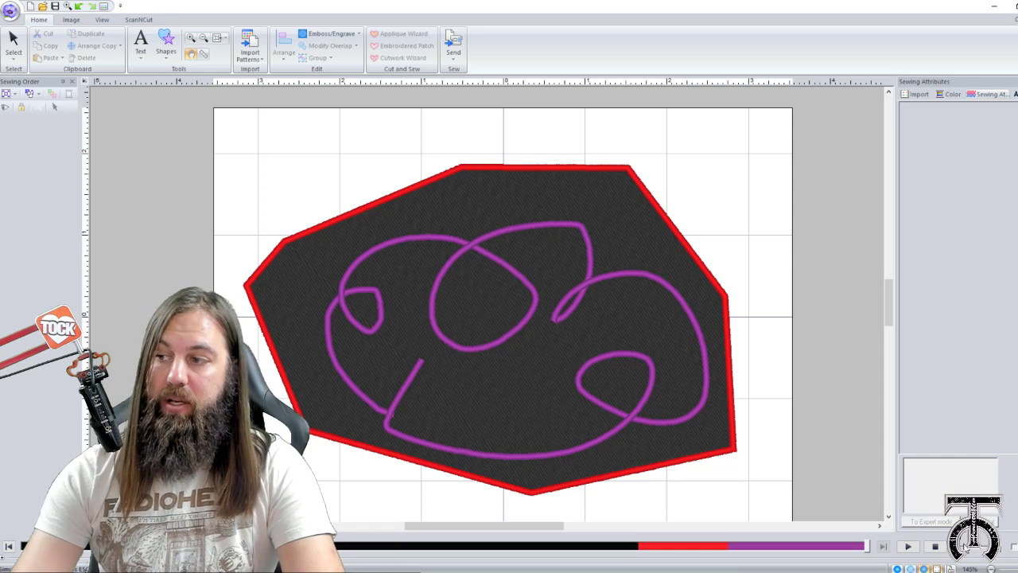
{"action": "left_click", "coordinate": [935, 546]}
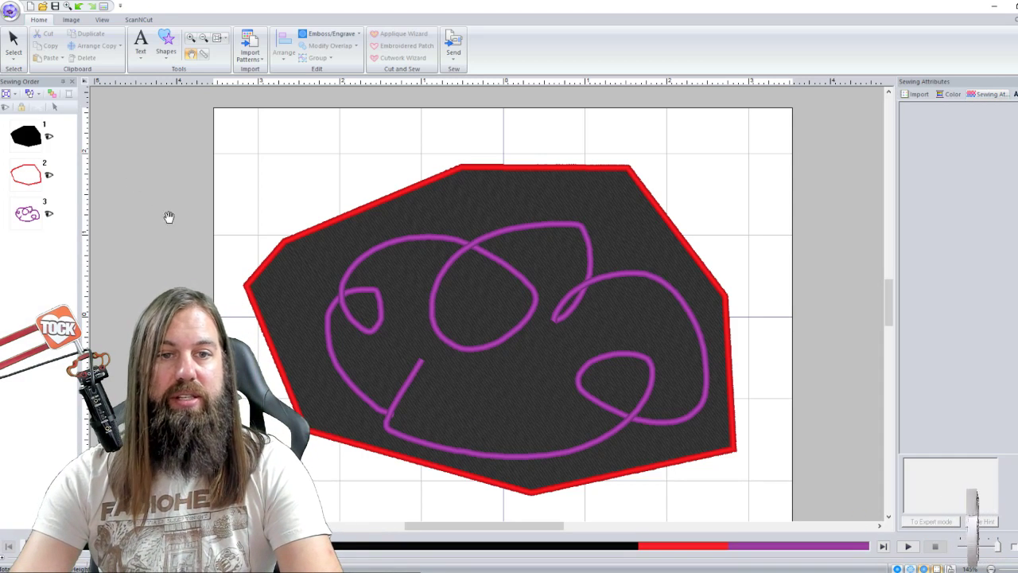
Move the red polygon outline to sew first, ahead of the black fill
{"action": "left_click", "coordinate": [26, 175]}
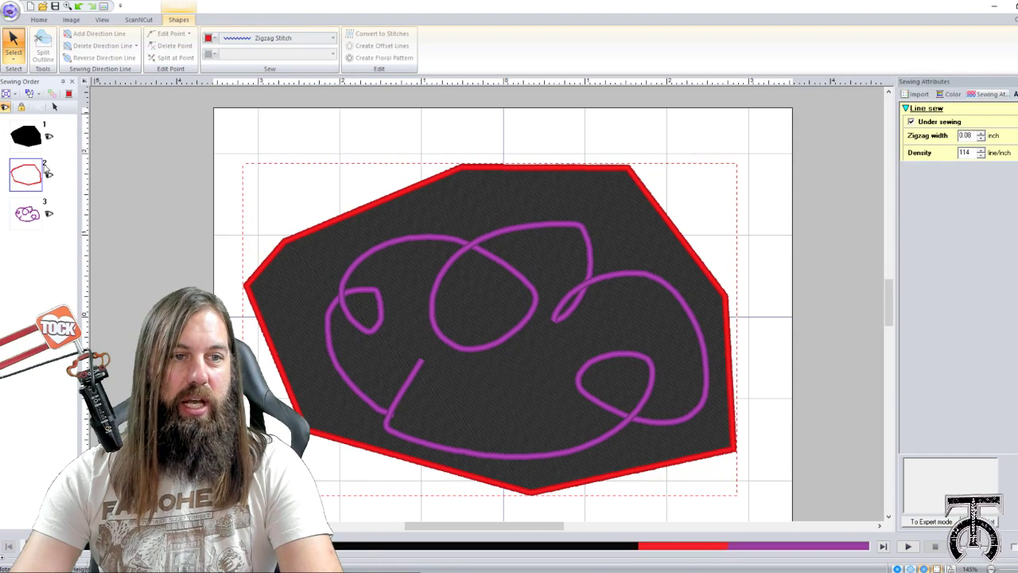
{"action": "left_click", "coordinate": [32, 94]}
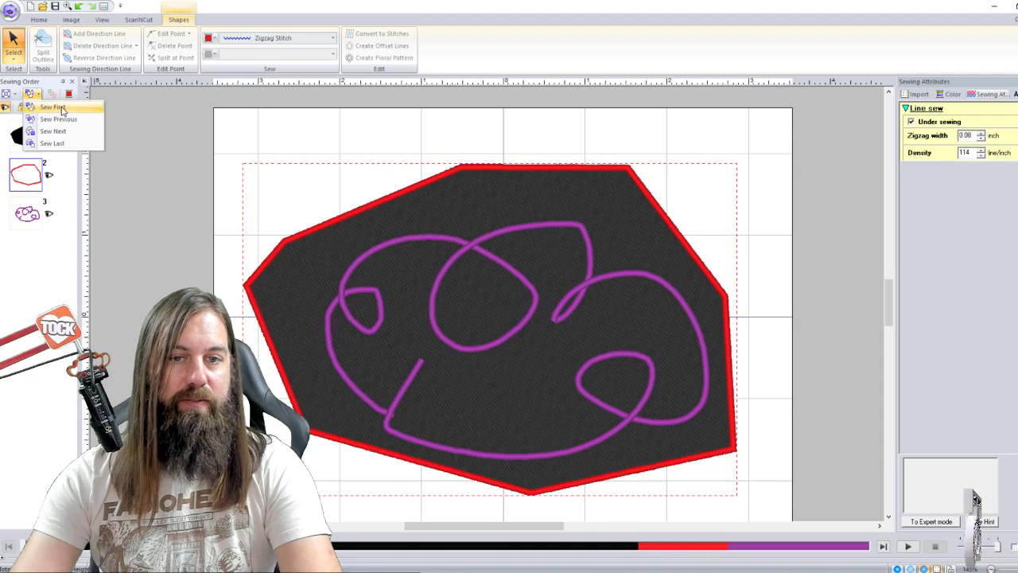
{"action": "left_click", "coordinate": [53, 107]}
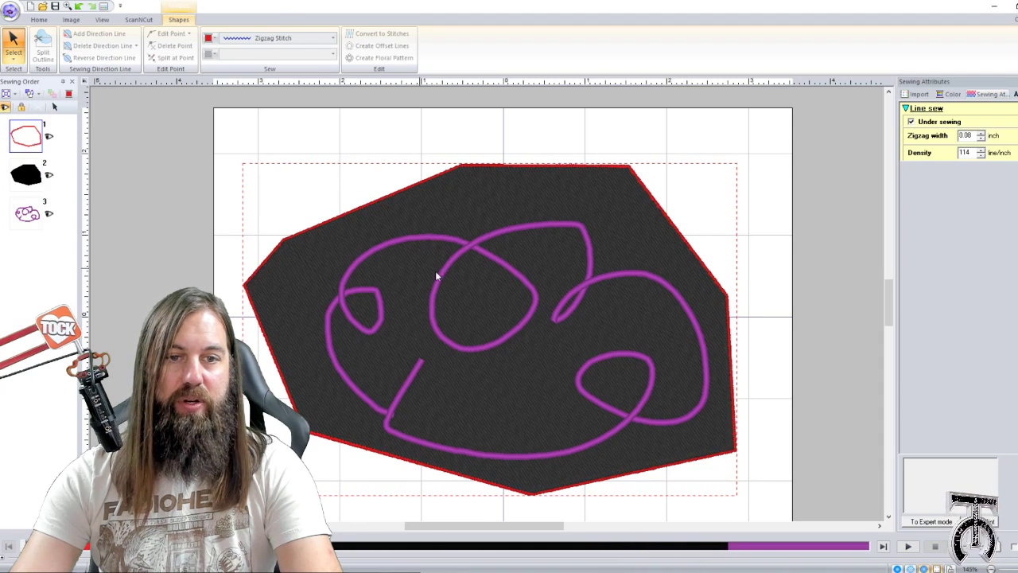
{"action": "left_click", "coordinate": [489, 287]}
Recolor the purple backing shapes behind both words of the "tock custom" design to Embroidery Magenta 620
{"action": "left_click", "coordinate": [302, 183]}
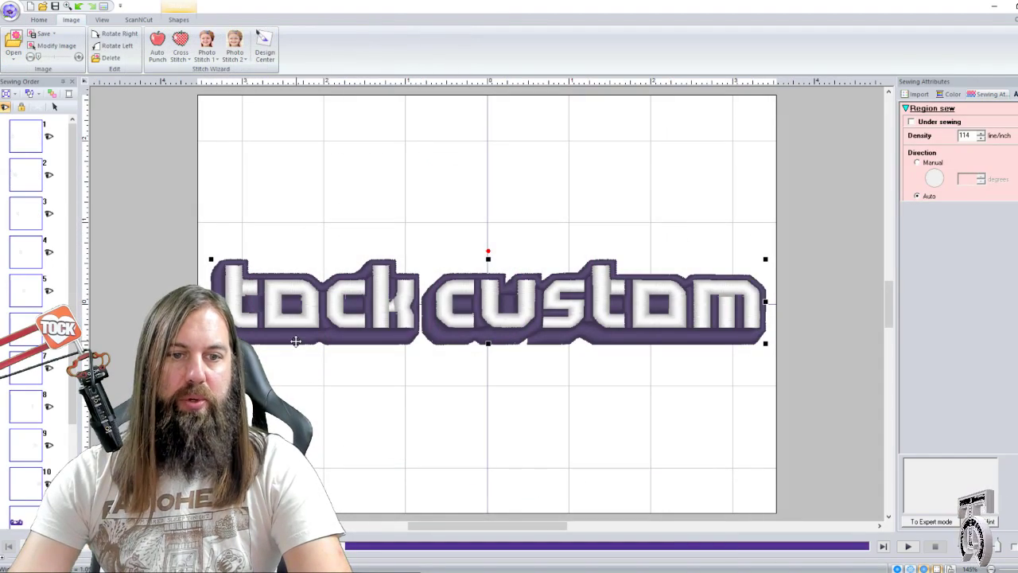
{"action": "left_click", "coordinate": [299, 351]}
{"action": "left_click", "coordinate": [297, 340]}
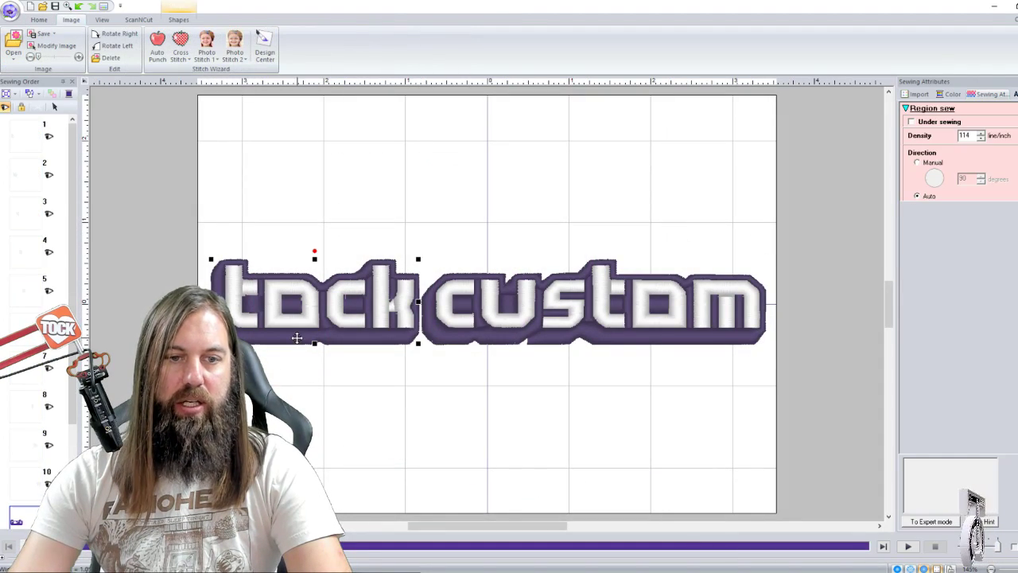
{"action": "left_click", "coordinate": [531, 323], "text": "ctrl"}
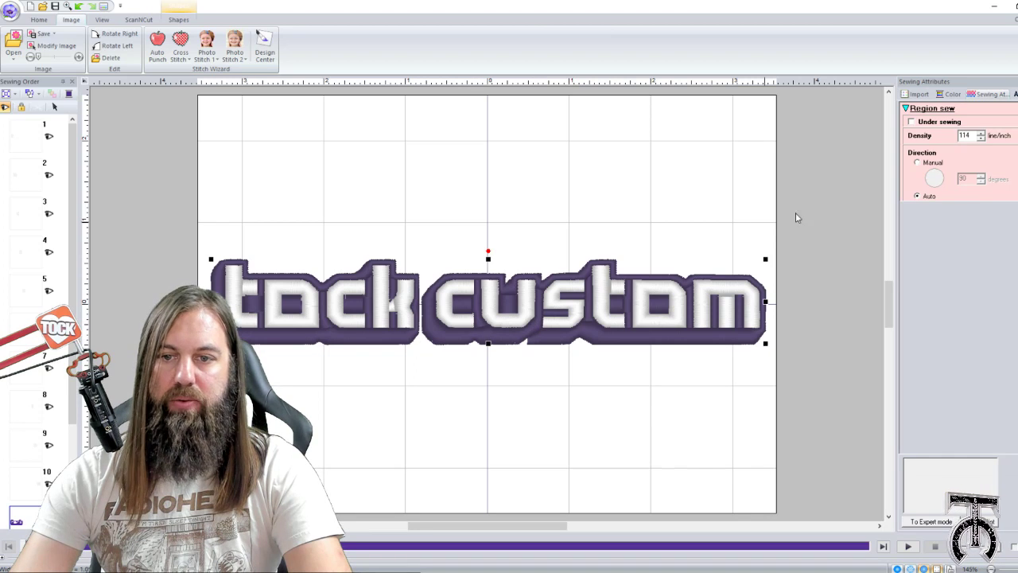
{"action": "left_click", "coordinate": [951, 94]}
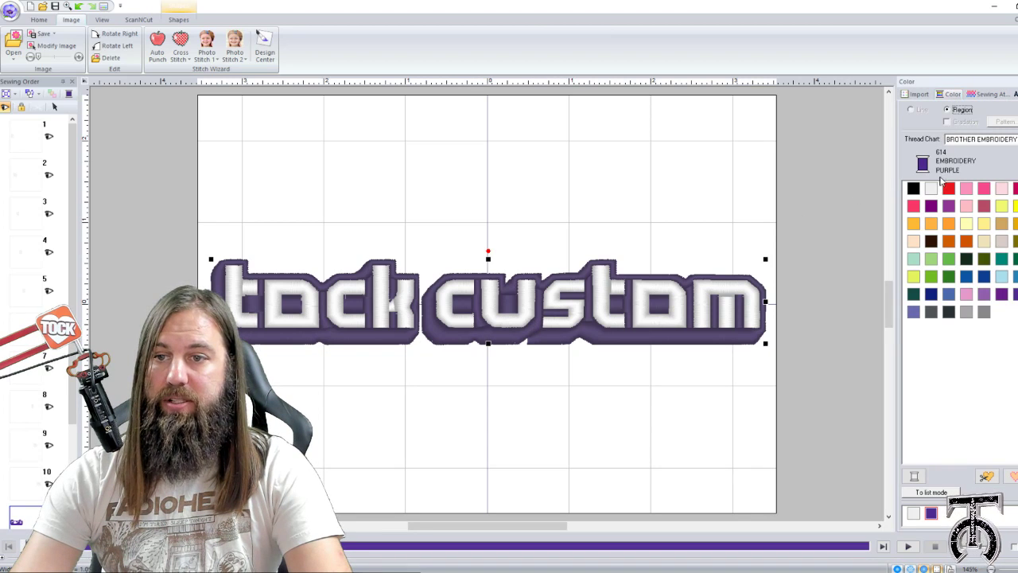
{"action": "left_click", "coordinate": [948, 206]}
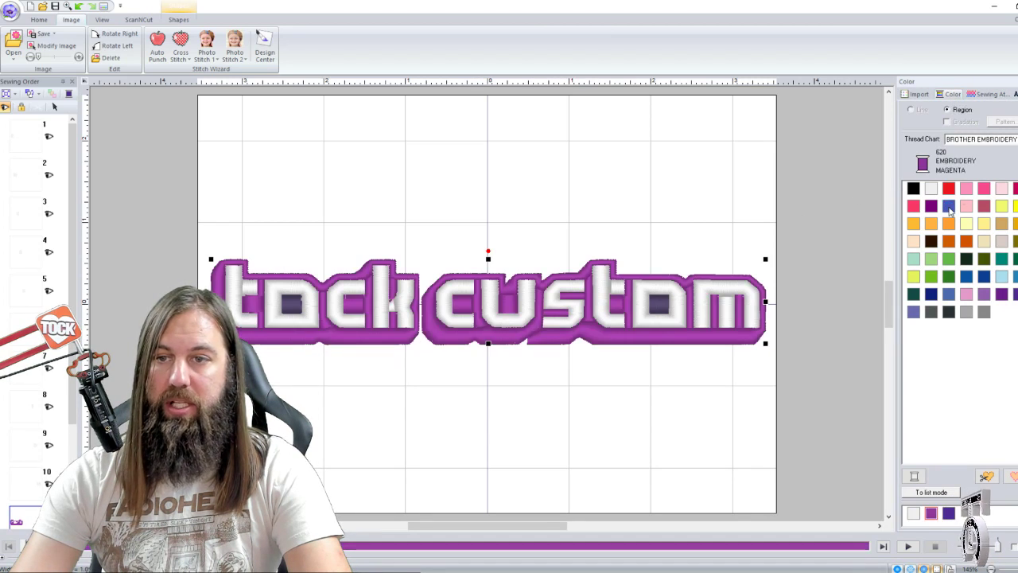
Change the magenta backing shapes to Fill Stitch and match the squares inside the o letters to them
{"action": "left_click", "coordinate": [173, 19]}
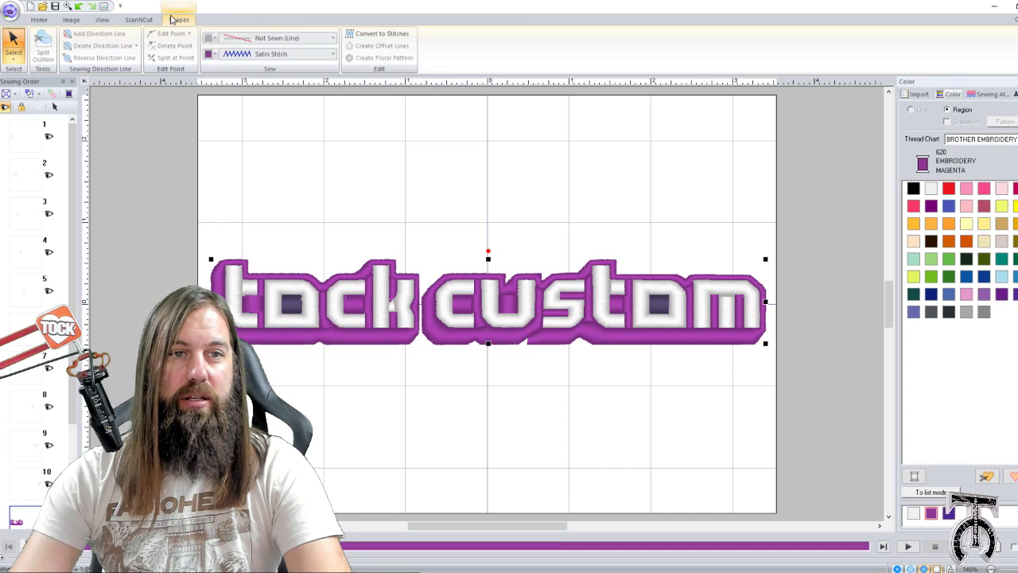
{"action": "left_click", "coordinate": [302, 53]}
{"action": "left_click", "coordinate": [274, 93]}
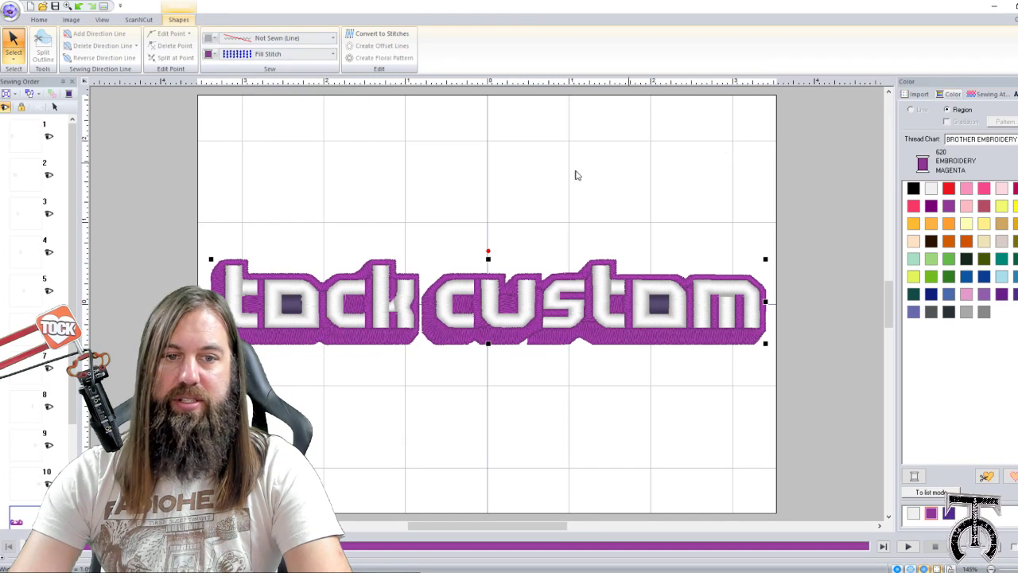
{"action": "left_click", "coordinate": [288, 304]}
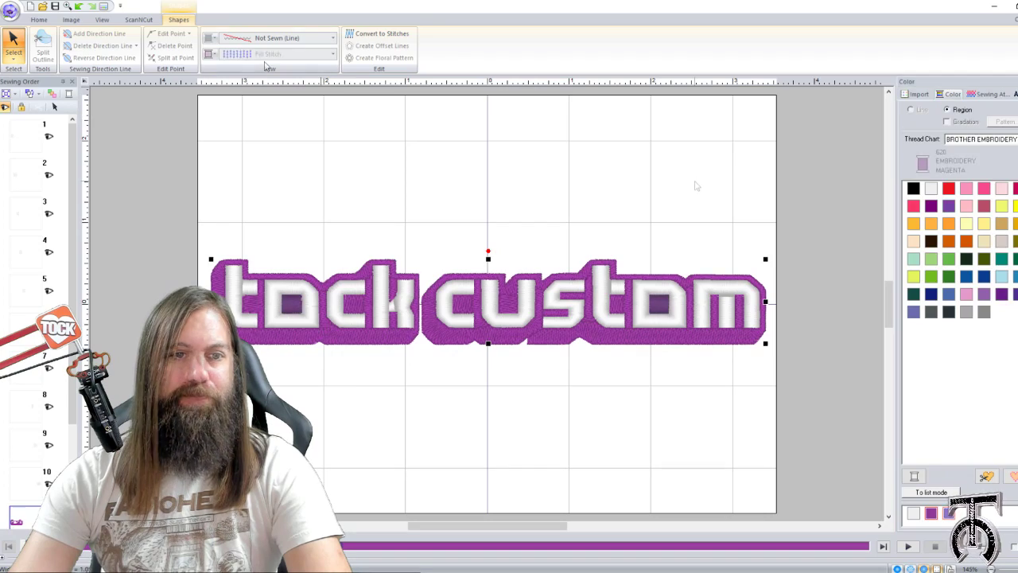
{"action": "left_click", "coordinate": [693, 182]}
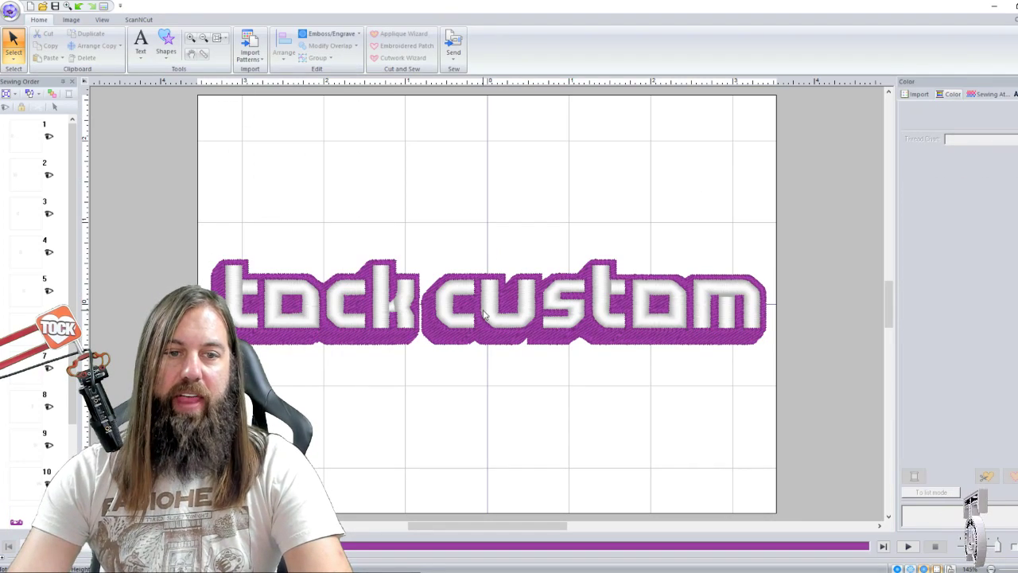
{"action": "scroll", "coordinate": [473, 338], "scroll_direction": "up", "scroll_amount": 2}
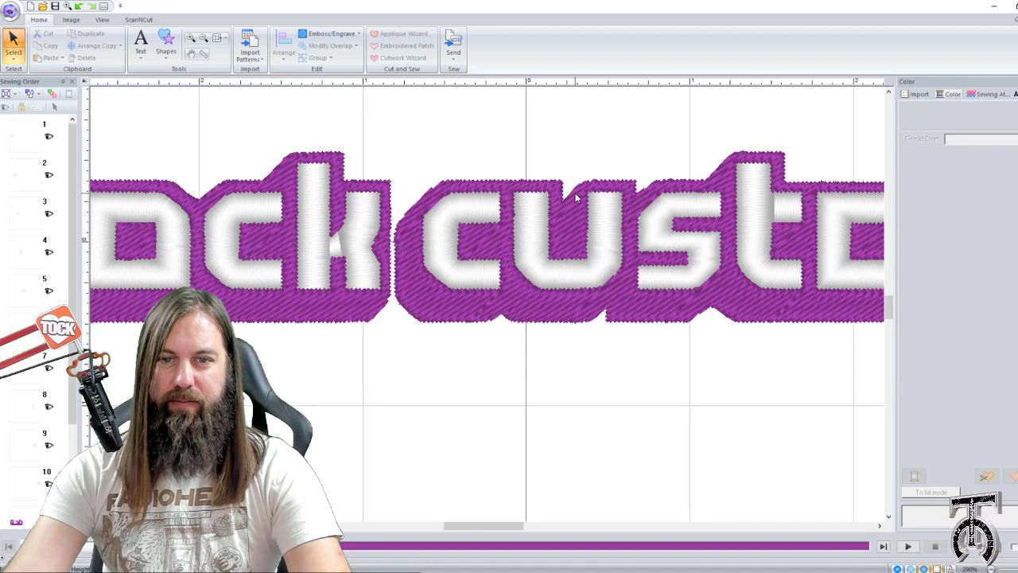
{"action": "scroll", "coordinate": [352, 366], "scroll_direction": "down", "scroll_amount": 2}
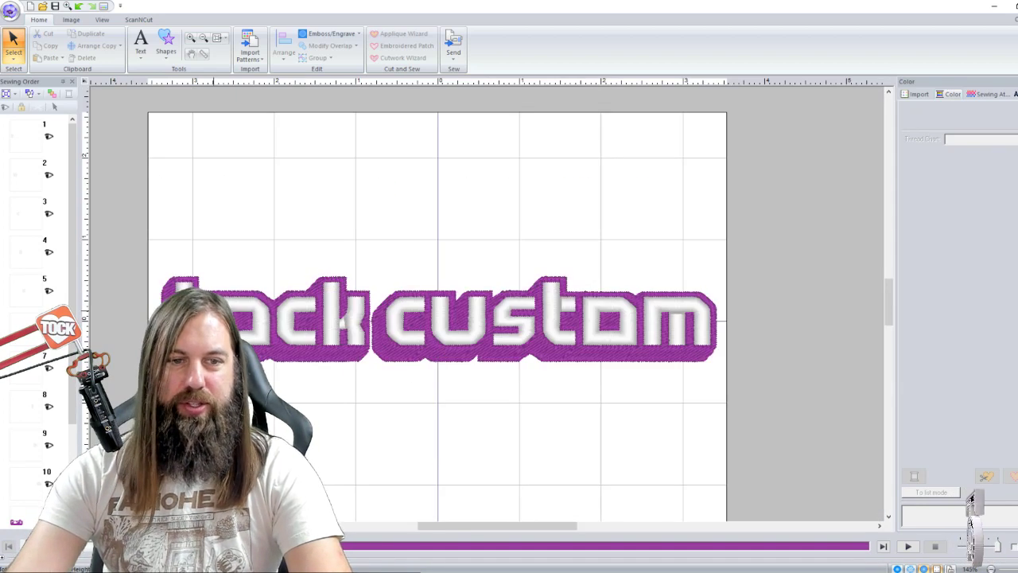
Set the region sewing density of the entire "tock custom" design to 201 lines per inch
{"action": "key", "text": "ctrl+a"}
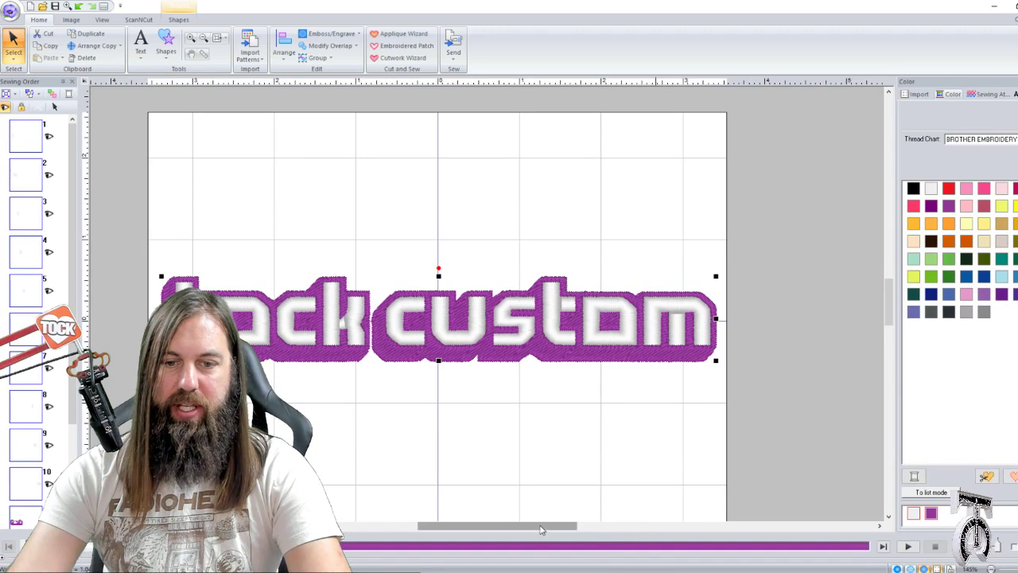
{"action": "left_click_drag", "start_coordinate": [541, 529], "coordinate": [523, 528]}
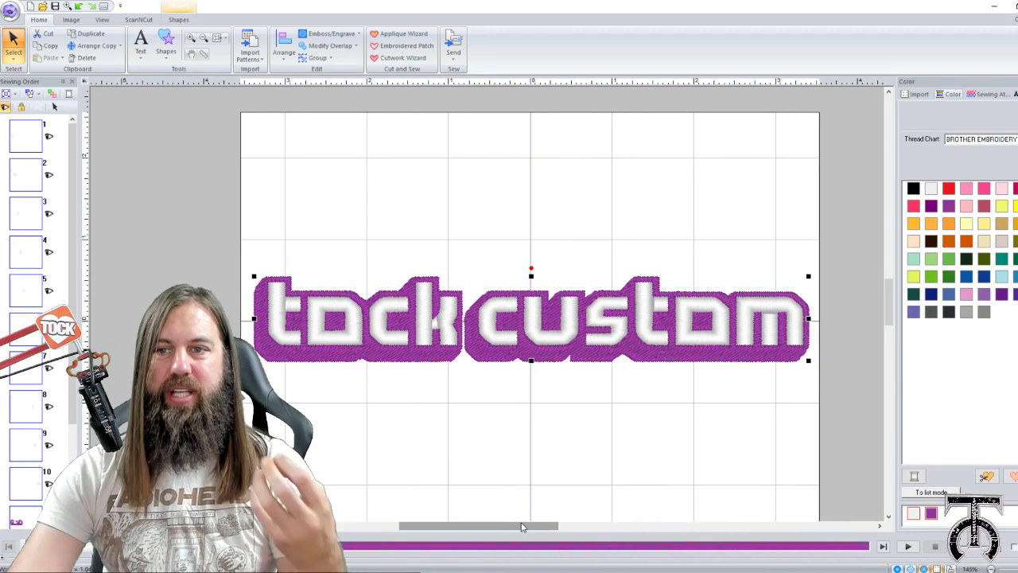
{"action": "left_click", "coordinate": [987, 93]}
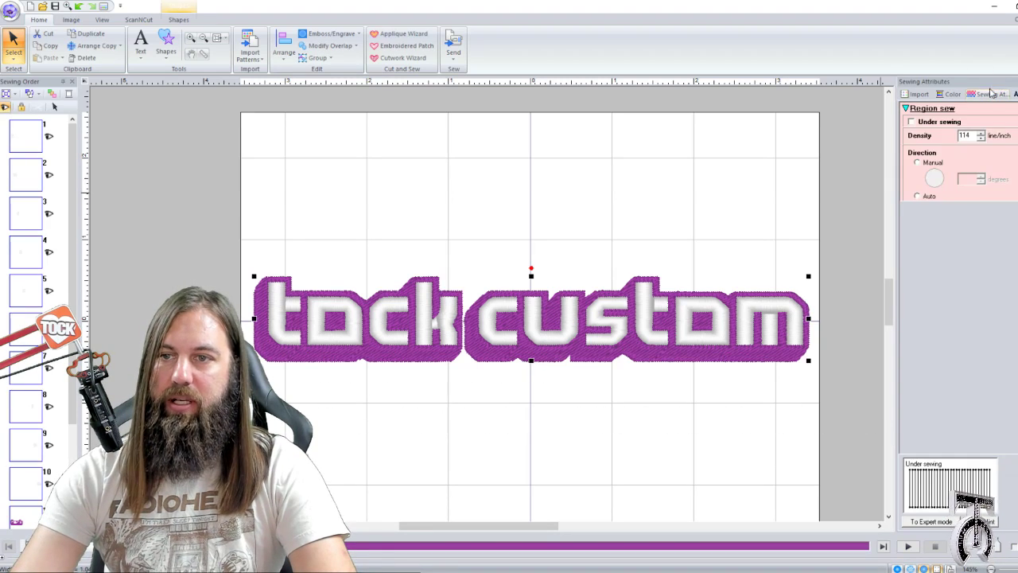
{"action": "left_click", "coordinate": [983, 135]}
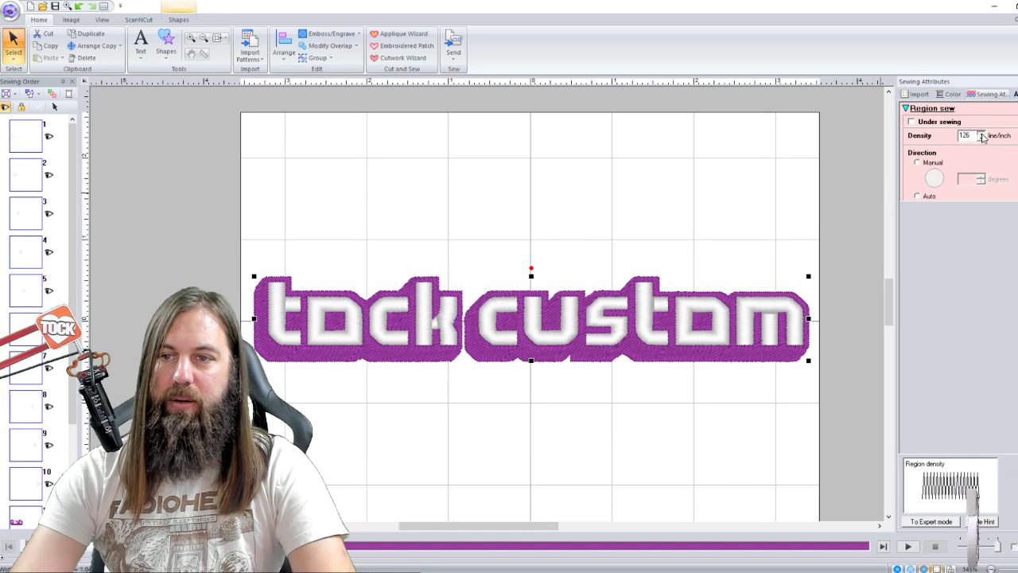
{"action": "left_click", "coordinate": [983, 136]}
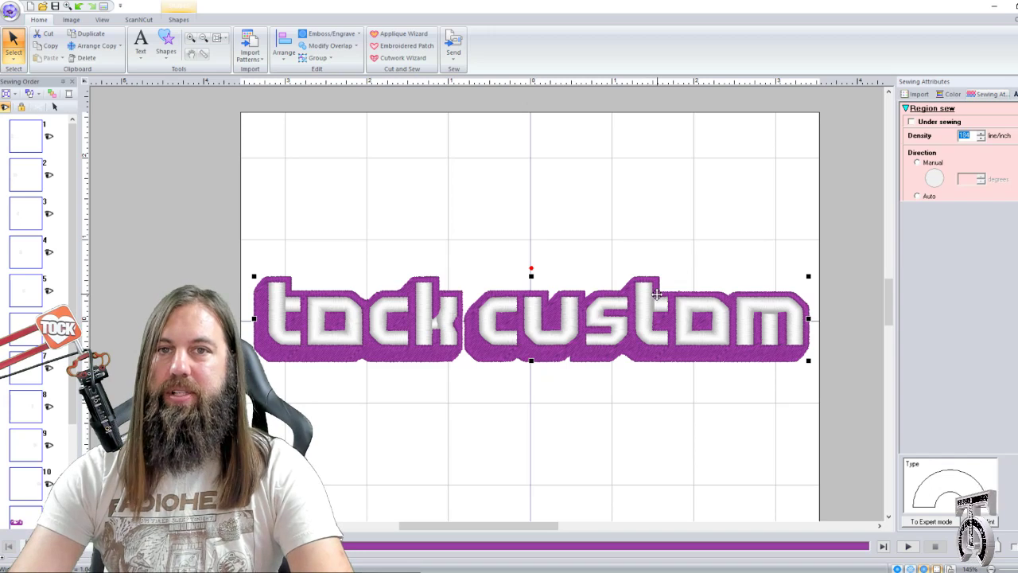
{"action": "scroll", "coordinate": [657, 299], "scroll_direction": "up", "scroll_amount": 1}
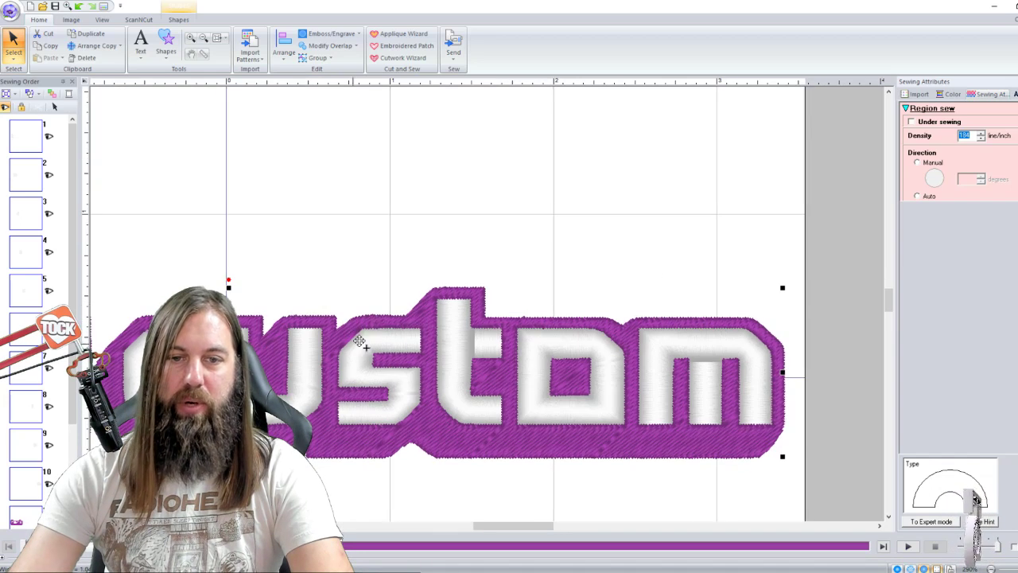
{"action": "left_click", "coordinate": [983, 132]}
{"action": "left_click", "coordinate": [982, 133]}
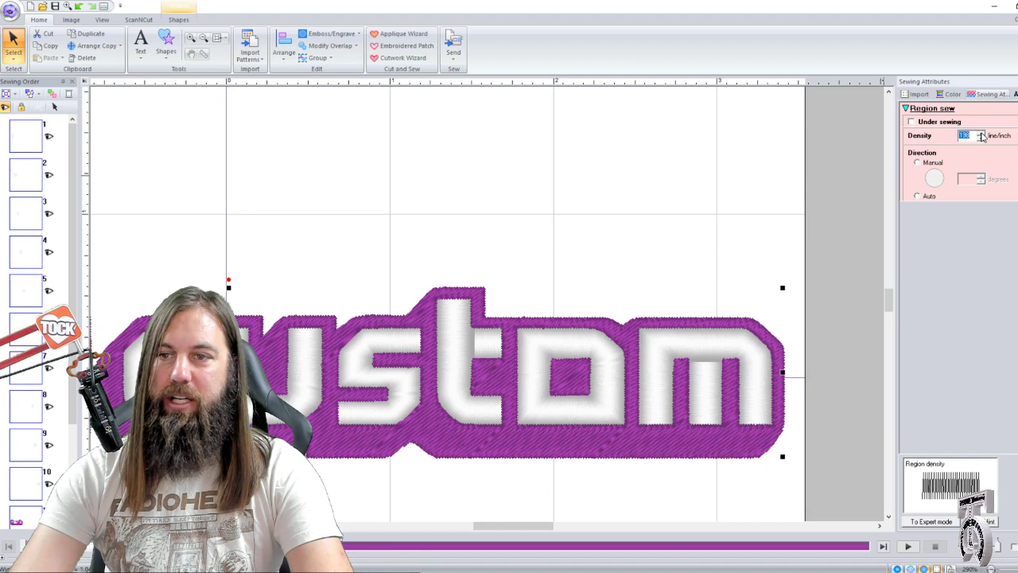
{"action": "left_click", "coordinate": [983, 133]}
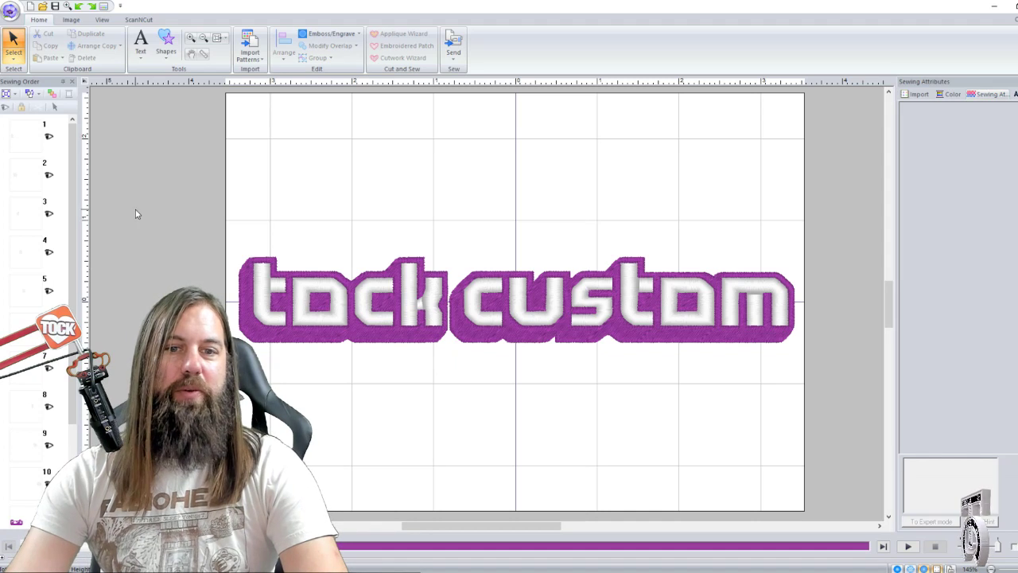
Select all ten white letter shapes in the sewing order and change their region stitch to Prog. Fill Stitch
{"action": "left_click", "coordinate": [26, 135]}
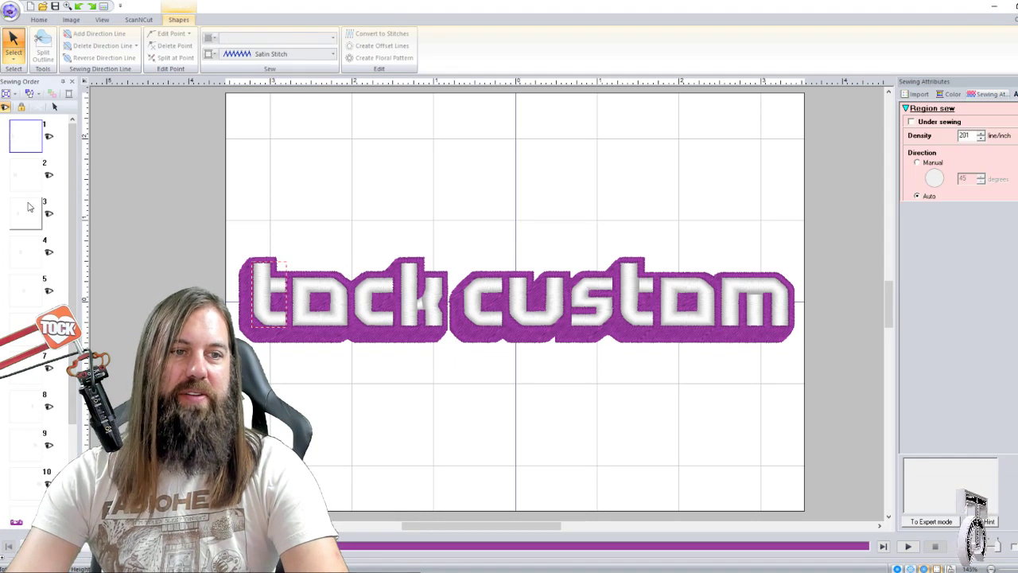
{"action": "scroll", "coordinate": [28, 207], "scroll_direction": "down", "scroll_amount": 1}
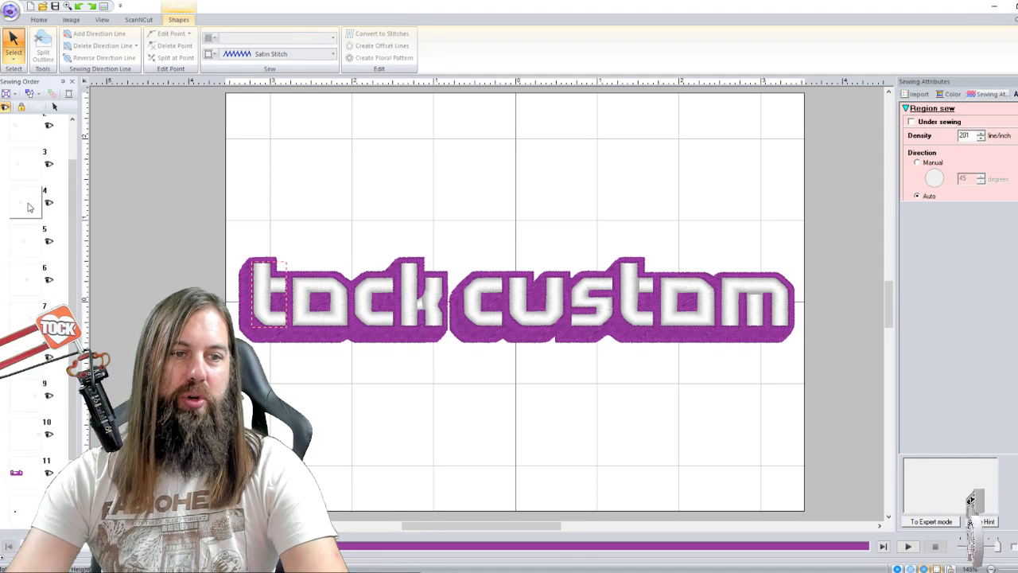
{"action": "left_click", "coordinate": [24, 440], "text": "shift"}
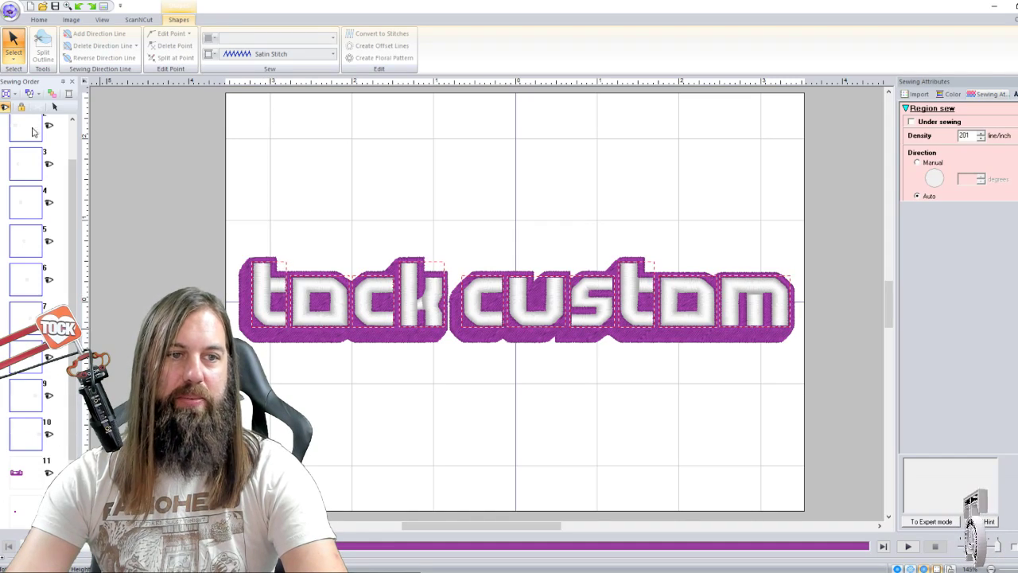
{"action": "scroll", "coordinate": [542, 302], "scroll_direction": "up", "scroll_amount": 2}
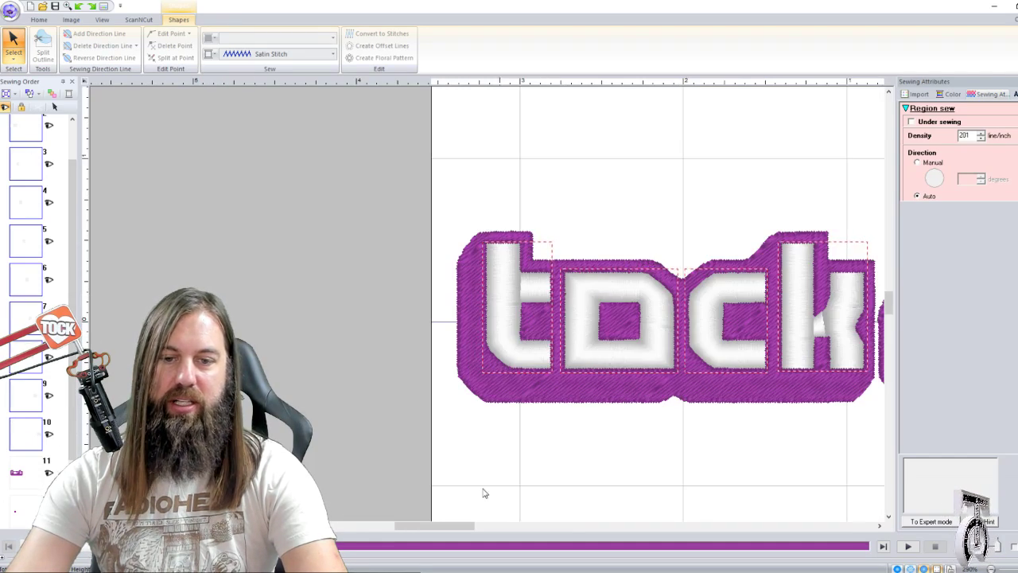
{"action": "left_click_drag", "start_coordinate": [441, 527], "coordinate": [469, 530]}
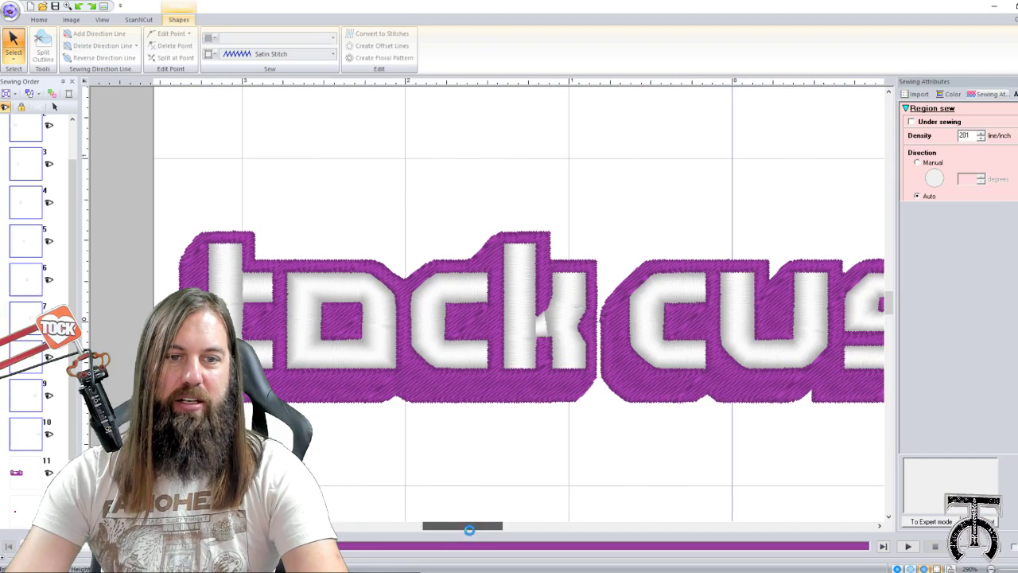
{"action": "left_click", "coordinate": [268, 55]}
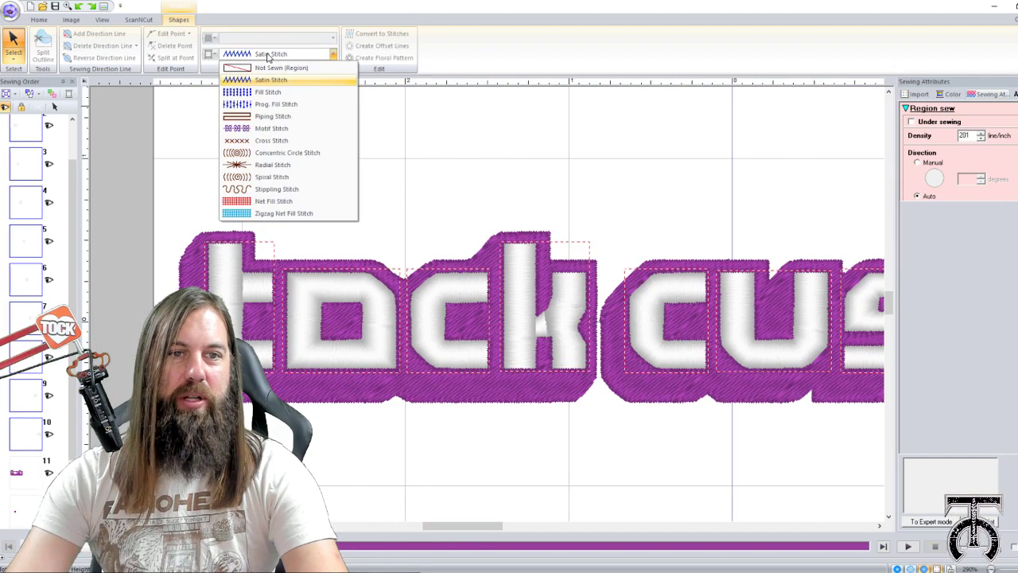
{"action": "left_click", "coordinate": [285, 106]}
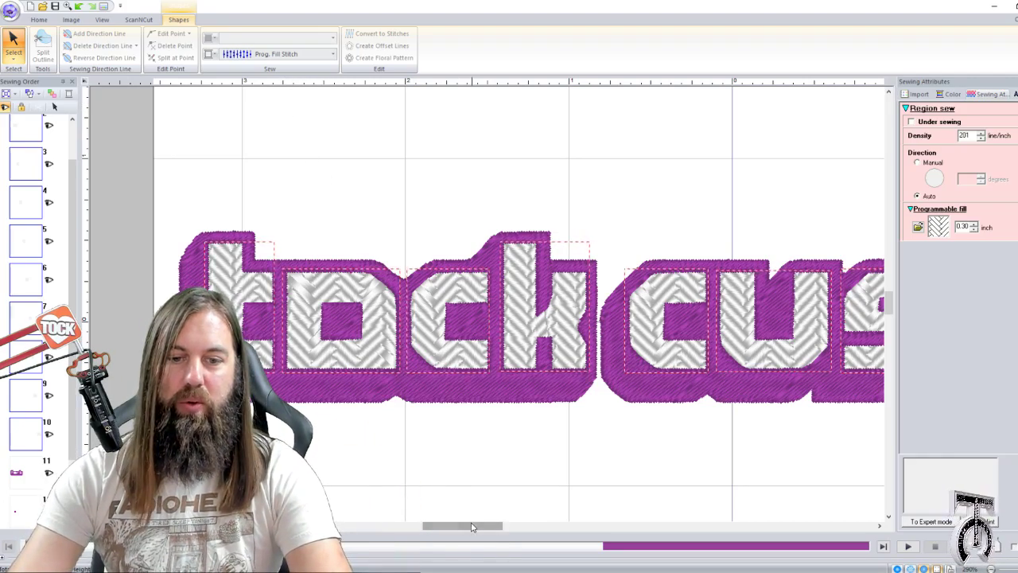
Apply the scalloped pat04 programmable fill pattern to the white letters and deselect them
{"action": "left_click_drag", "start_coordinate": [464, 525], "coordinate": [462, 527]}
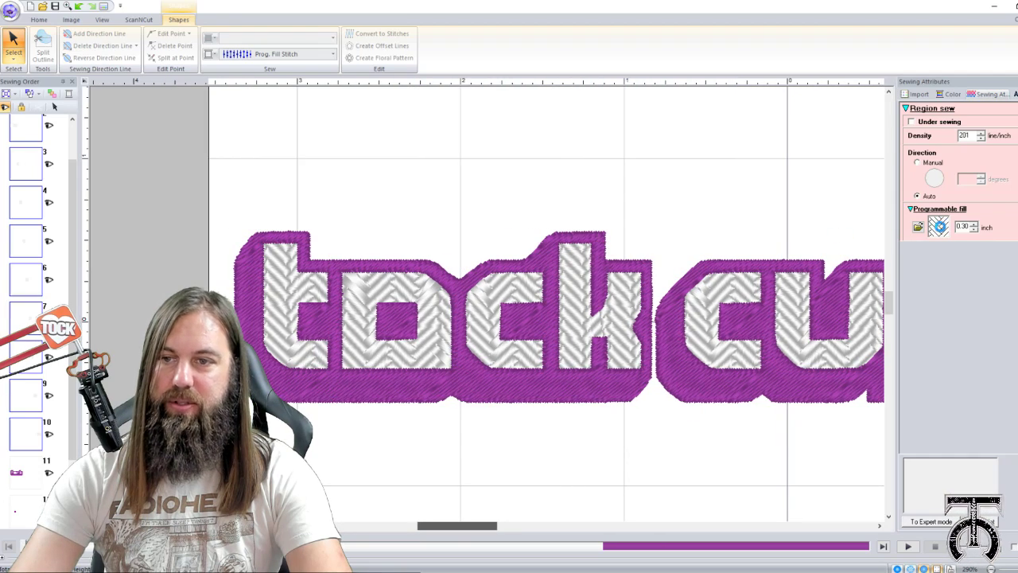
{"action": "left_click", "coordinate": [938, 226]}
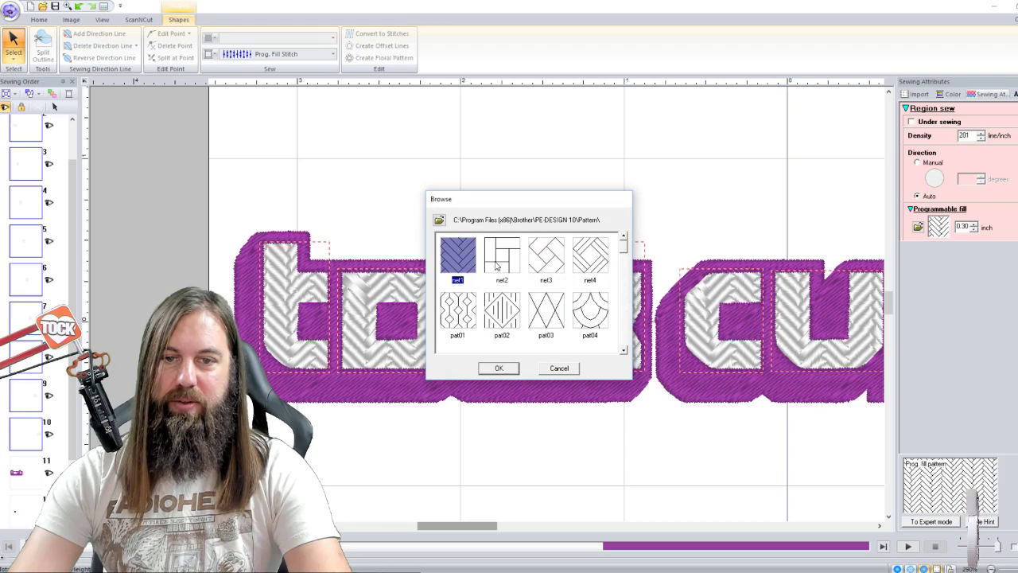
{"action": "left_click", "coordinate": [593, 302]}
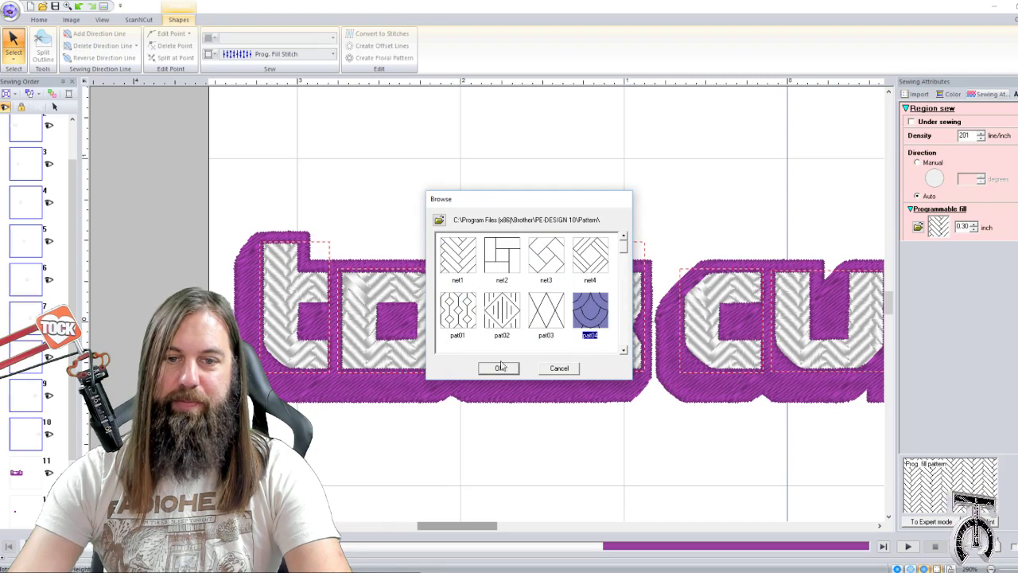
{"action": "left_click", "coordinate": [498, 367]}
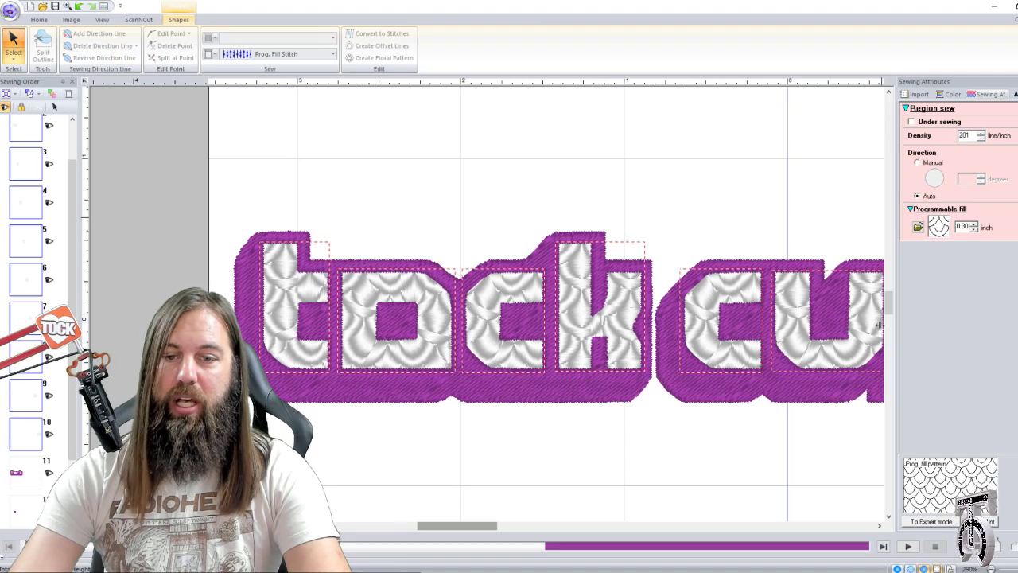
{"action": "scroll", "coordinate": [761, 450], "scroll_direction": "up", "scroll_amount": 3}
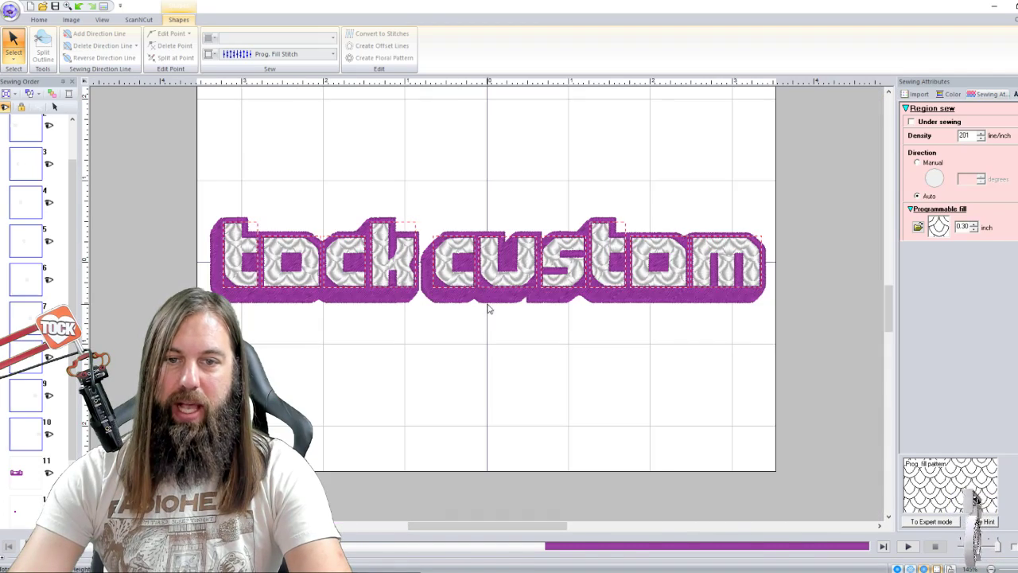
{"action": "left_click", "coordinate": [506, 373]}
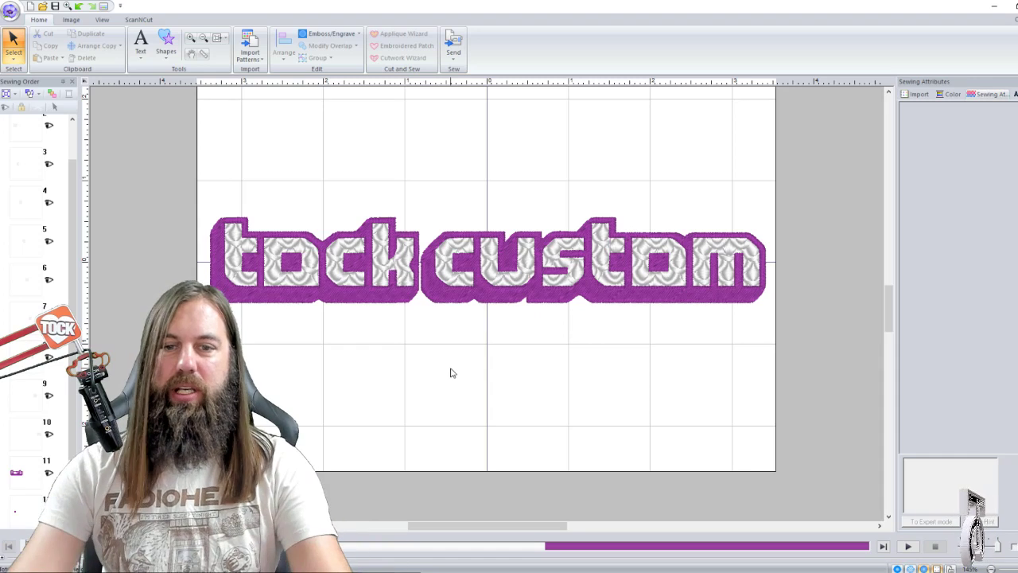
Create an embroidered patch from the "tock custom" design with a 0.12 inch satin border at 114 lines/inch, using 0.10 inch offsets, and deselect it
{"action": "left_click_drag", "start_coordinate": [547, 531], "coordinate": [541, 525]}
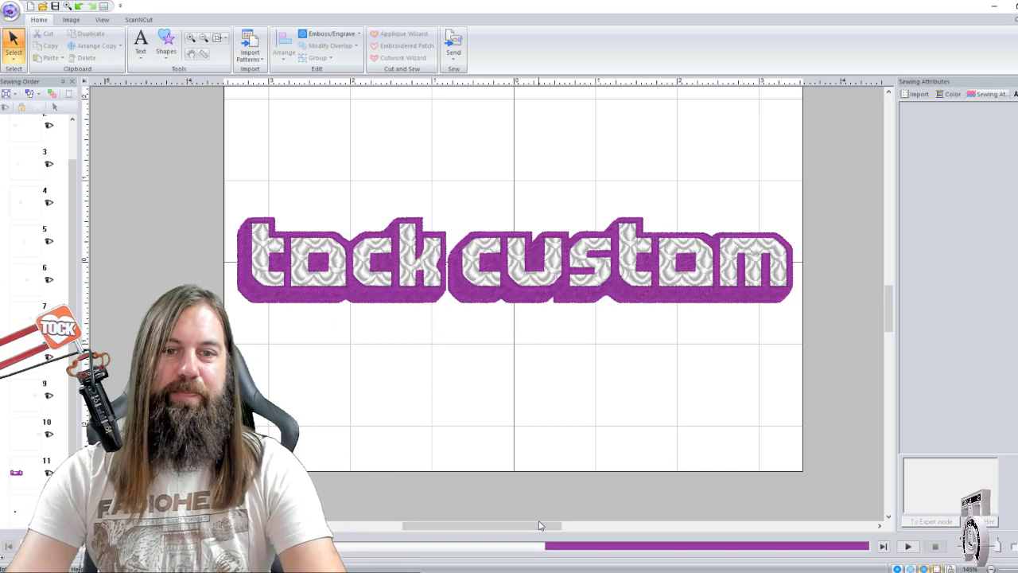
{"action": "left_click", "coordinate": [273, 313]}
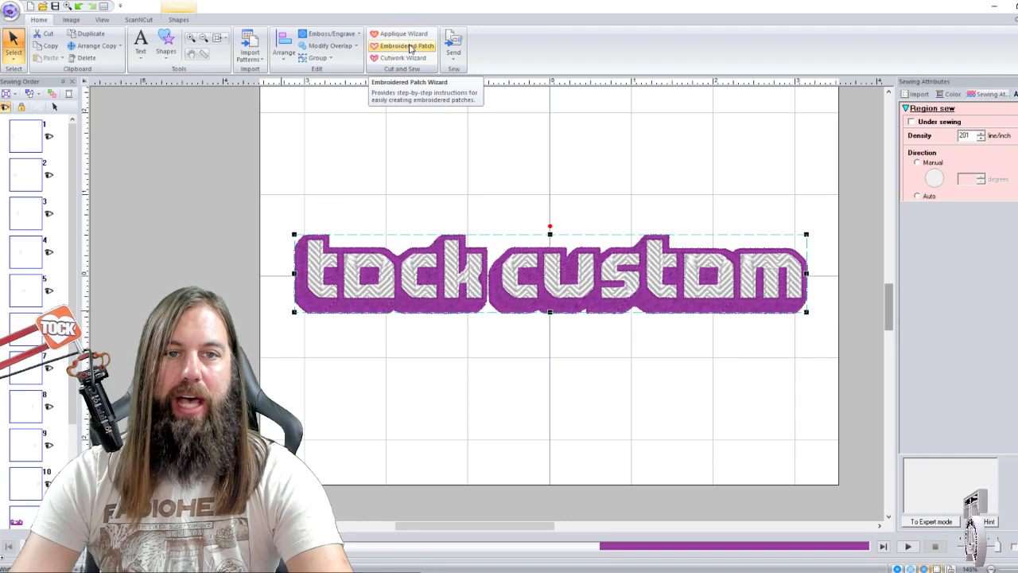
{"action": "left_click", "coordinate": [407, 46]}
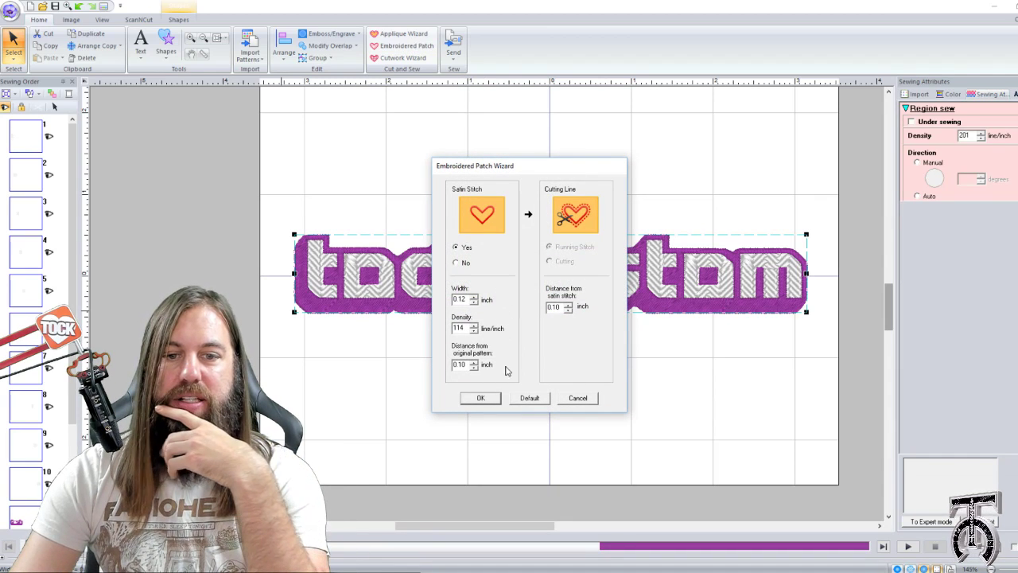
{"action": "left_click", "coordinate": [481, 398]}
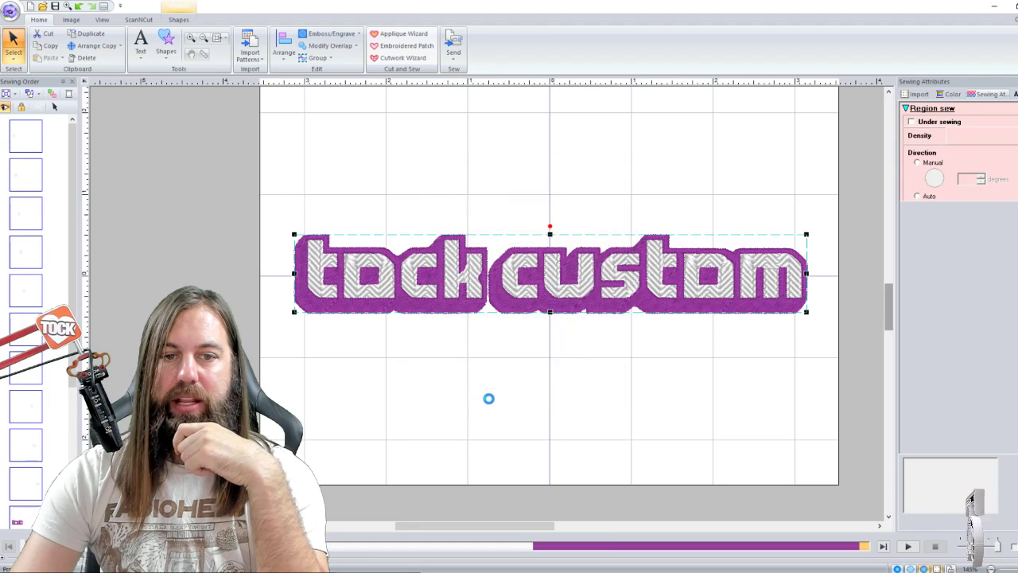
{"action": "left_click", "coordinate": [441, 404]}
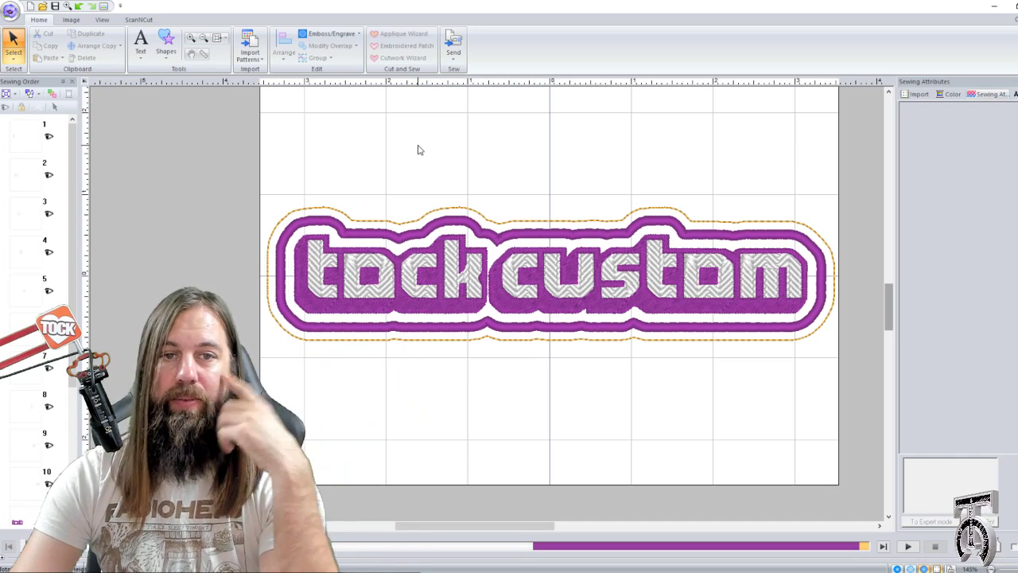
Examine the options for sending the patch design, including Write to Card
{"action": "left_click", "coordinate": [453, 49]}
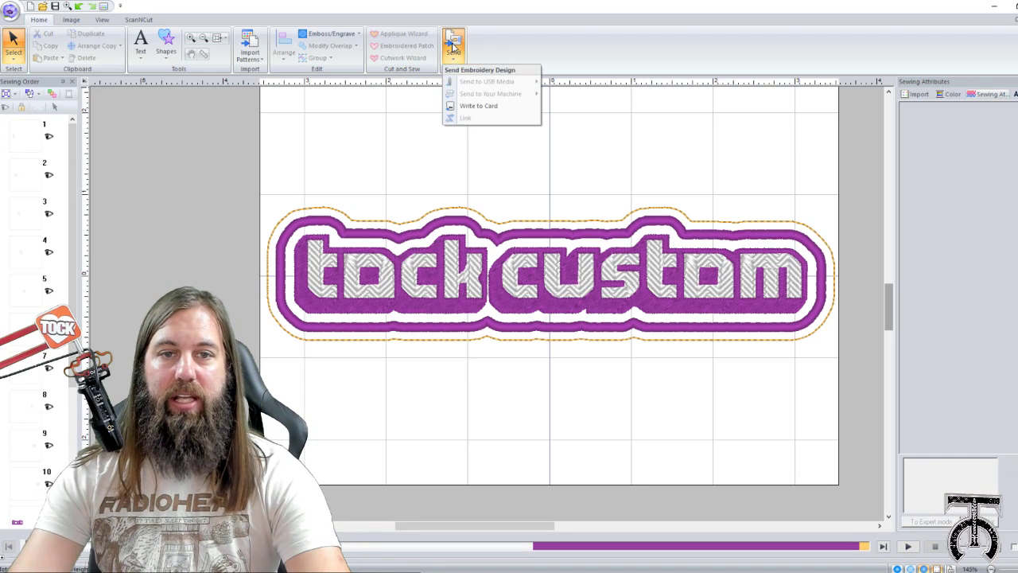
{"action": "left_click", "coordinate": [490, 108]}
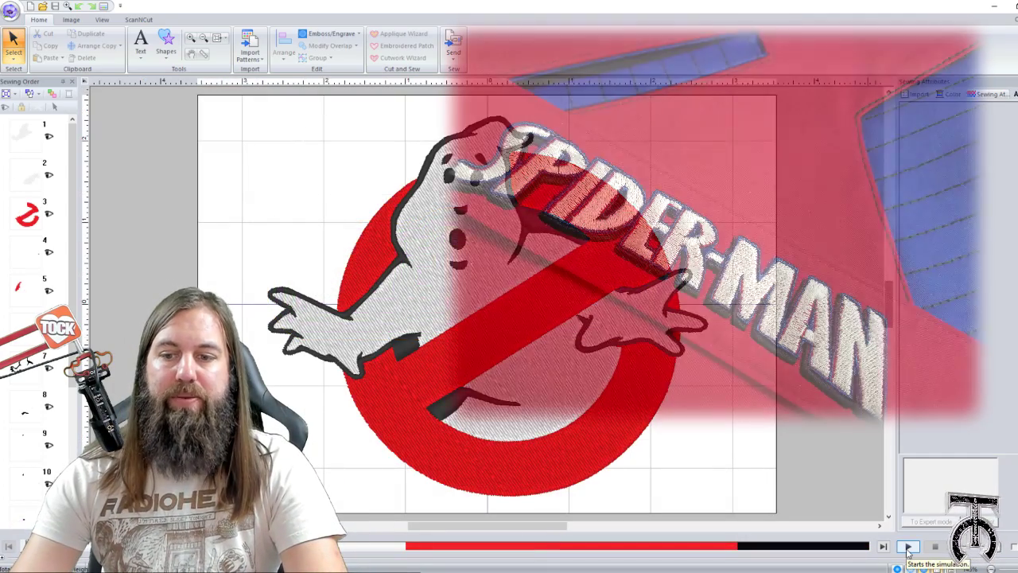
Run the stitch simulation of the Ghostbusters logo design
{"action": "left_click", "coordinate": [908, 547]}
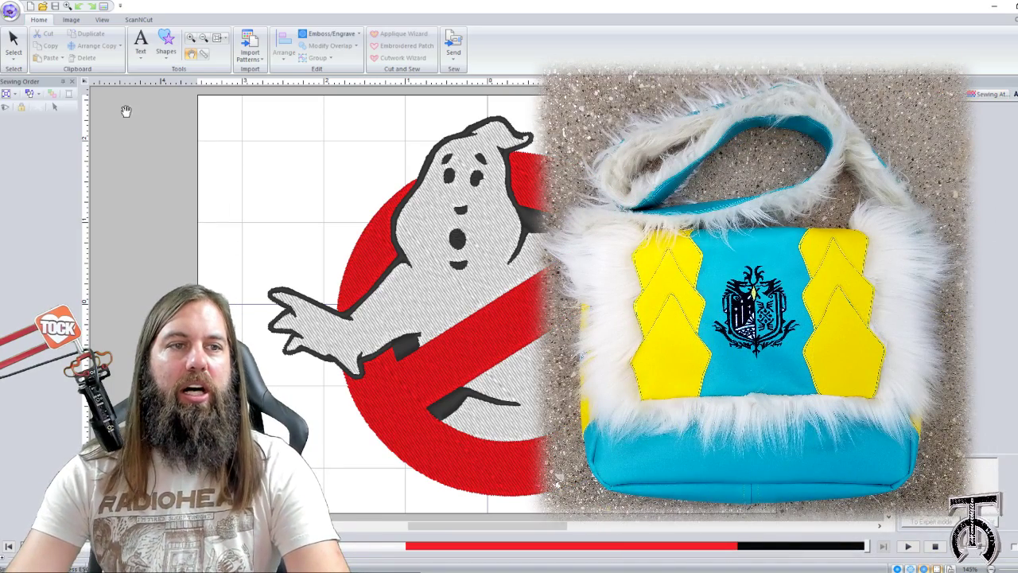
{"action": "left_click", "coordinate": [69, 21]}
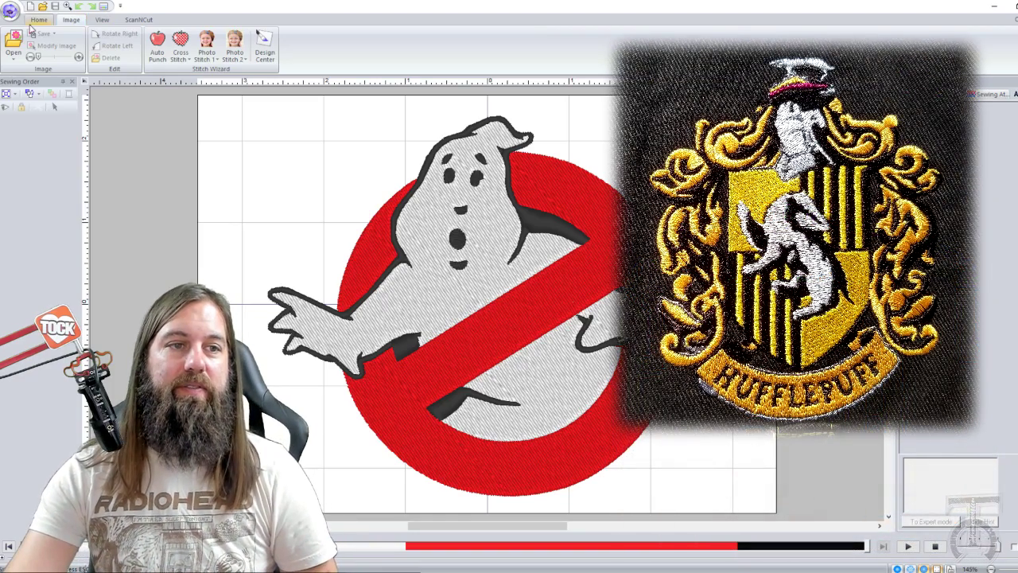
{"action": "left_click", "coordinate": [33, 24]}
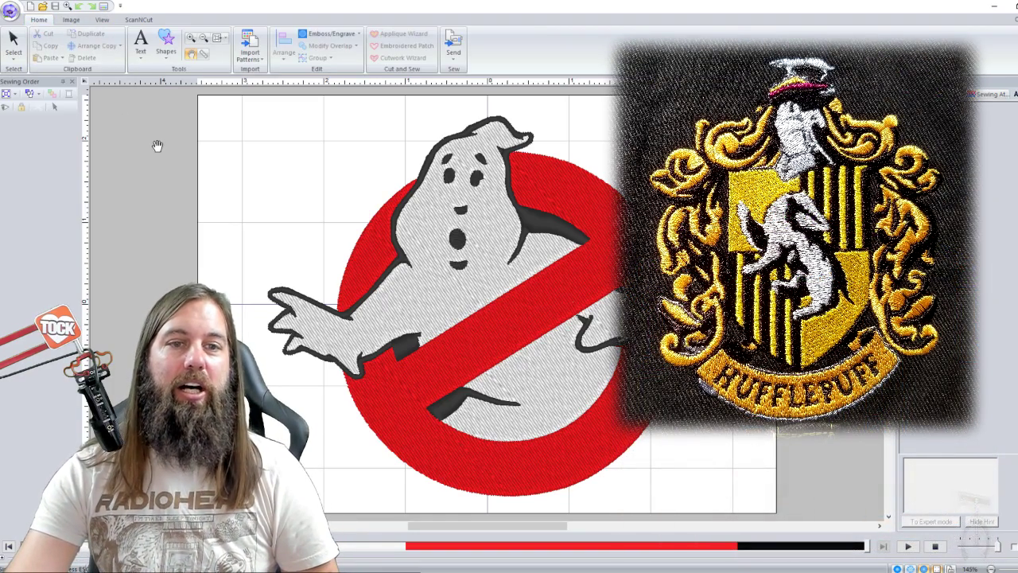